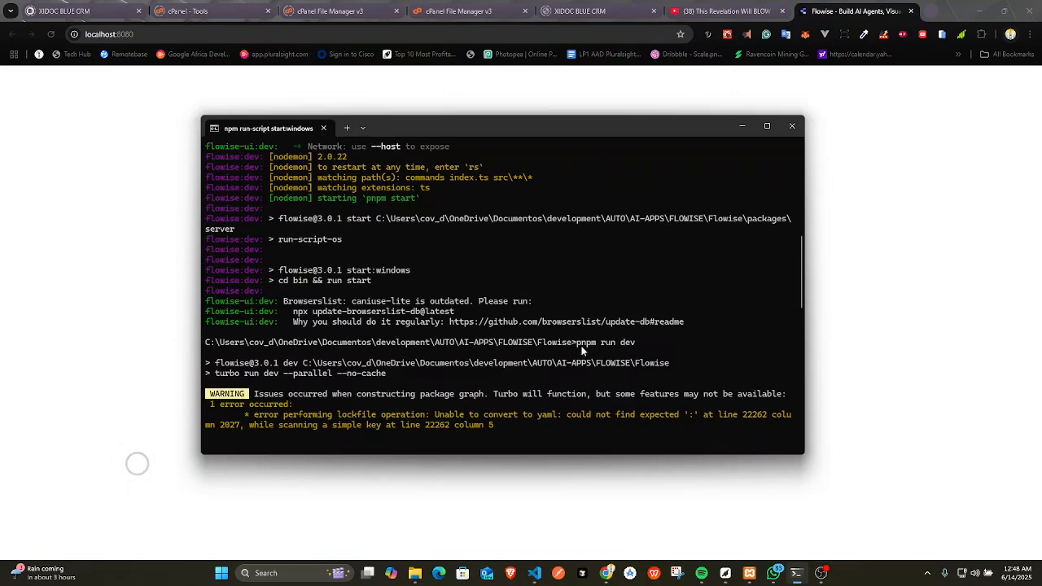
Switch from the terminal to the browser, sign in to Flowise with the prefilled credentials, and close the developer tools.
{"action": "left_click_drag", "start_coordinate": [577, 342], "coordinate": [642, 347]}
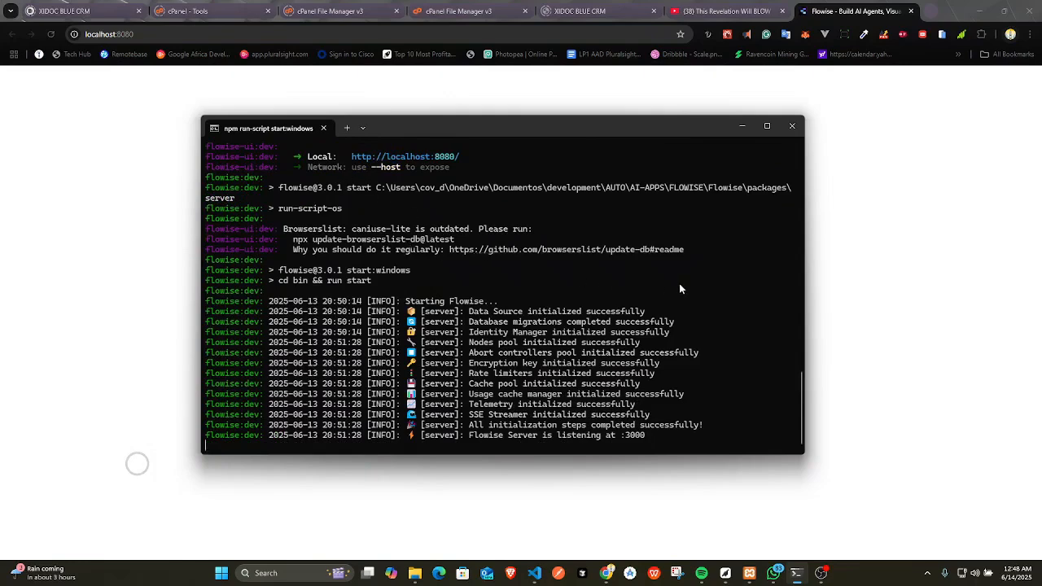
{"action": "left_click", "coordinate": [885, 208]}
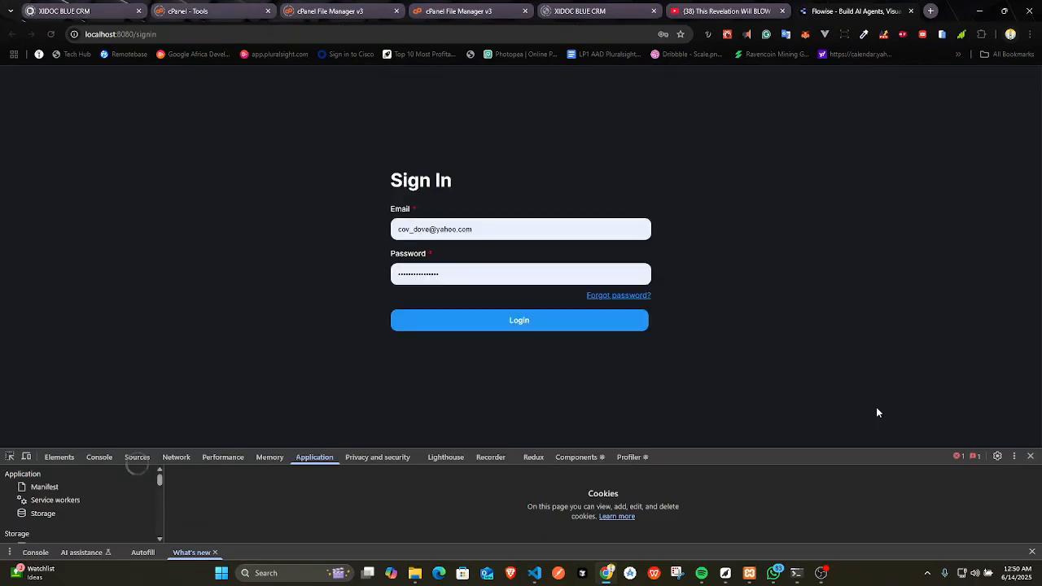
{"action": "left_click", "coordinate": [516, 323]}
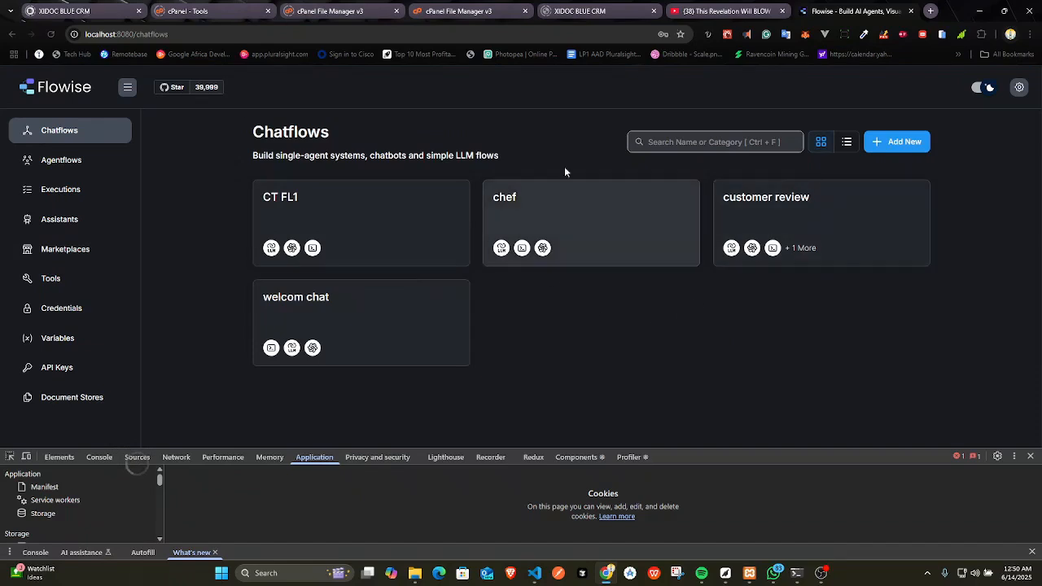
{"action": "left_click", "coordinate": [1030, 456]}
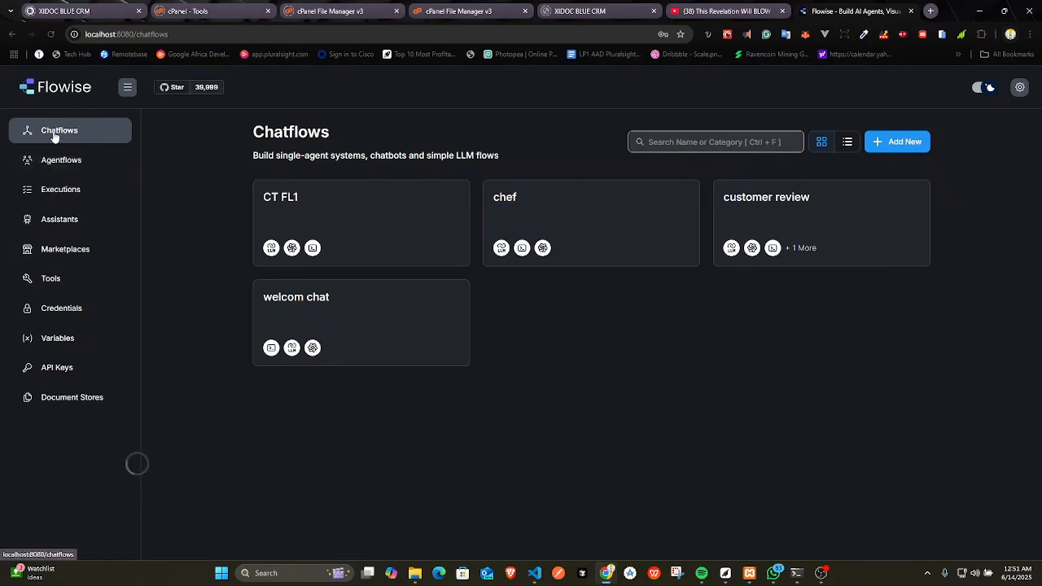
Create a new blank chatflow and take a brief look at its chat window.
{"action": "left_click", "coordinate": [900, 141]}
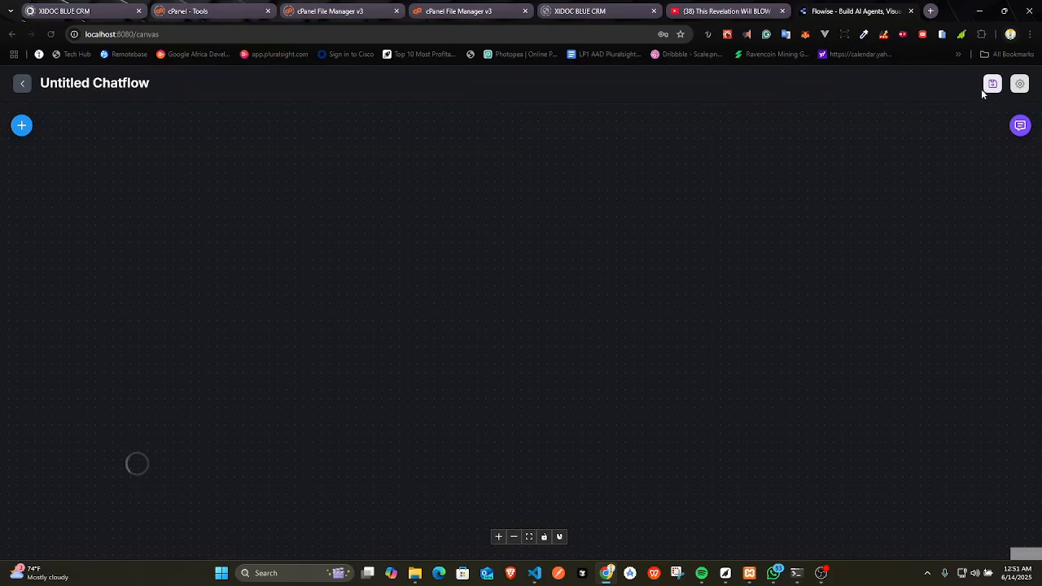
{"action": "left_click", "coordinate": [1020, 126]}
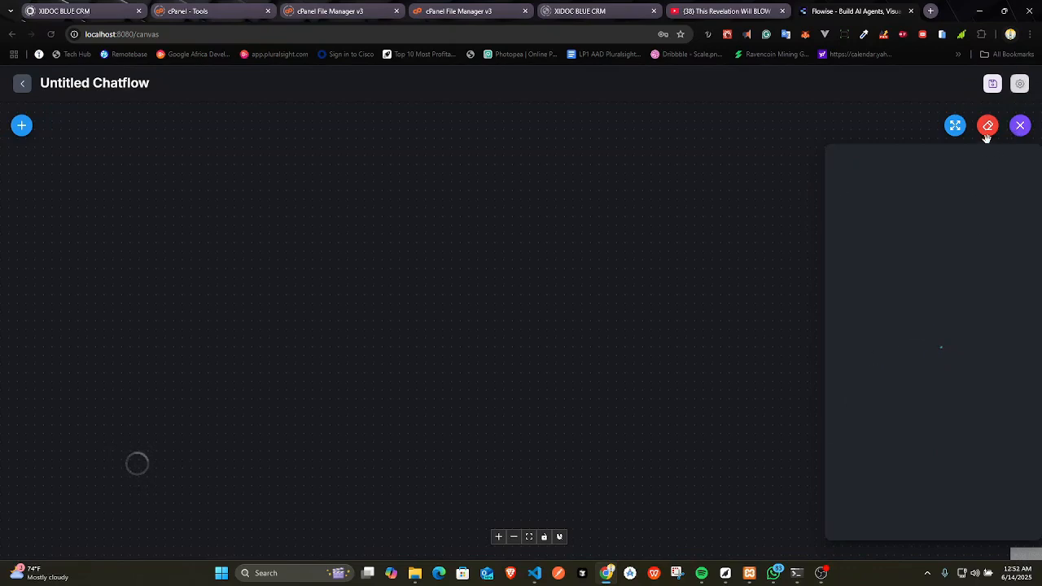
{"action": "left_click", "coordinate": [1019, 126]}
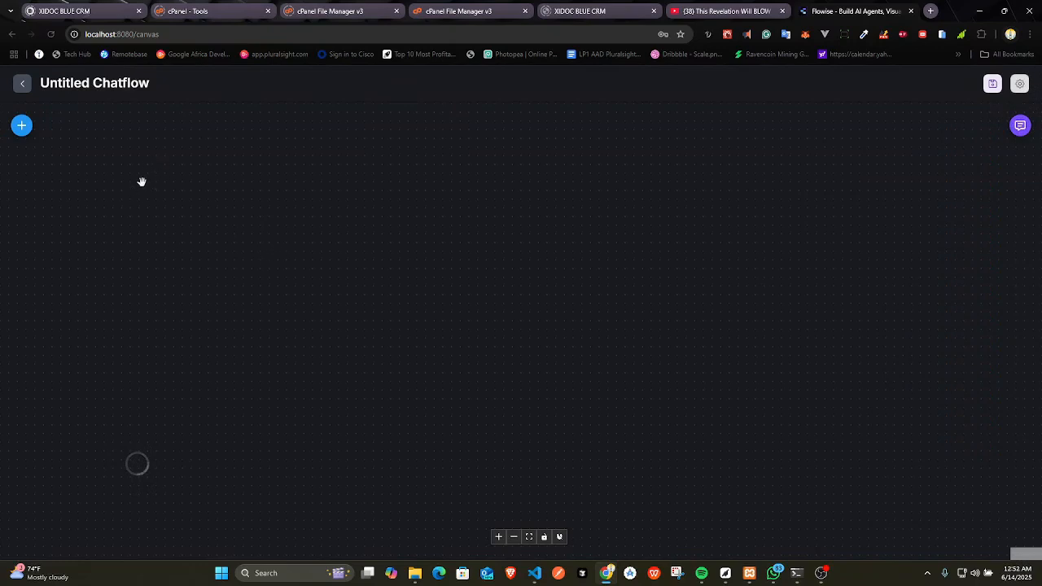
Find the LLM Chain node by searching for "llm cha" and add it to the canvas.
{"action": "left_click", "coordinate": [23, 132]}
{"action": "left_click", "coordinate": [30, 131]}
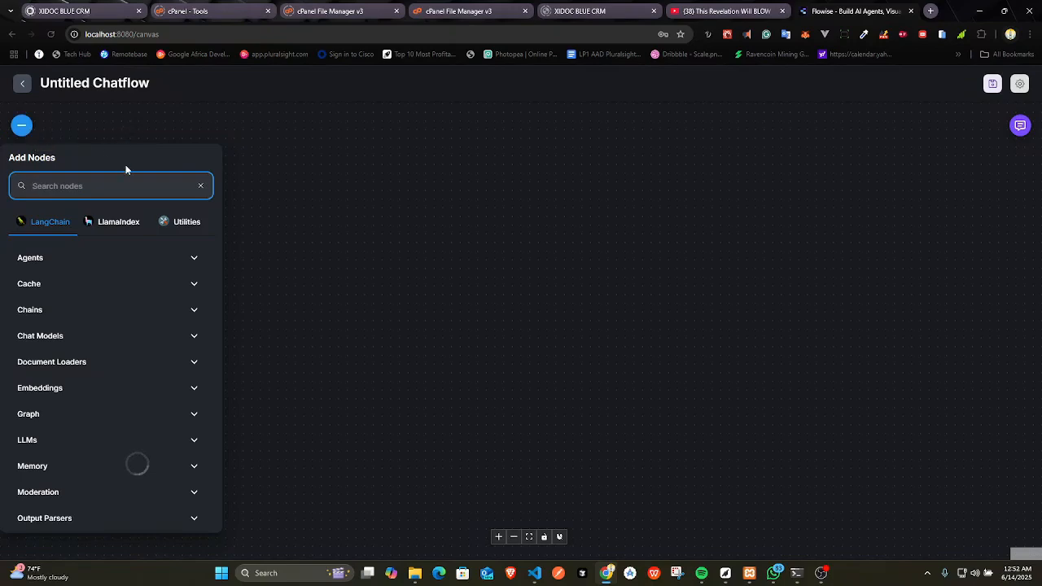
{"action": "scroll", "coordinate": [126, 285], "scroll_direction": "down", "scroll_amount": 3}
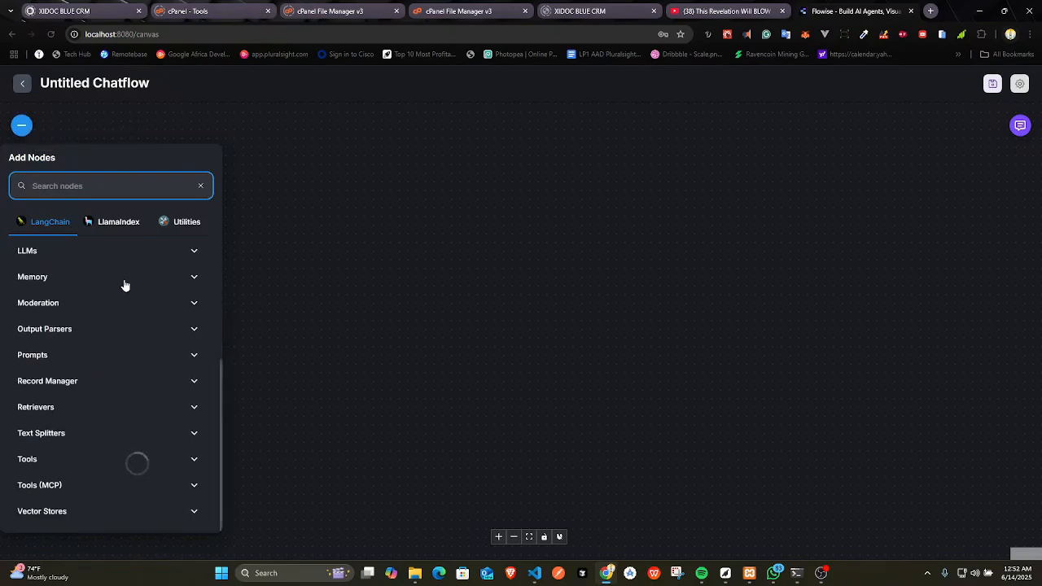
{"action": "scroll", "coordinate": [123, 284], "scroll_direction": "up", "scroll_amount": 3}
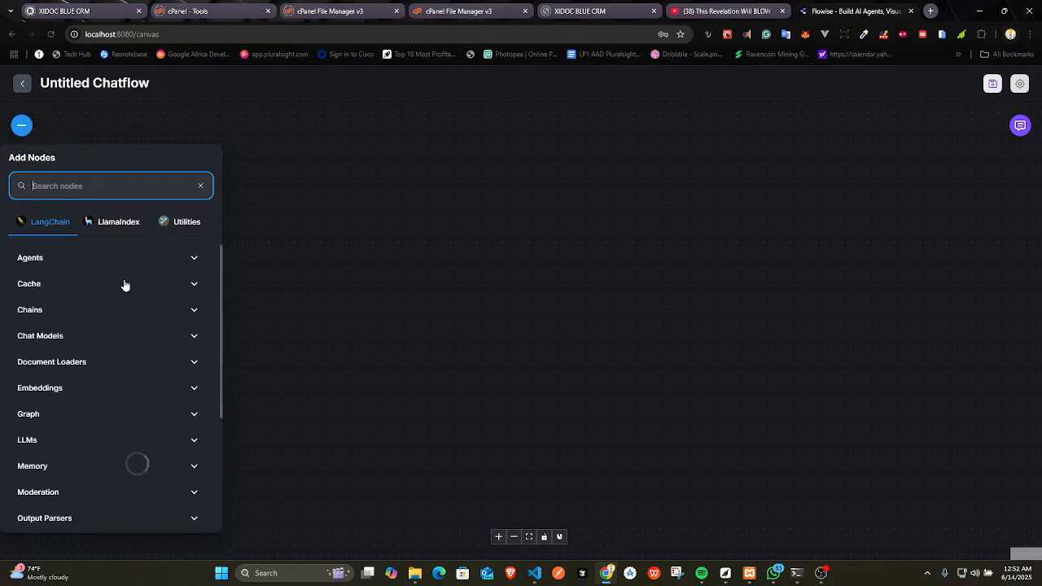
{"action": "left_click", "coordinate": [147, 188]}
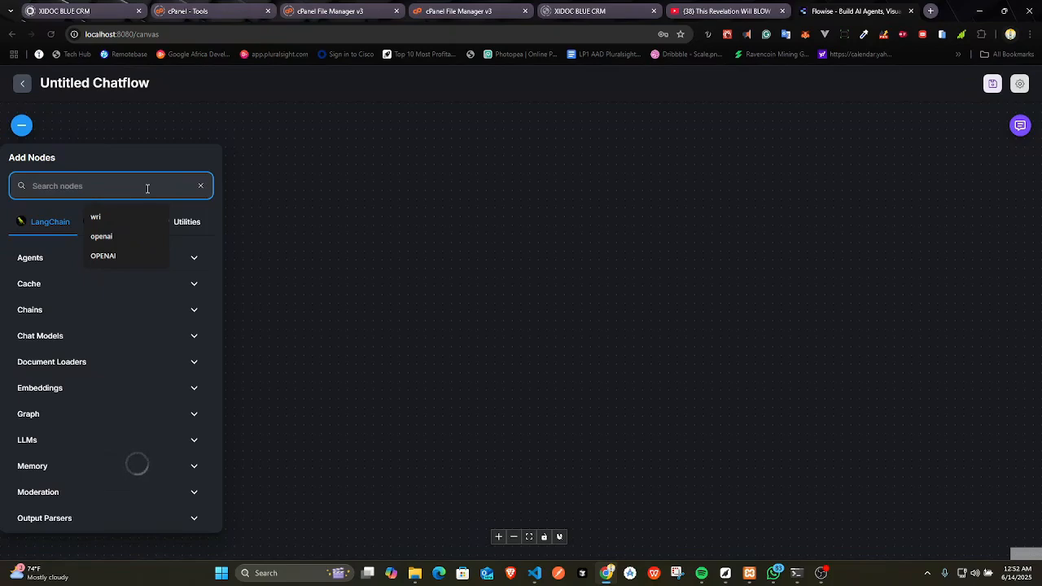
{"action": "type", "text": "llm cha"}
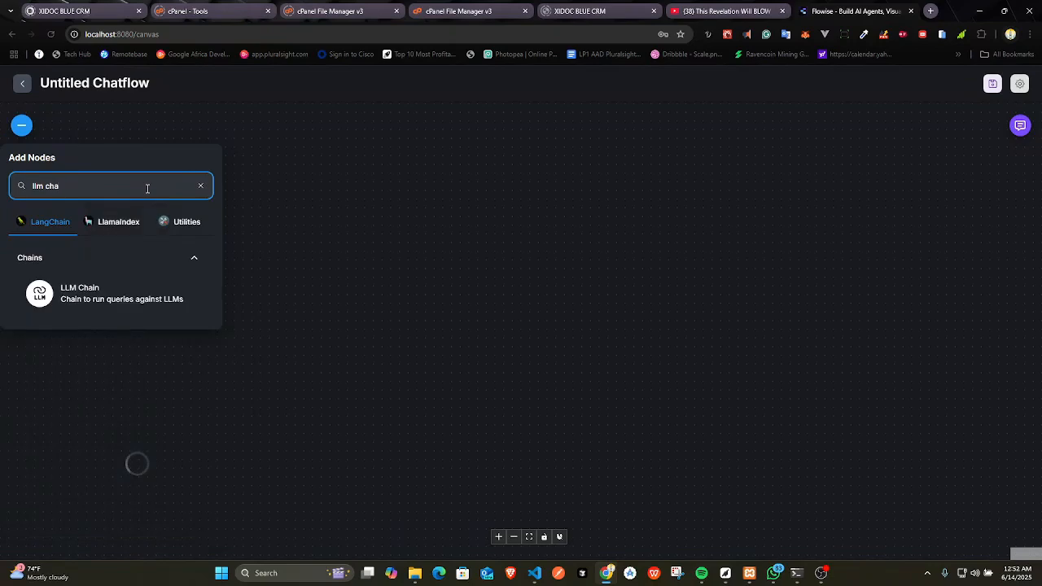
{"action": "left_click_drag", "start_coordinate": [64, 297], "coordinate": [478, 216]}
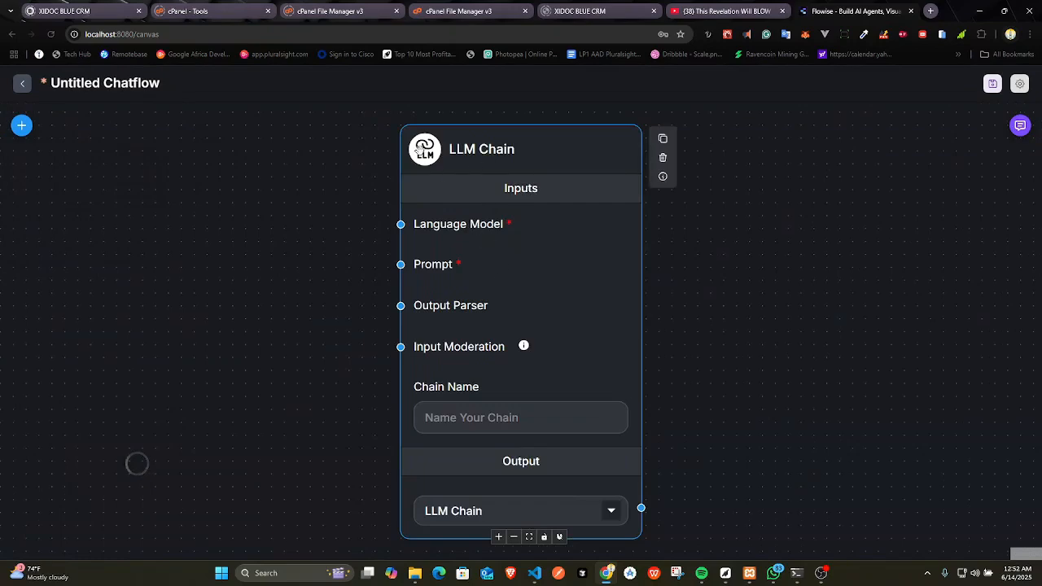
Reposition the LLM Chain node right of the canvas centre, leaving free space on its input side.
{"action": "left_click_drag", "start_coordinate": [413, 144], "coordinate": [426, 167]}
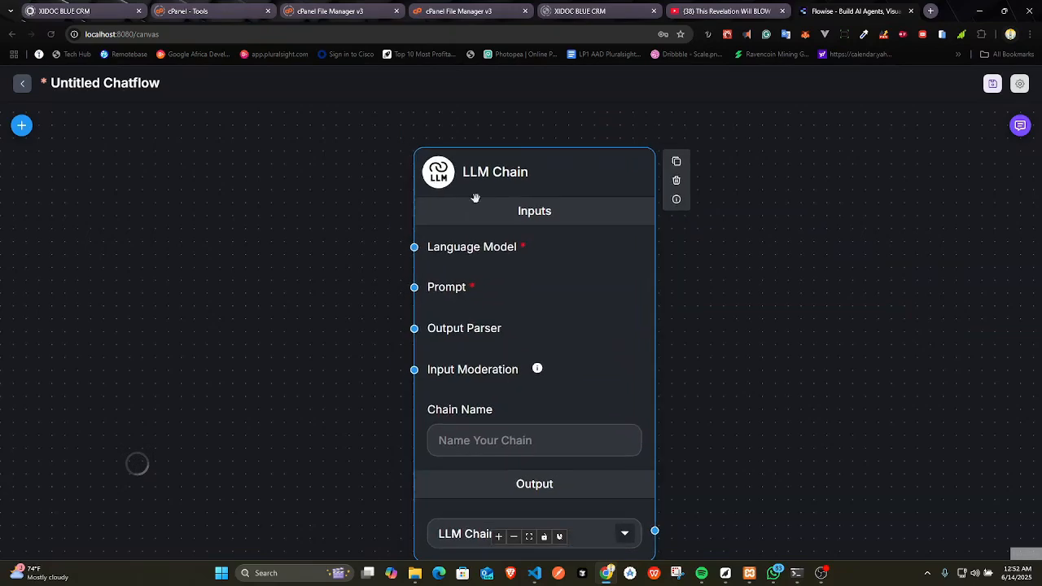
{"action": "left_click_drag", "start_coordinate": [506, 189], "coordinate": [547, 157]}
{"action": "scroll", "coordinate": [363, 285], "scroll_direction": "down", "scroll_amount": 1}
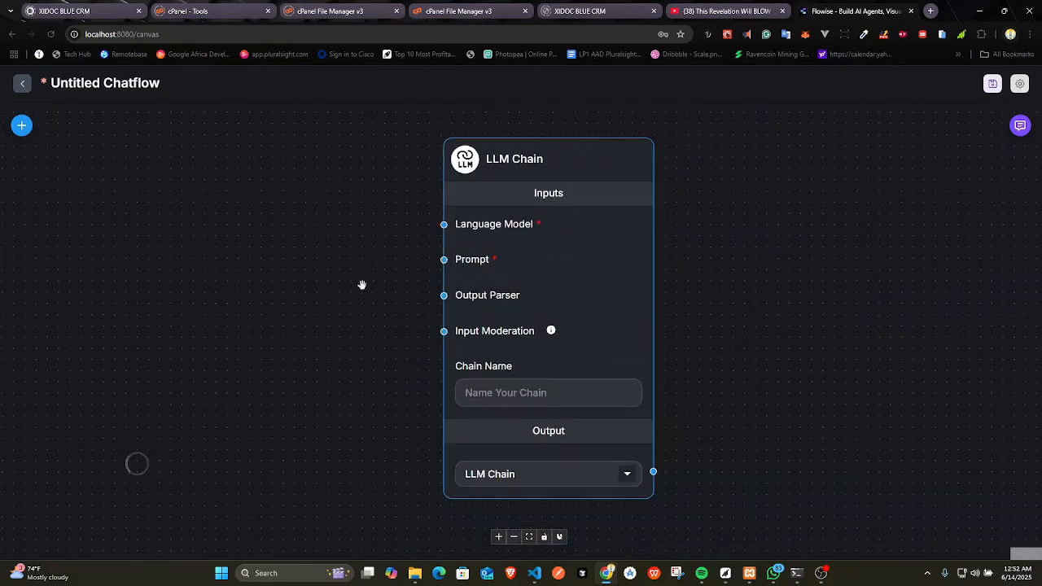
{"action": "scroll", "coordinate": [362, 285], "scroll_direction": "down", "scroll_amount": 1}
{"action": "scroll", "coordinate": [412, 292], "scroll_direction": "down", "scroll_amount": 1}
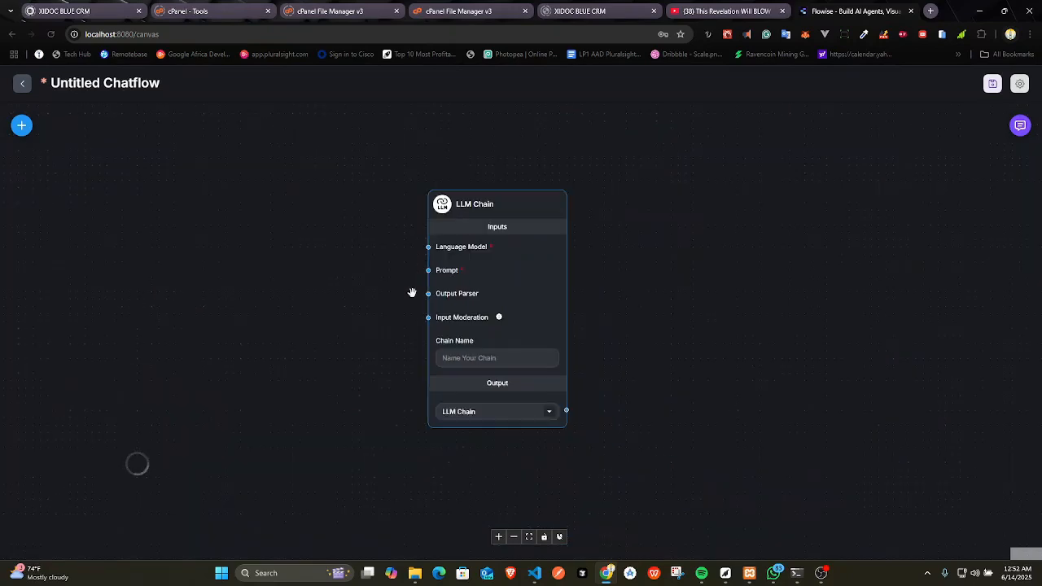
{"action": "left_click_drag", "start_coordinate": [489, 205], "coordinate": [607, 193]}
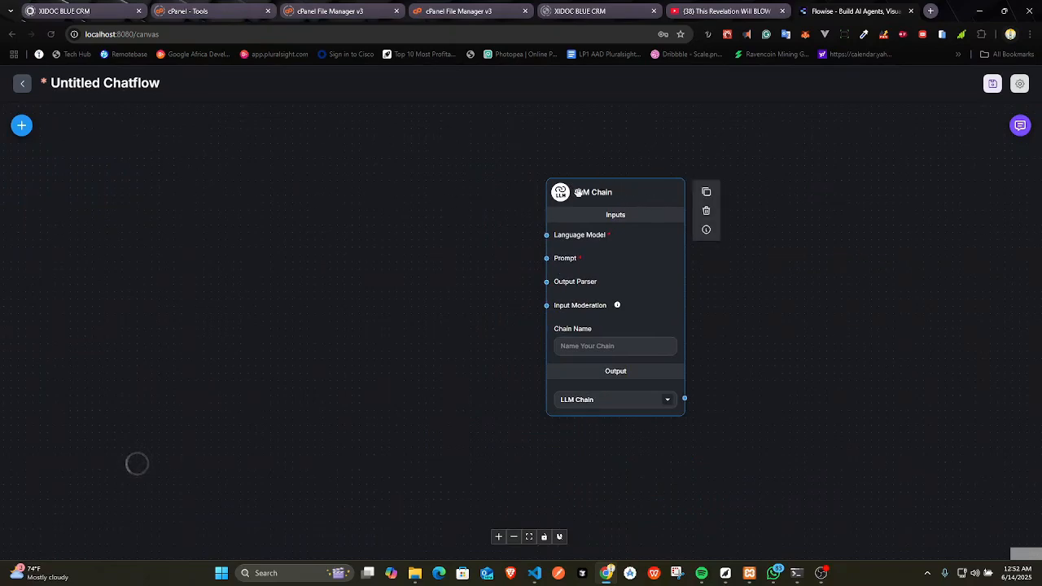
{"action": "left_click", "coordinate": [22, 127]}
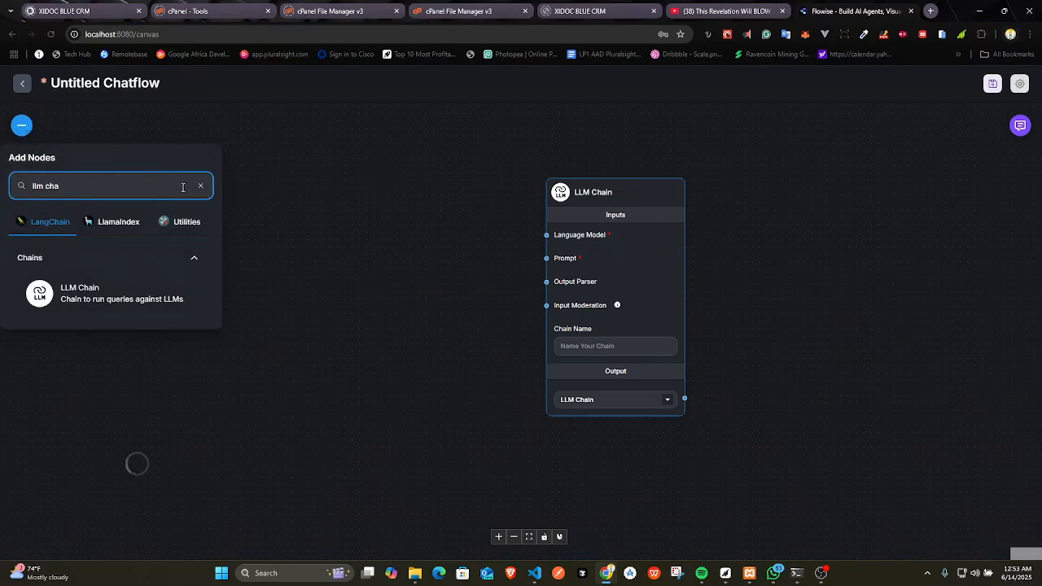
{"action": "key", "text": "ctrl+a"}
{"action": "left_click", "coordinate": [137, 463]}
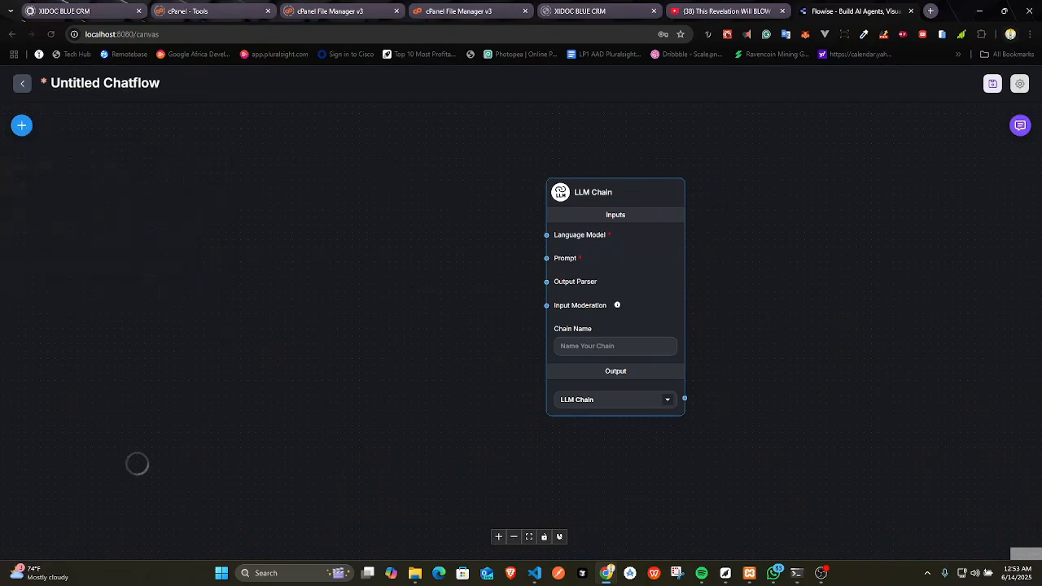
Search the nodes for "prompt" and place a Prompt Template node to the lower left of the LLM Chain node.
{"action": "left_click", "coordinate": [22, 130]}
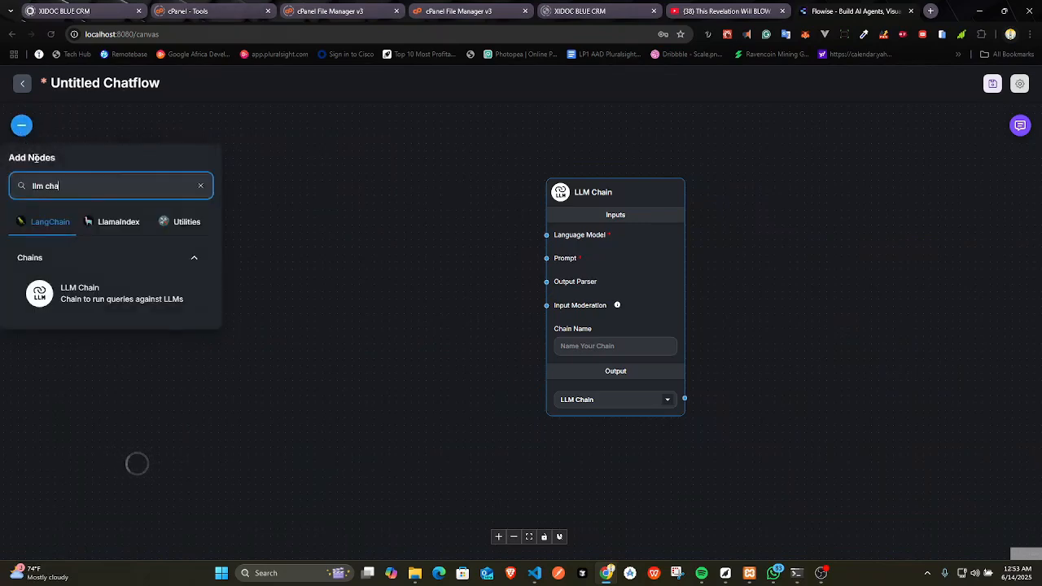
{"action": "key", "text": "BackSpace"}
{"action": "key", "text": "BackSpace"}
{"action": "key", "text": "BackSpace"}
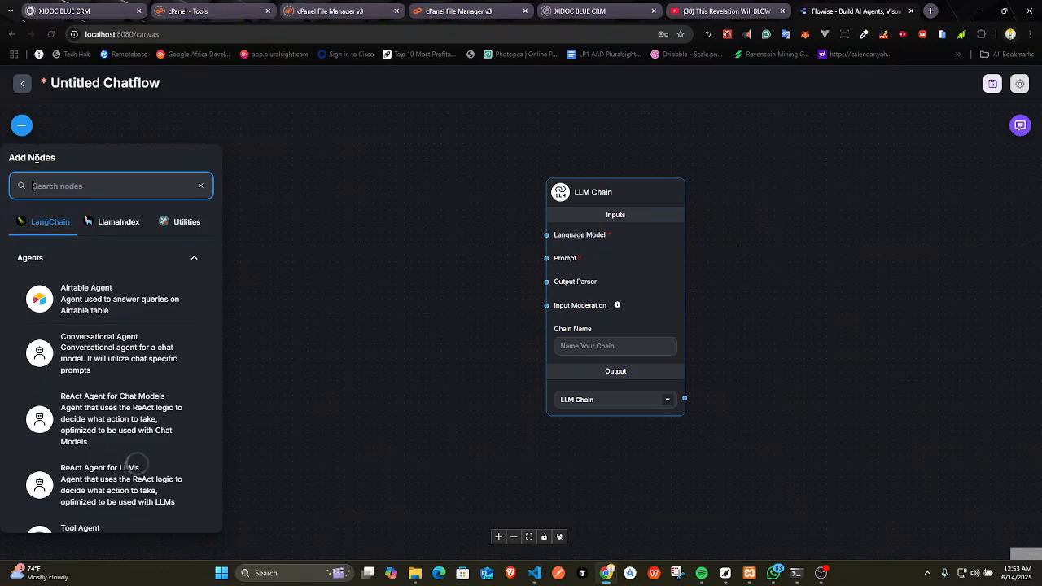
{"action": "type", "text": "a"}
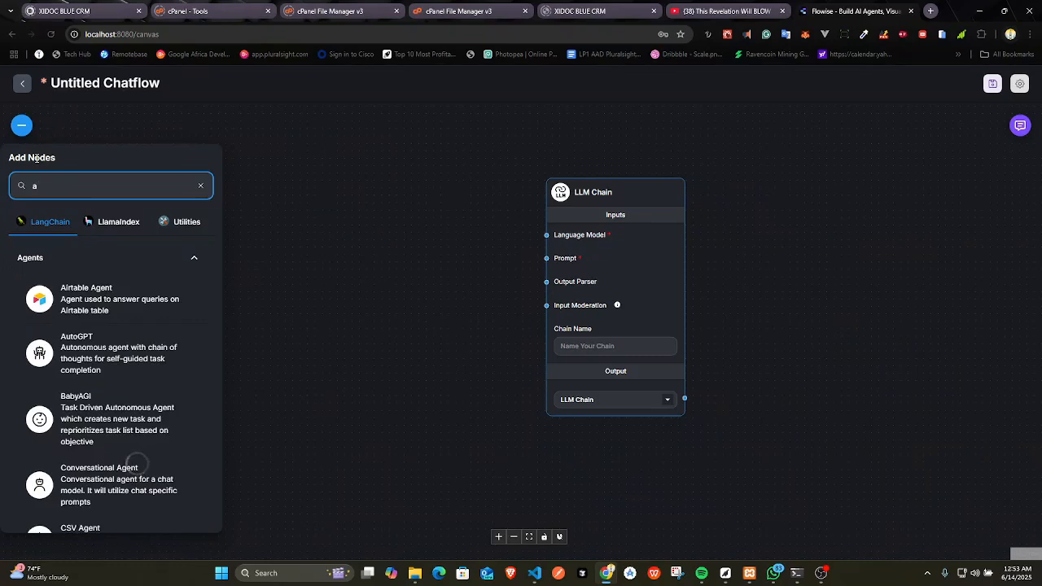
{"action": "key", "text": "BackSpace"}
{"action": "type", "text": "prompt"}
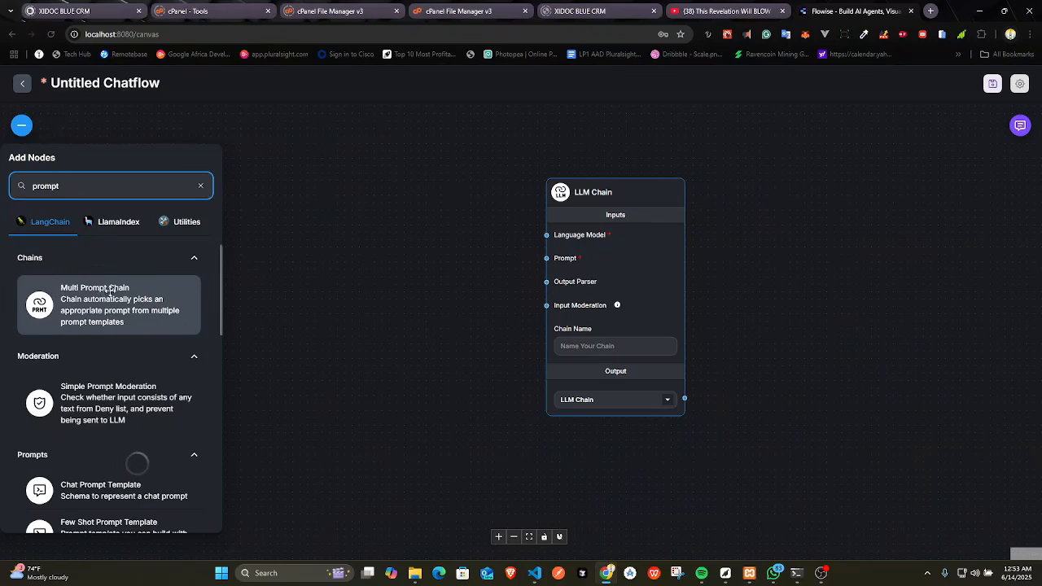
{"action": "scroll", "coordinate": [119, 368], "scroll_direction": "down", "scroll_amount": 2}
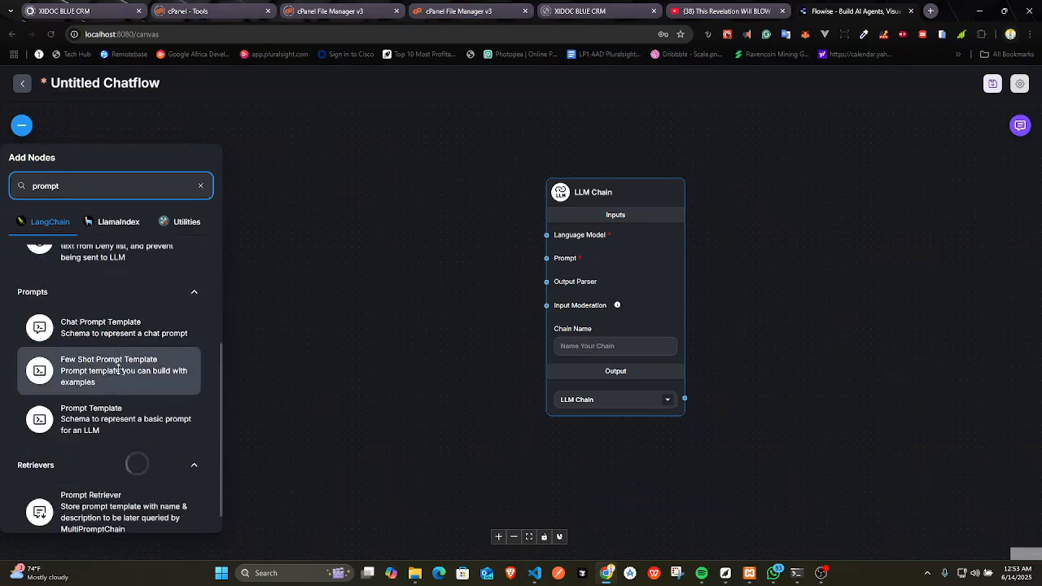
{"action": "left_click_drag", "start_coordinate": [40, 420], "coordinate": [347, 307]}
{"action": "left_click", "coordinate": [338, 336]}
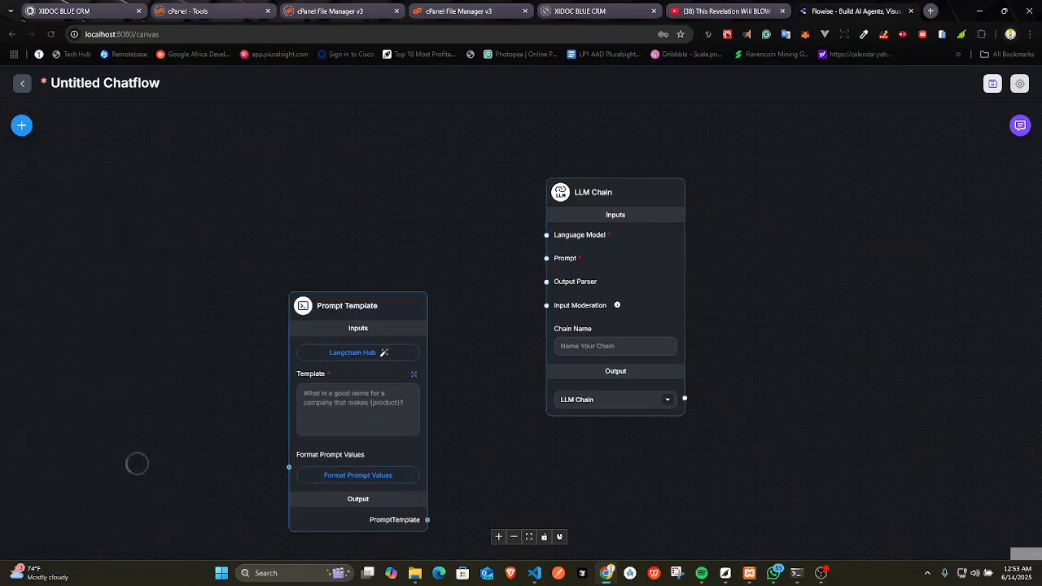
{"action": "left_click", "coordinate": [282, 342]}
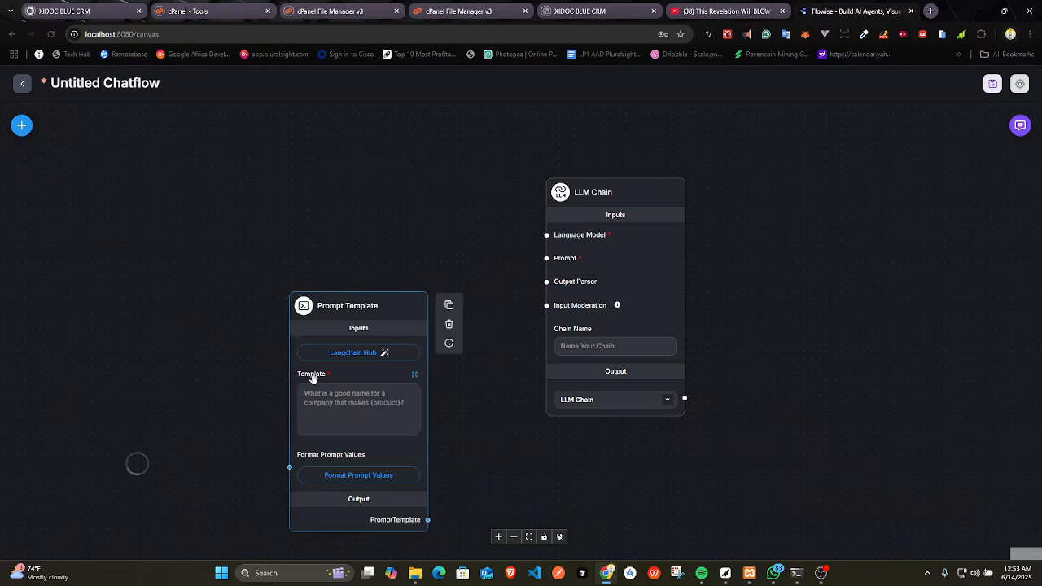
Enter in the Prompt Template's expanded template editor "Give me app ideas i can build in {industry} that will make me a lot of money".
{"action": "left_click", "coordinate": [381, 417]}
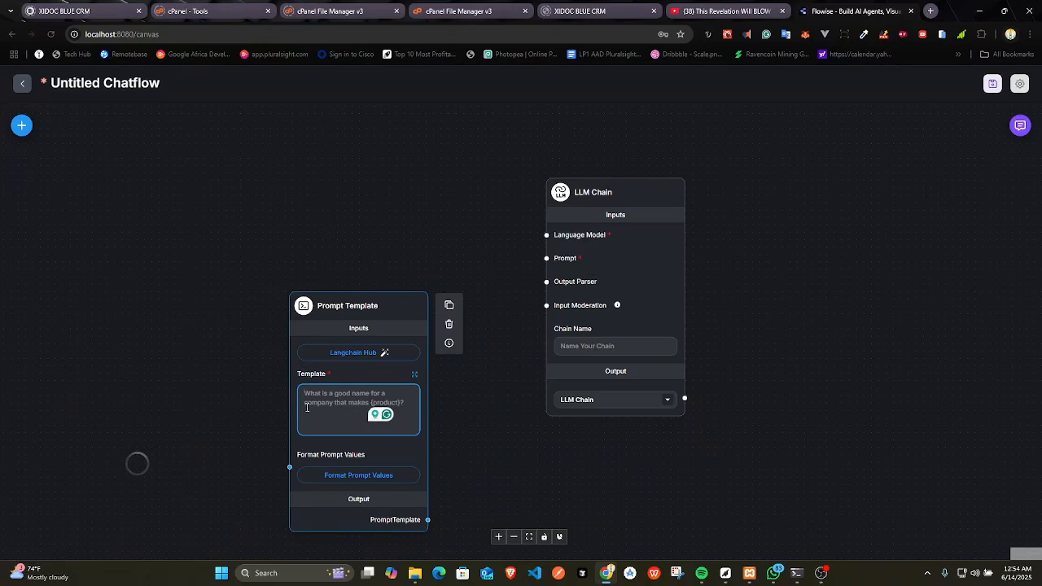
{"action": "left_click", "coordinate": [417, 380]}
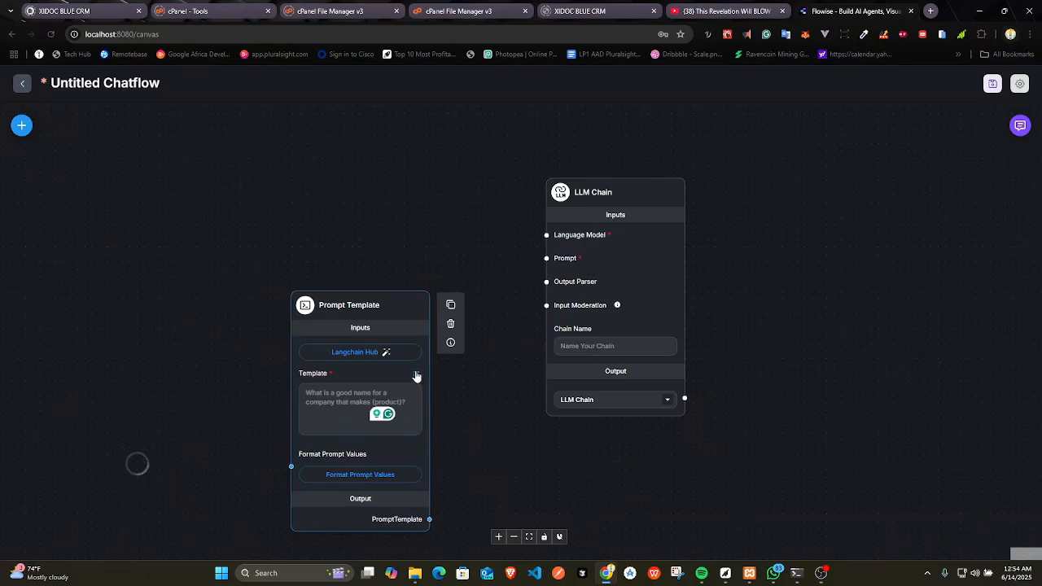
{"action": "left_click", "coordinate": [415, 376]}
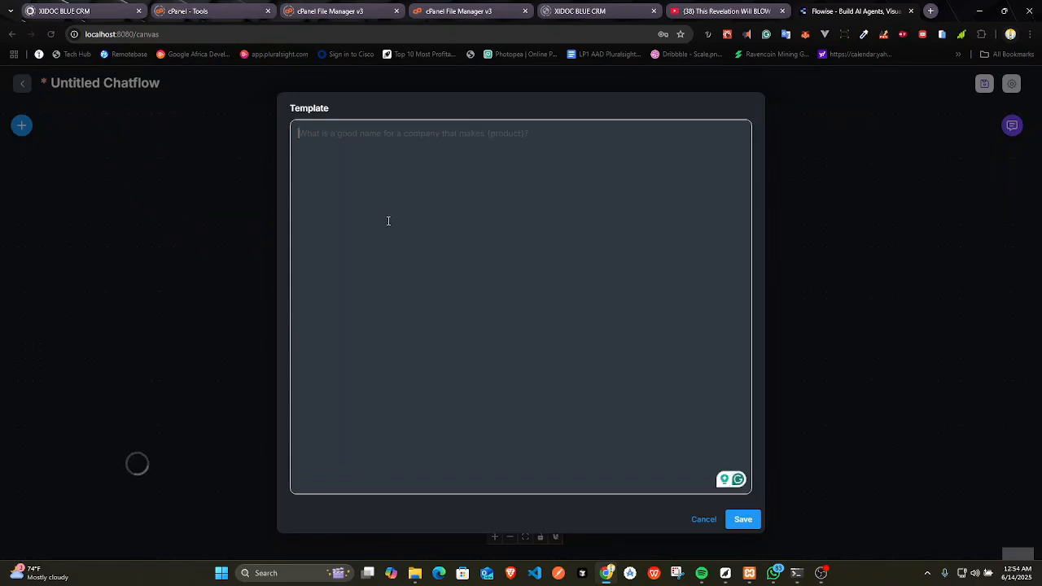
{"action": "type", "text": "Give "}
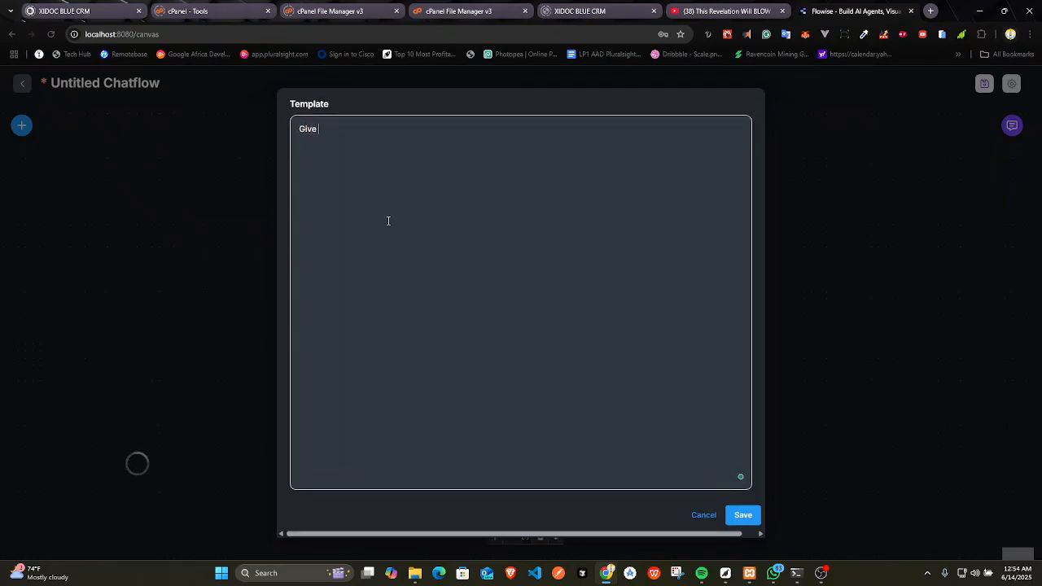
{"action": "type", "text": "me app"}
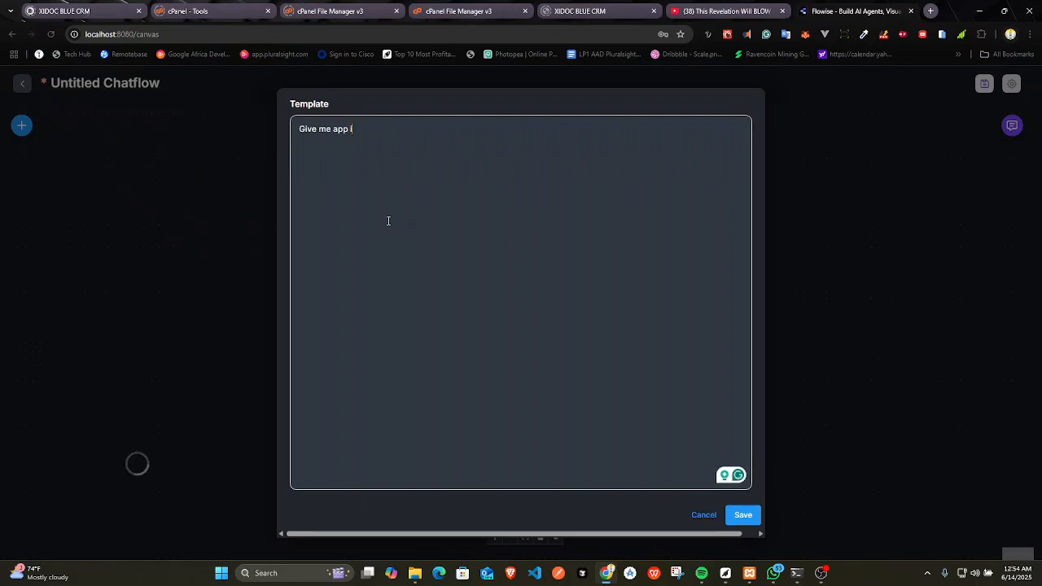
{"action": "type", "text": "deas "}
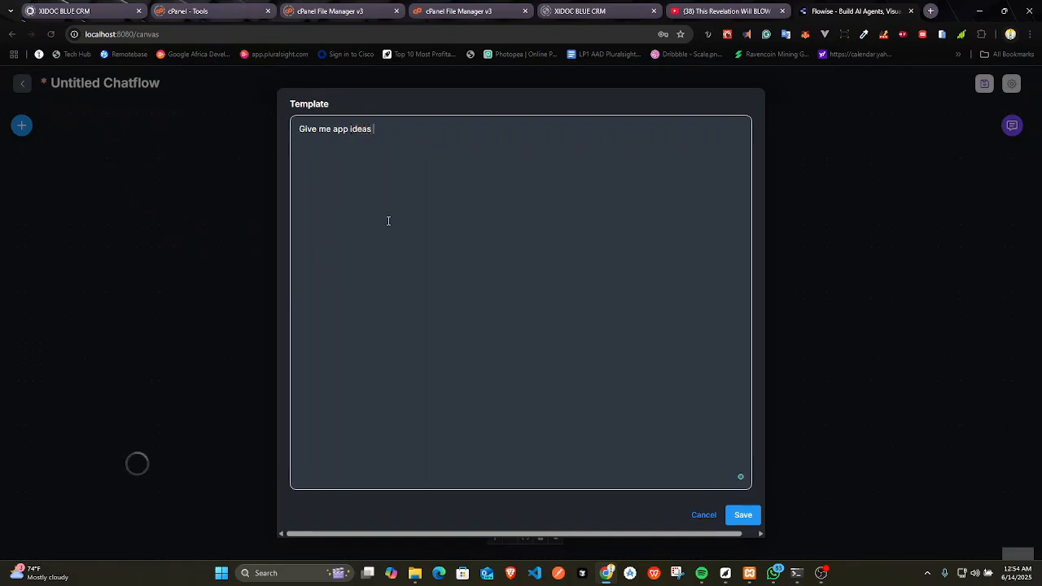
{"action": "type", "text": "for"}
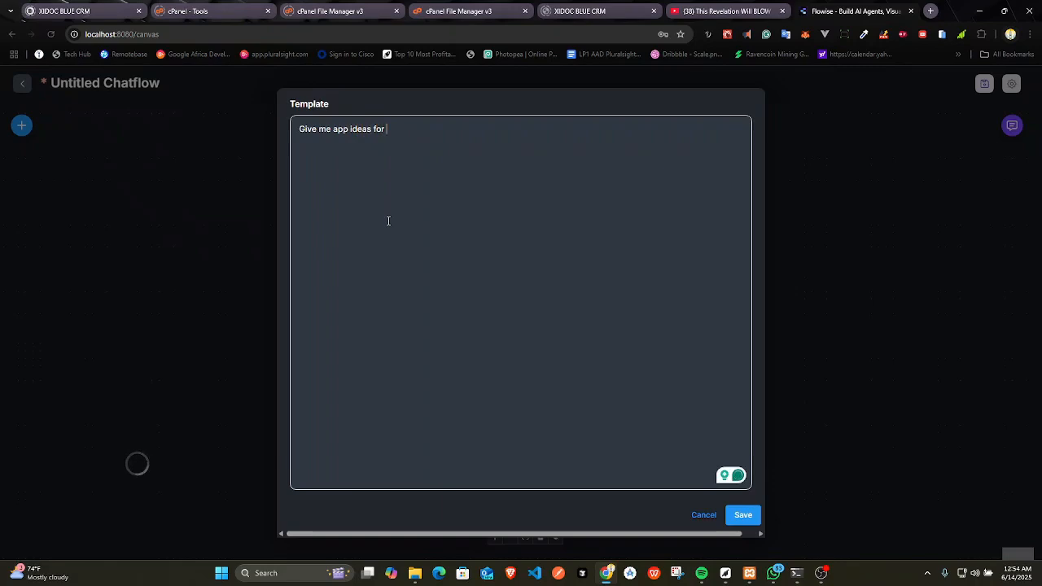
{"action": "key", "text": "BackSpace"}
{"action": "key", "text": "BackSpace"}
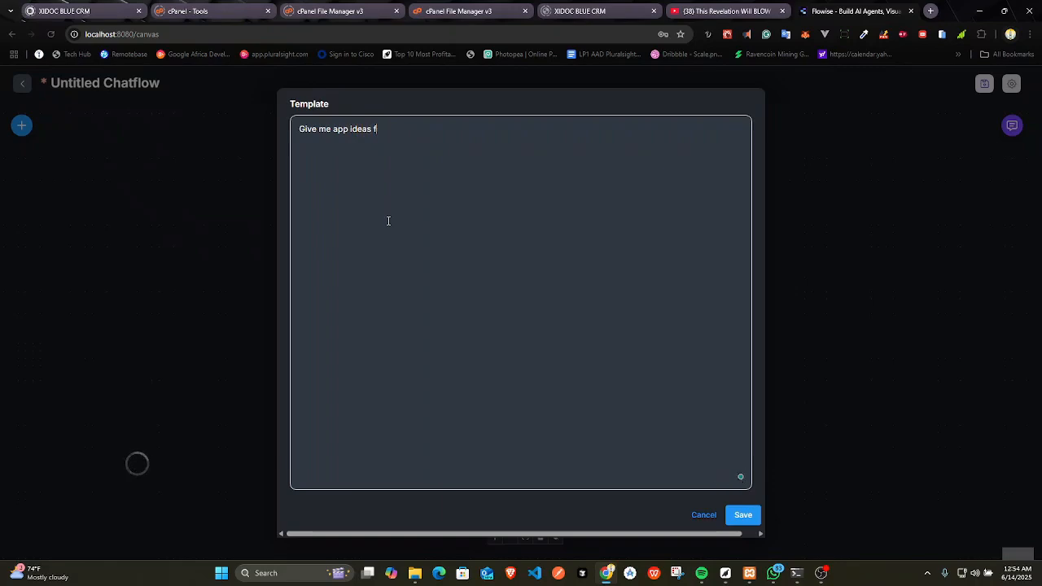
{"action": "type", "text": "I can build"}
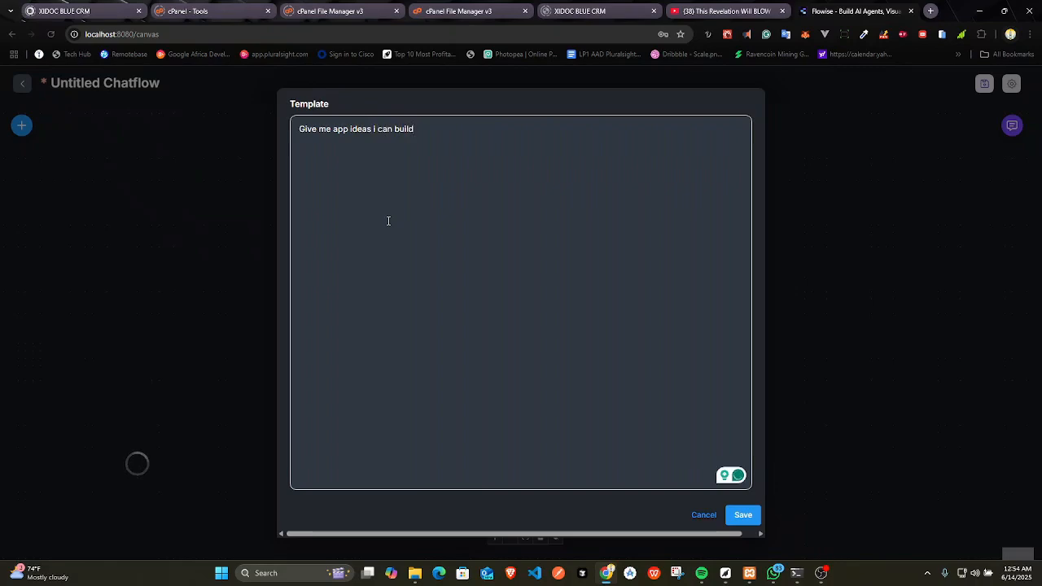
{"action": "type", "text": " in {indus"}
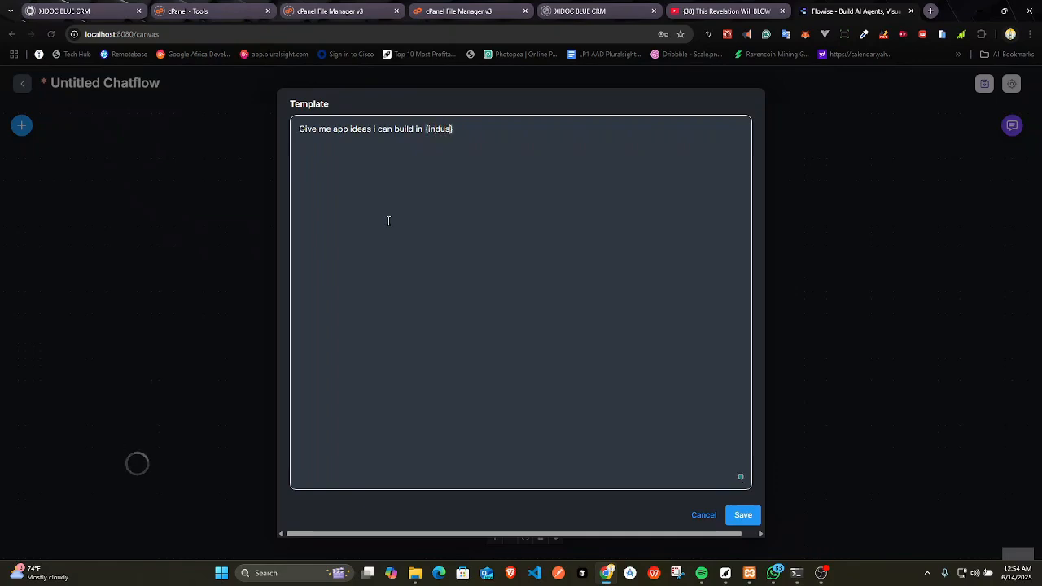
{"action": "type", "text": "try"}
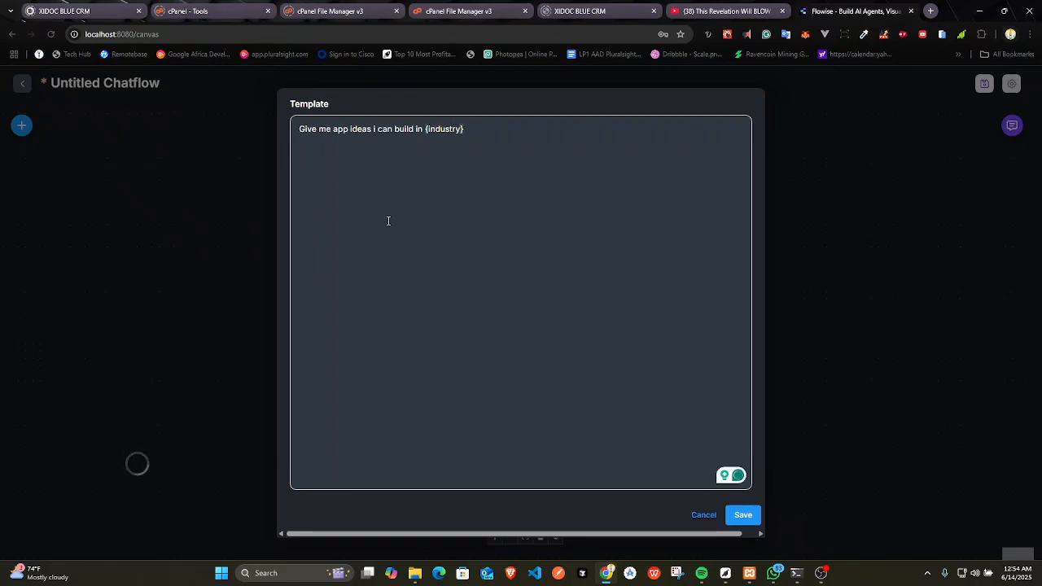
{"action": "type", "text": " that w"}
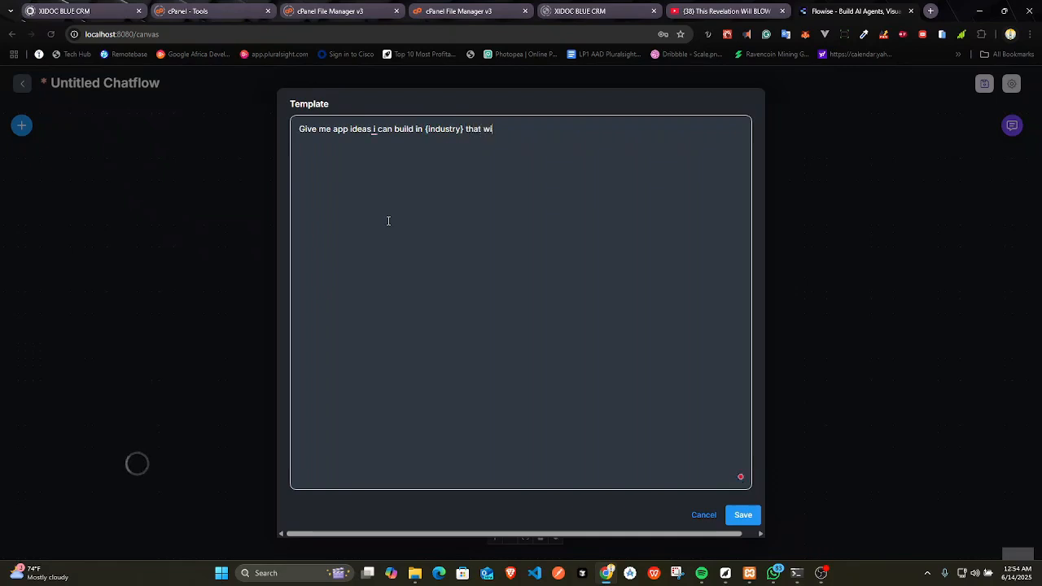
{"action": "type", "text": "ill make me a lot of money"}
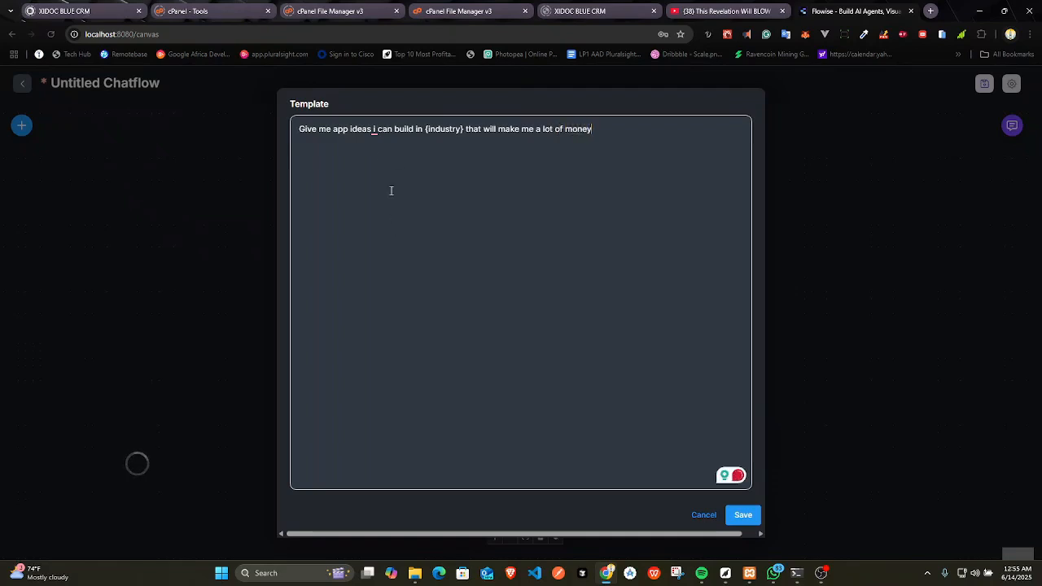
Correct the lowercase "i" in the template text to "I" and save the template.
{"action": "mouse_move", "coordinate": [374, 132]}
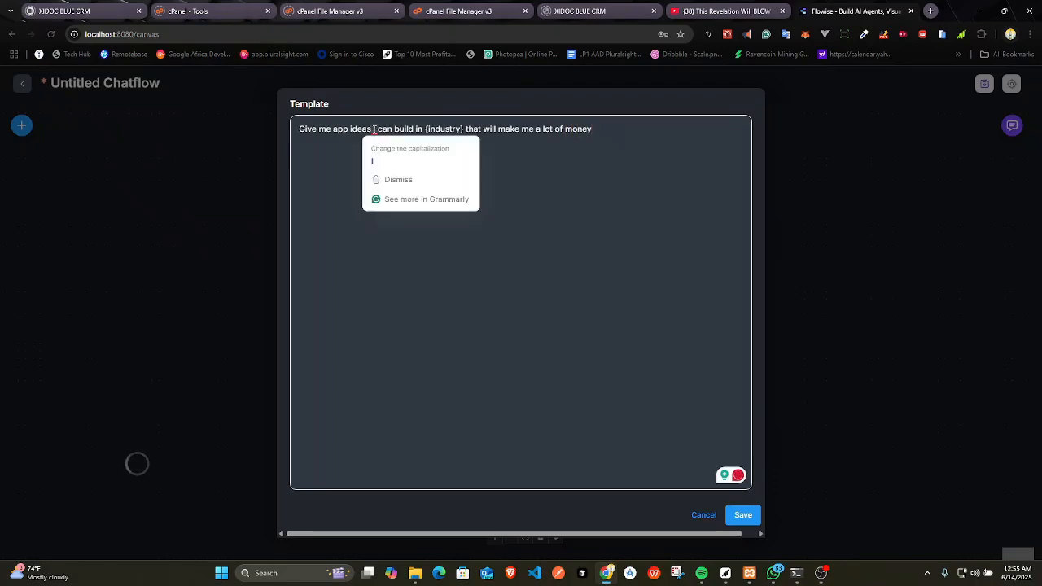
{"action": "left_click", "coordinate": [378, 163]}
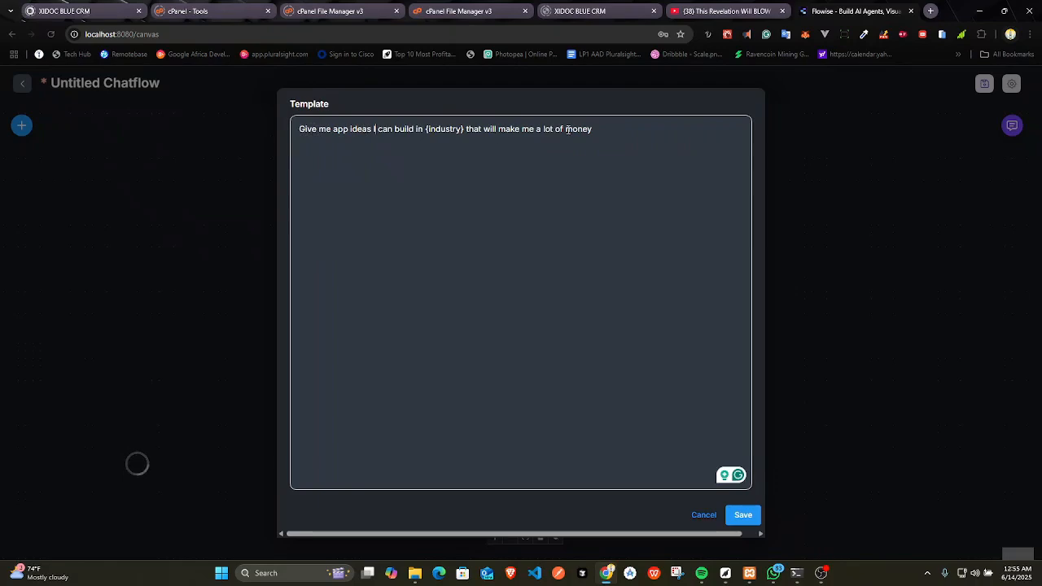
{"action": "left_click_drag", "start_coordinate": [596, 130], "coordinate": [430, 122]}
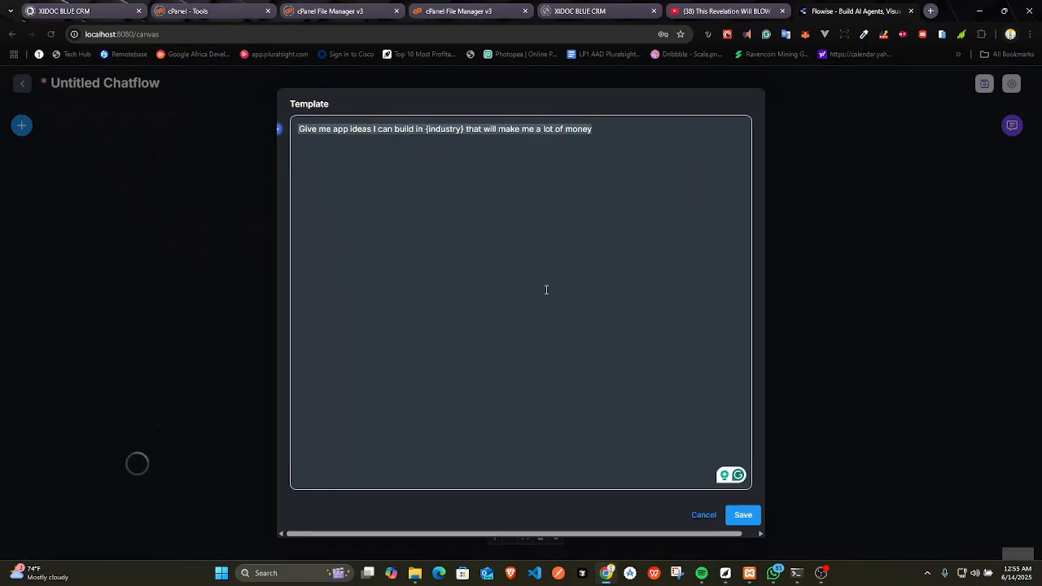
{"action": "left_click", "coordinate": [741, 512]}
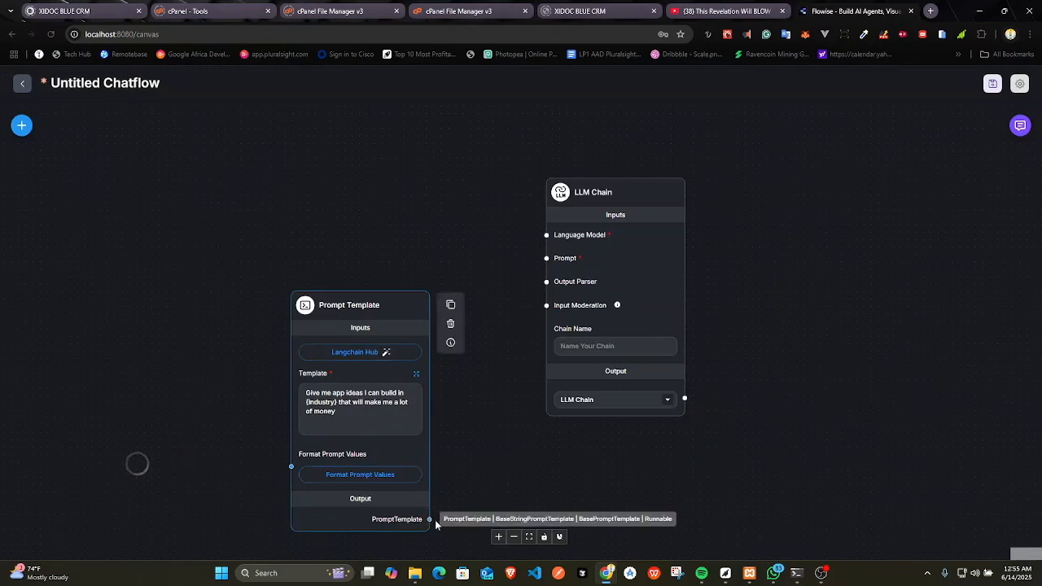
Connect the PromptTemplate output to the LLM Chain's Prompt input and set the industry prompt value to the question variable.
{"action": "left_click_drag", "start_coordinate": [429, 519], "coordinate": [550, 262]}
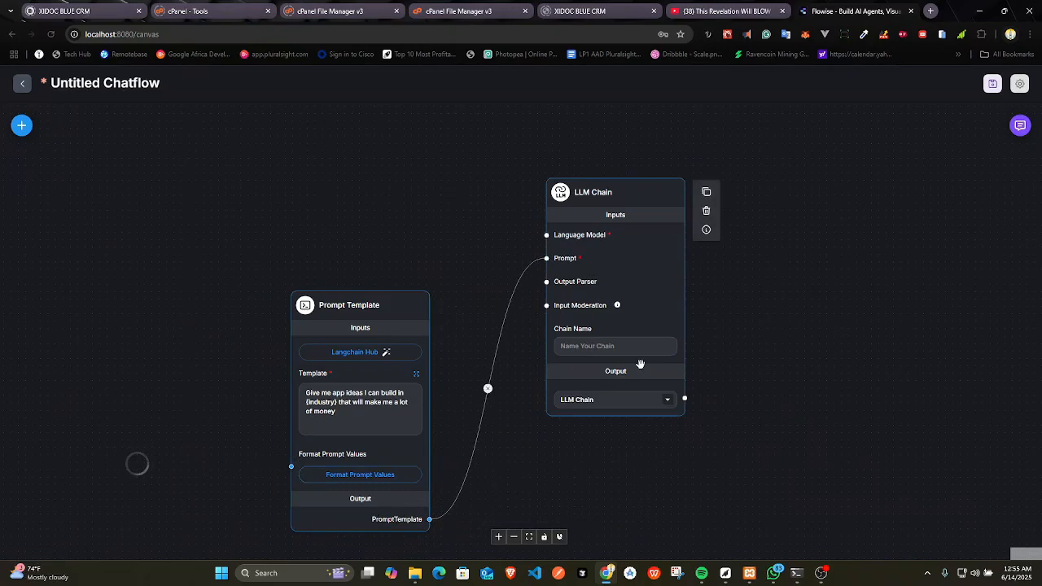
{"action": "left_click", "coordinate": [350, 476]}
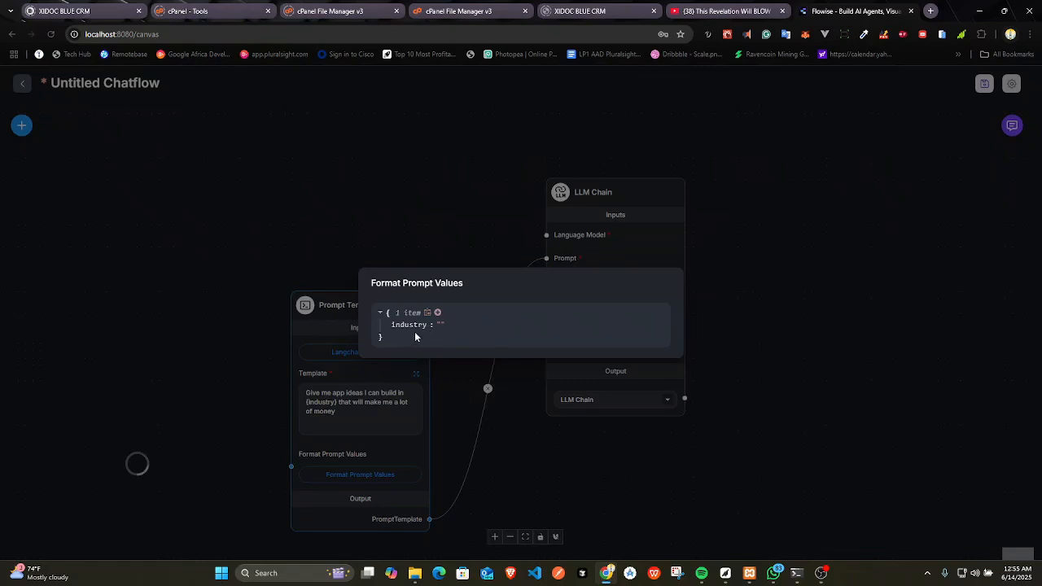
{"action": "left_click", "coordinate": [462, 325]}
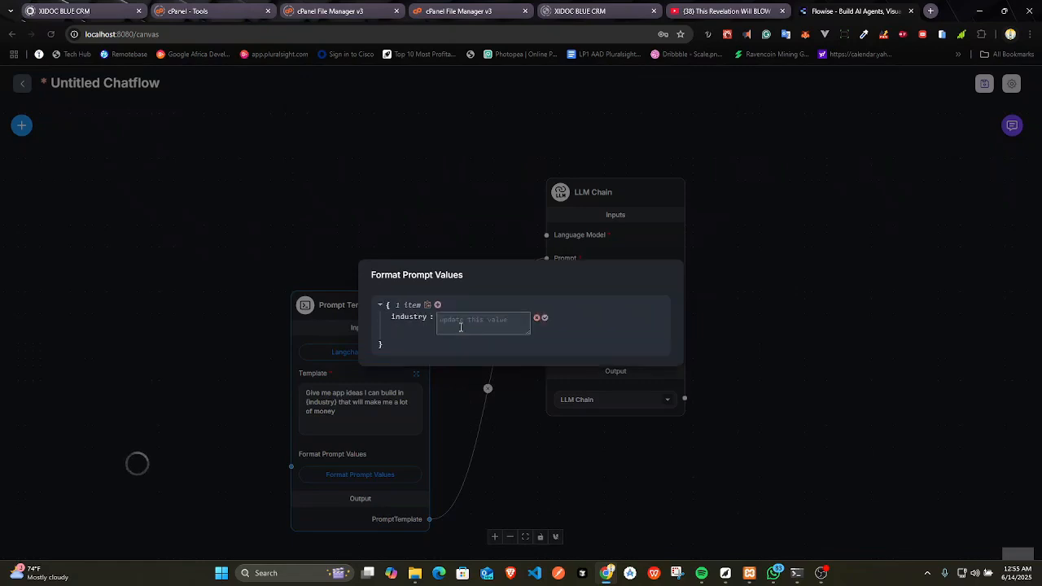
{"action": "left_click", "coordinate": [451, 328]}
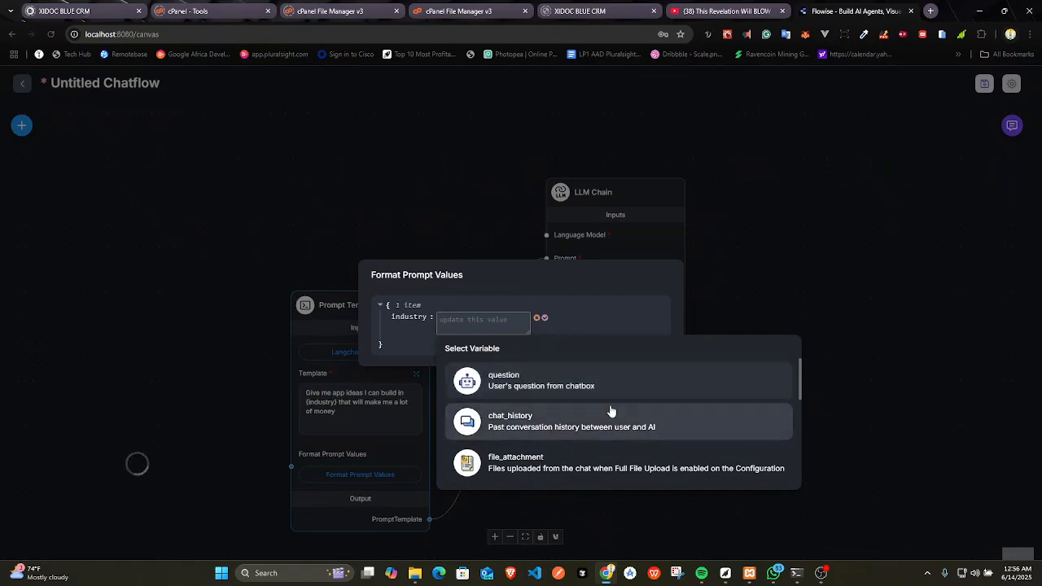
{"action": "left_click", "coordinate": [515, 379]}
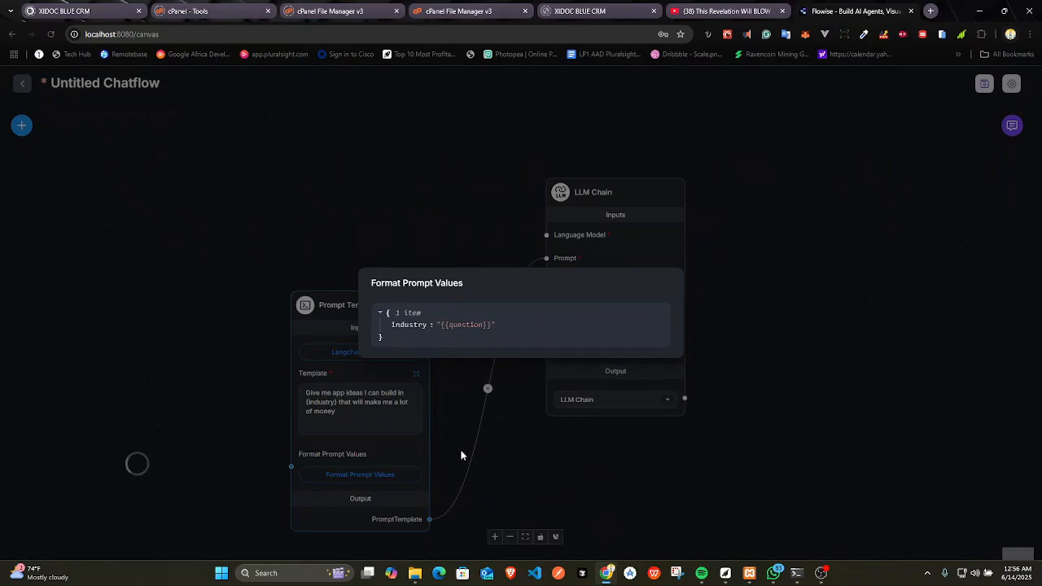
{"action": "left_click", "coordinate": [448, 399]}
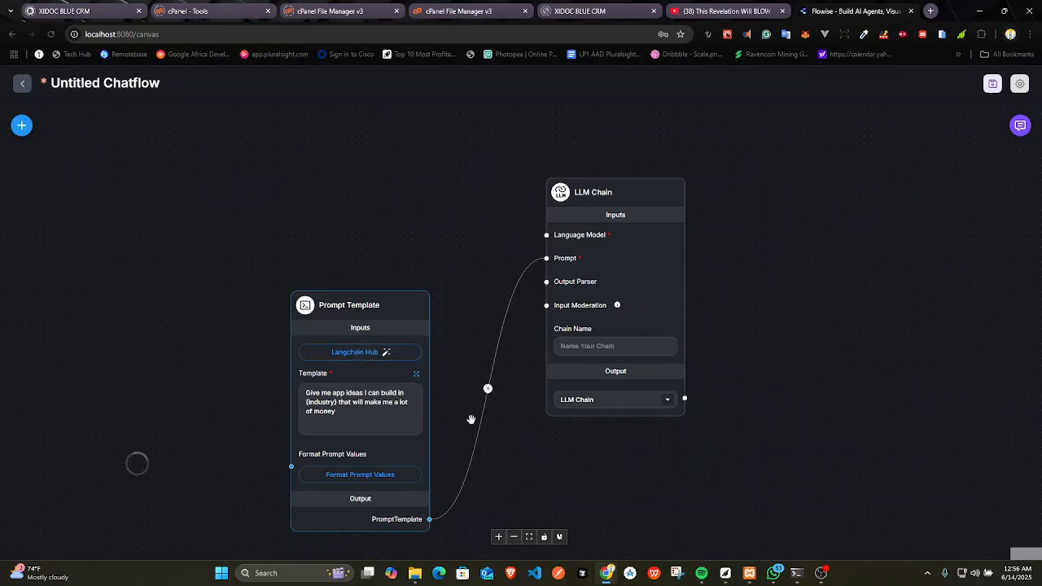
Save the new chatflow under the name "App thinker".
{"action": "left_click", "coordinate": [988, 89]}
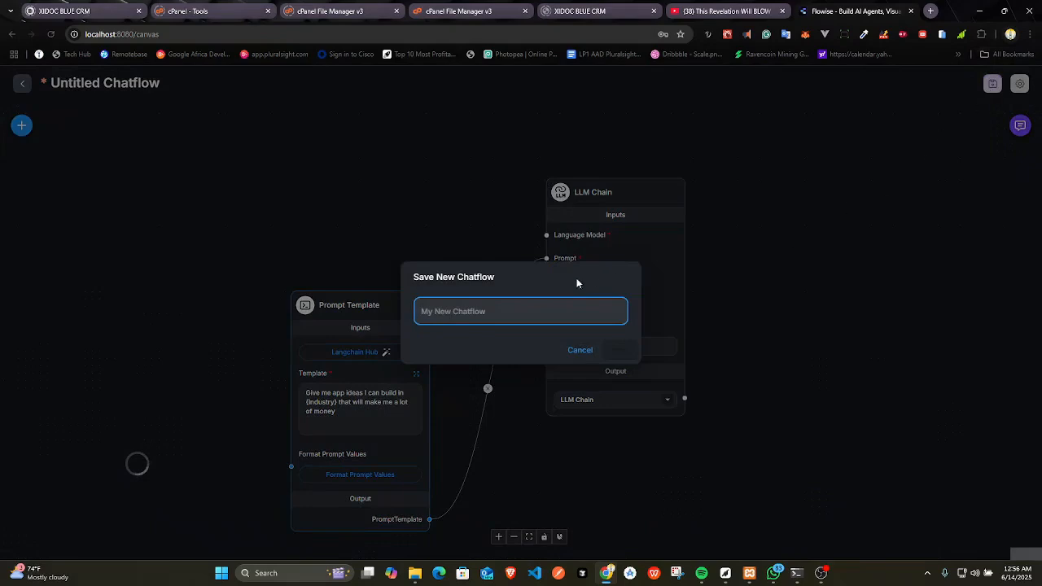
{"action": "left_click", "coordinate": [524, 313]}
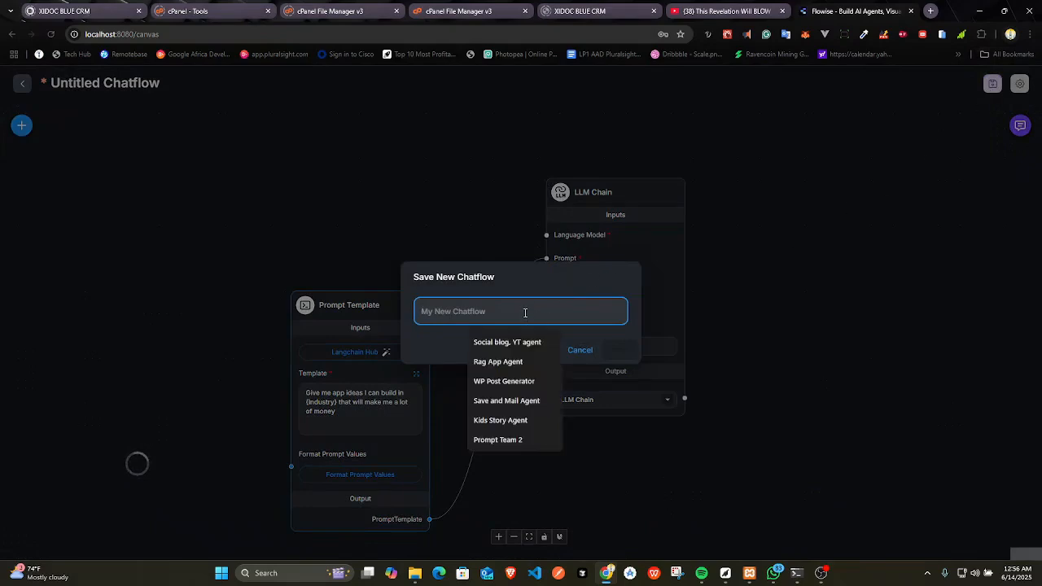
{"action": "type", "text": "App thinker"}
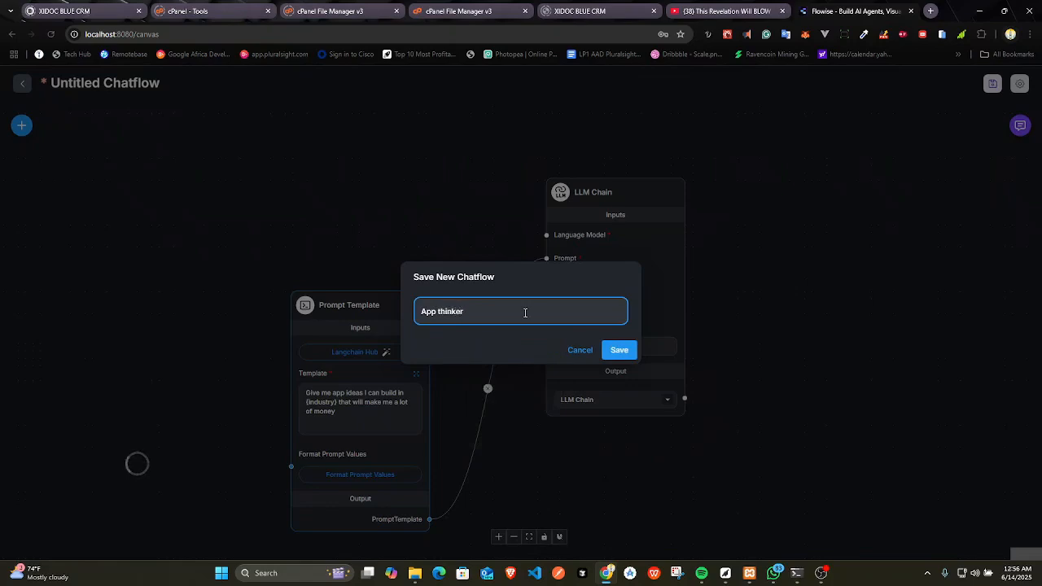
{"action": "left_click", "coordinate": [618, 350]}
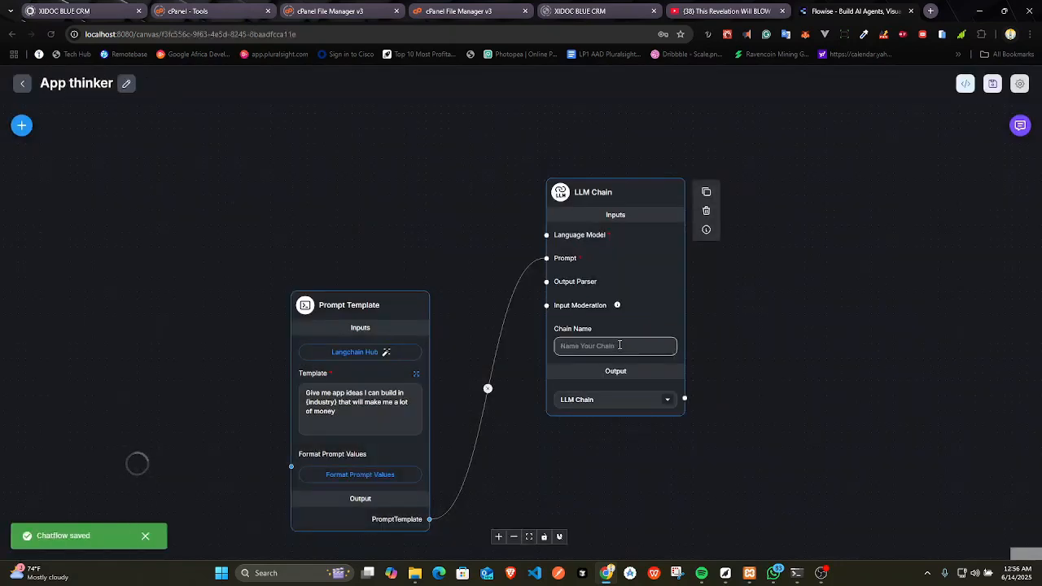
Open the list of addable nodes, clear the earlier "prompt" search and expand the LLMs category.
{"action": "left_click", "coordinate": [21, 128]}
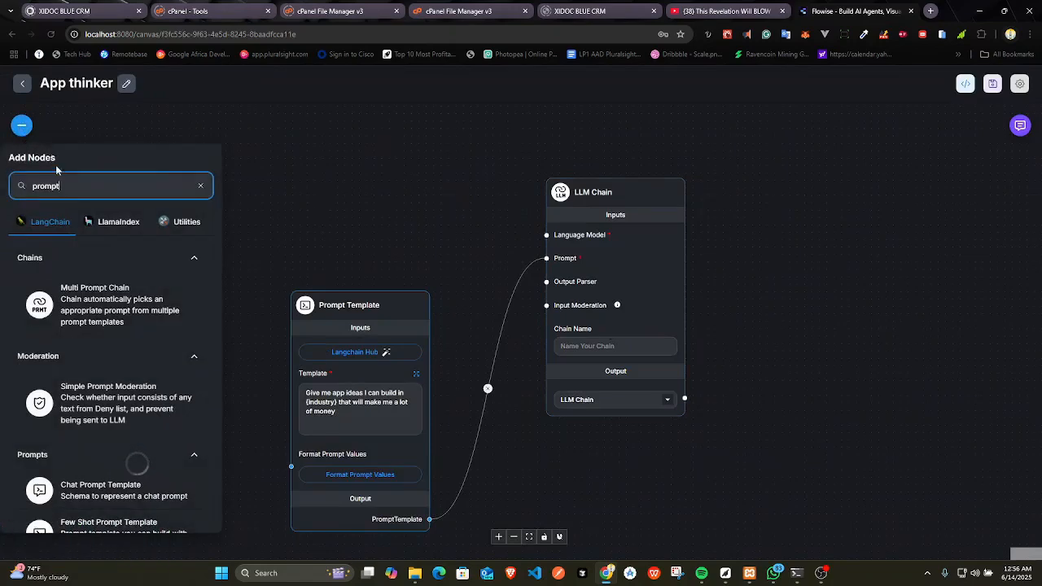
{"action": "key", "text": "BackSpace"}
{"action": "key", "text": "BackSpace"}
{"action": "key", "text": "BackSpace"}
{"action": "key", "text": "BackSpace"}
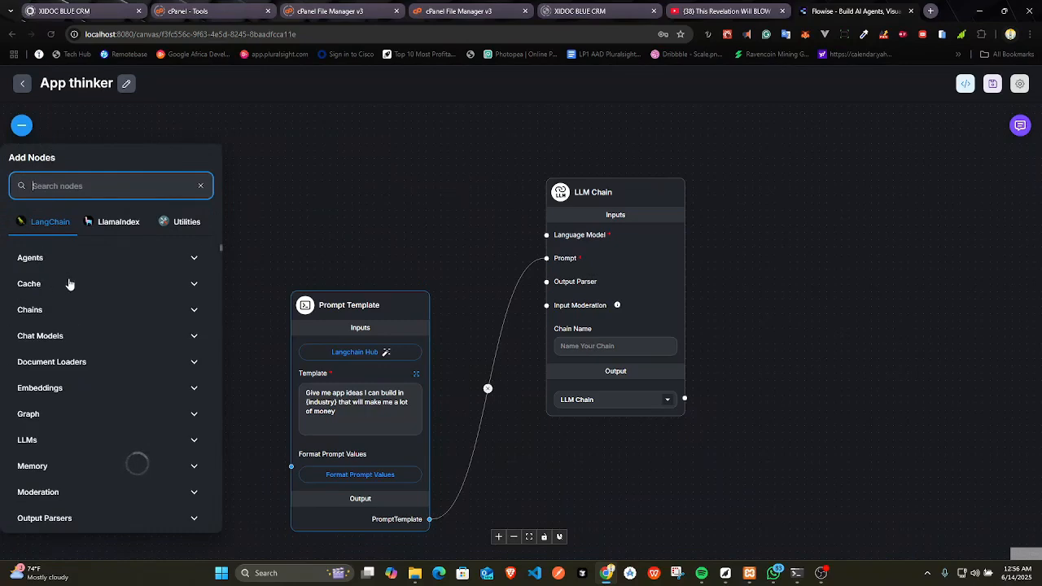
{"action": "scroll", "coordinate": [55, 311], "scroll_direction": "down", "scroll_amount": 2}
{"action": "scroll", "coordinate": [58, 314], "scroll_direction": "up", "scroll_amount": 1}
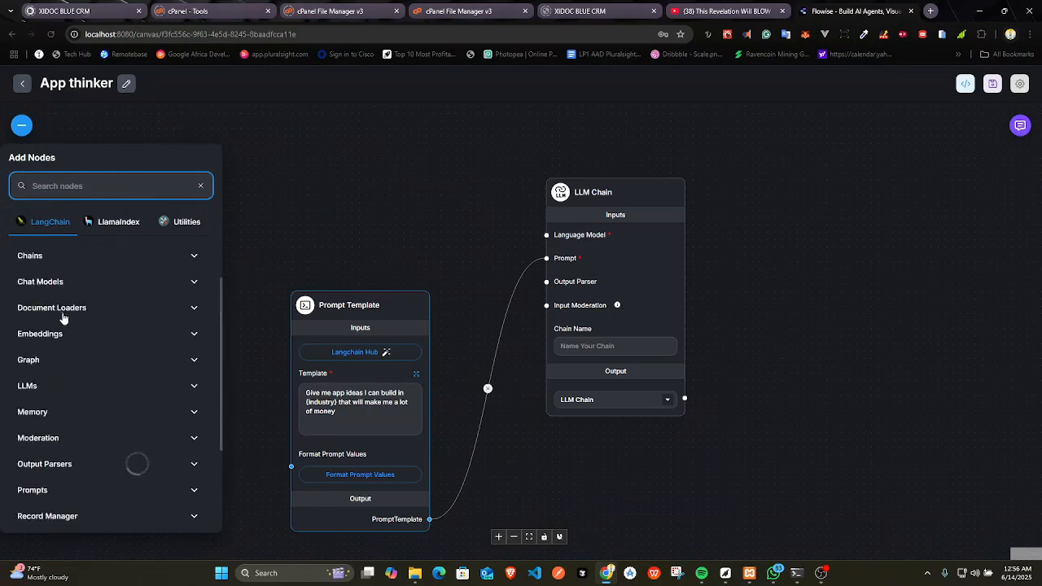
{"action": "left_click", "coordinate": [37, 392]}
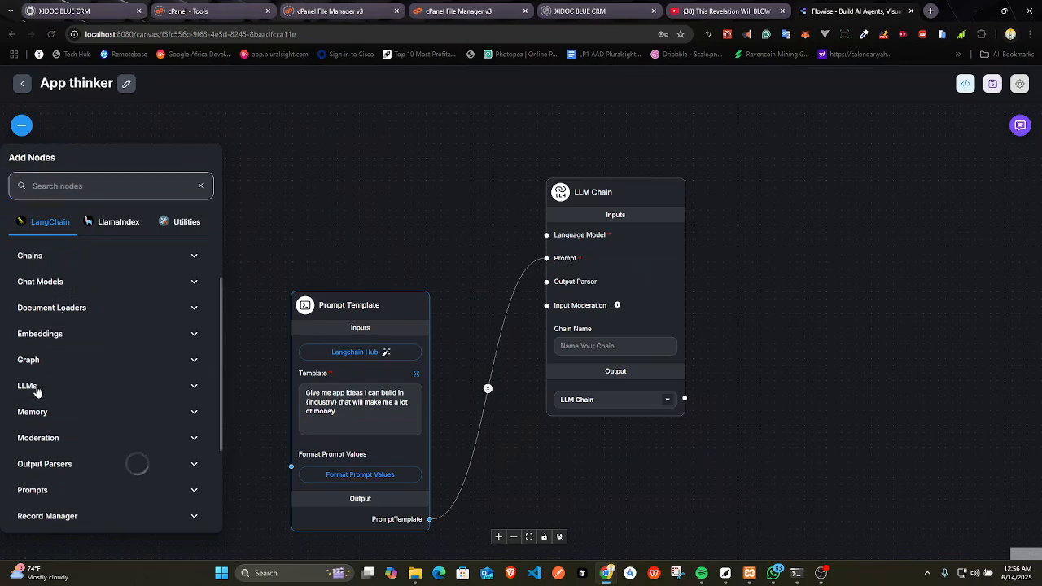
Add the OpenAI LLM node to the canvas and move the Prompt Template node below it.
{"action": "scroll", "coordinate": [36, 392], "scroll_direction": "down", "scroll_amount": 1}
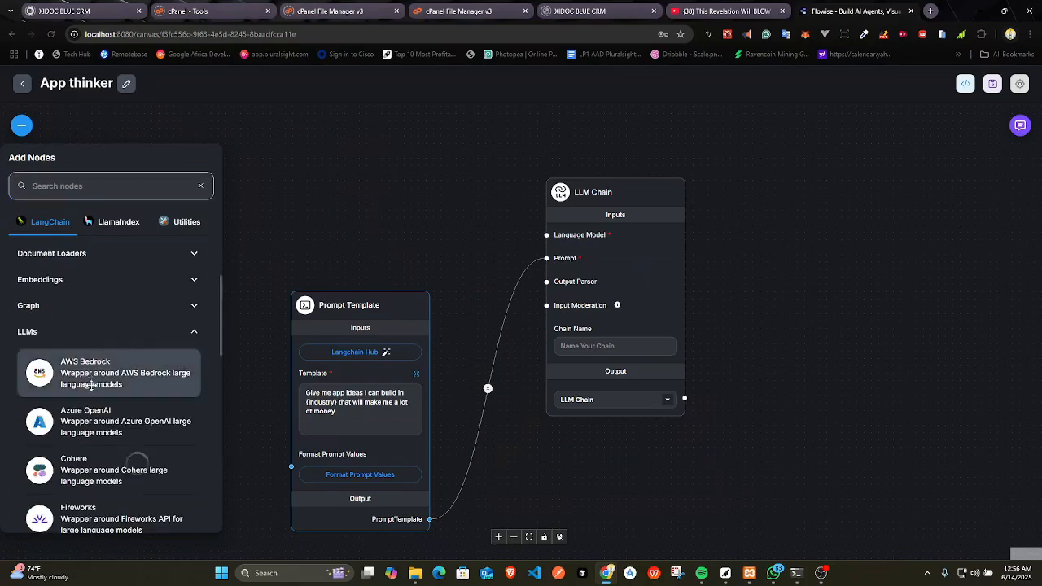
{"action": "scroll", "coordinate": [65, 350], "scroll_direction": "down", "scroll_amount": 5}
{"action": "scroll", "coordinate": [85, 299], "scroll_direction": "up", "scroll_amount": 3}
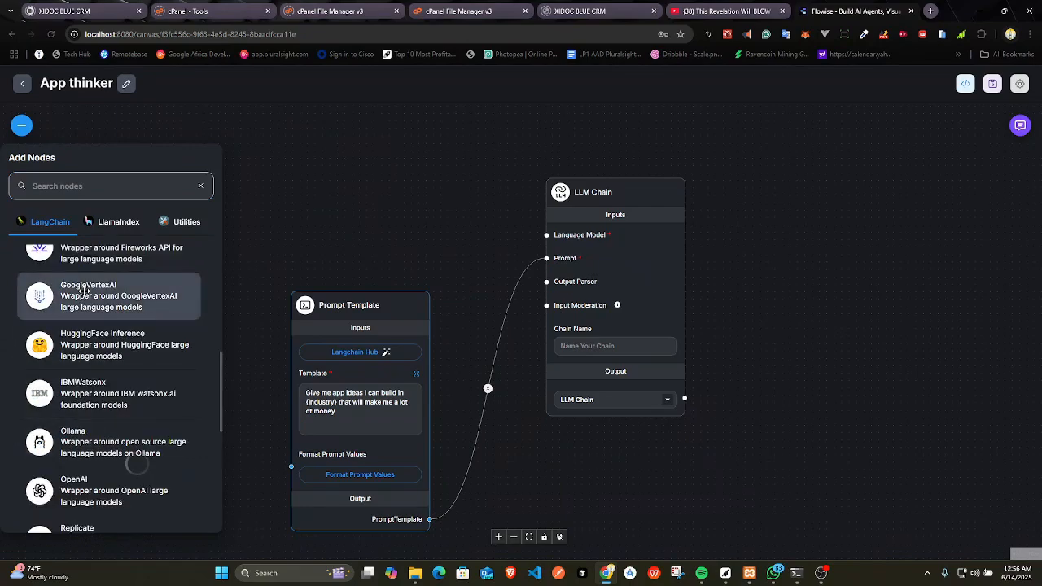
{"action": "scroll", "coordinate": [91, 323], "scroll_direction": "down", "scroll_amount": 3}
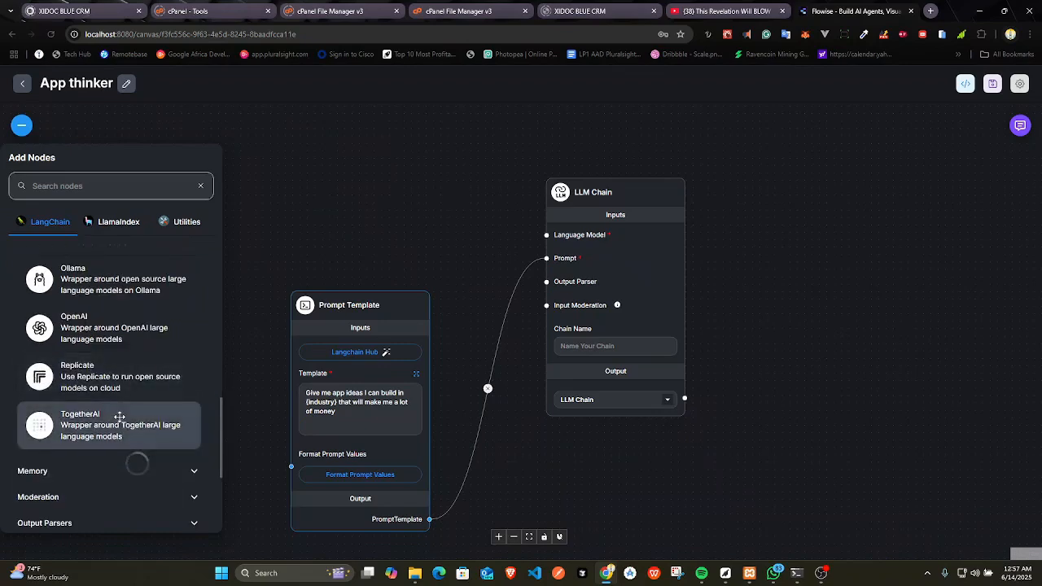
{"action": "scroll", "coordinate": [118, 415], "scroll_direction": "down", "scroll_amount": 2}
{"action": "scroll", "coordinate": [112, 396], "scroll_direction": "down", "scroll_amount": 4}
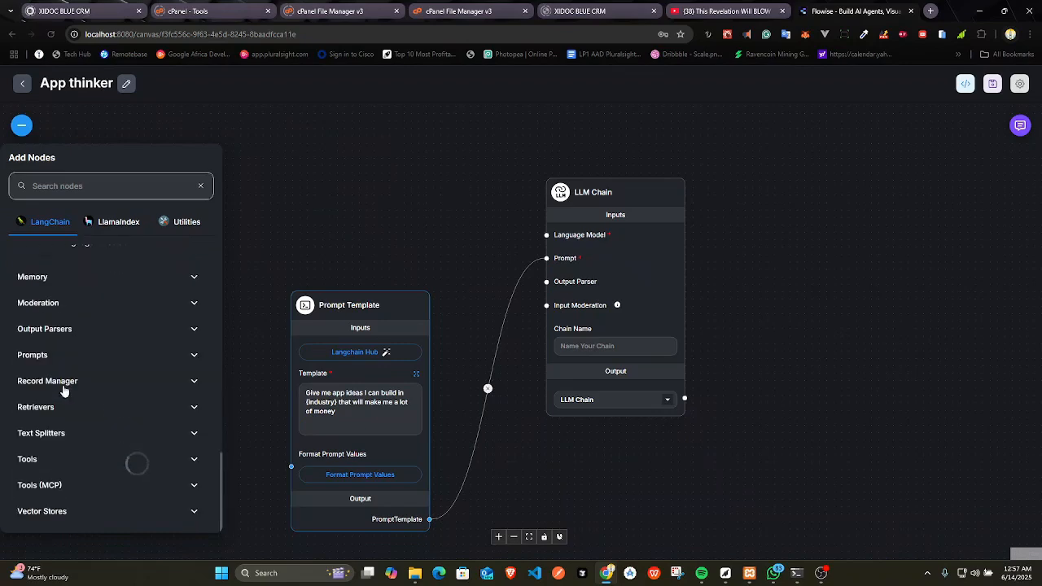
{"action": "scroll", "coordinate": [96, 401], "scroll_direction": "up", "scroll_amount": 5}
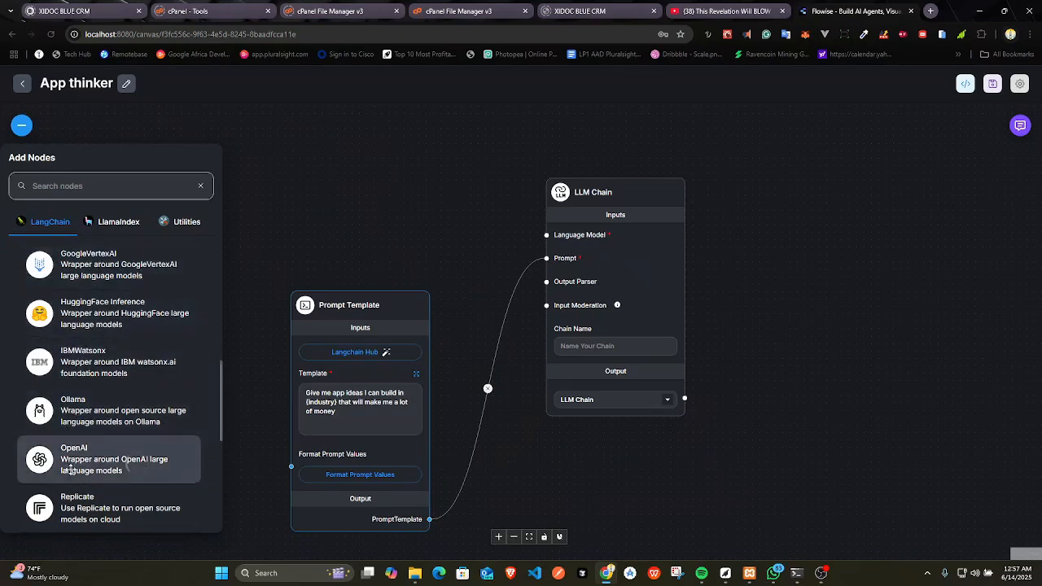
{"action": "left_click_drag", "start_coordinate": [69, 462], "coordinate": [382, 285]}
{"action": "left_click_drag", "start_coordinate": [421, 156], "coordinate": [389, 139]}
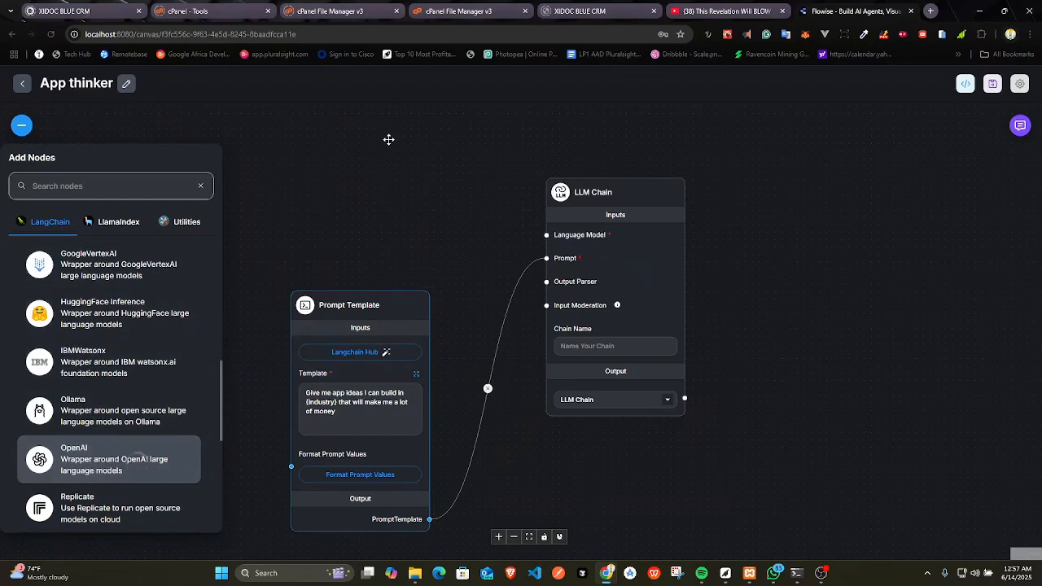
{"action": "left_click", "coordinate": [367, 302]}
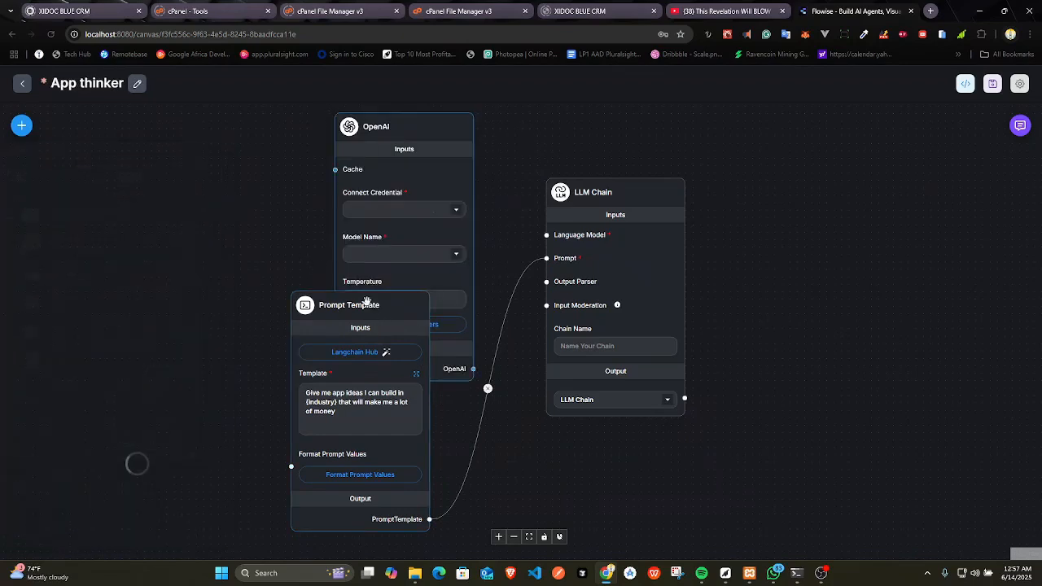
{"action": "left_click_drag", "start_coordinate": [367, 302], "coordinate": [375, 416]}
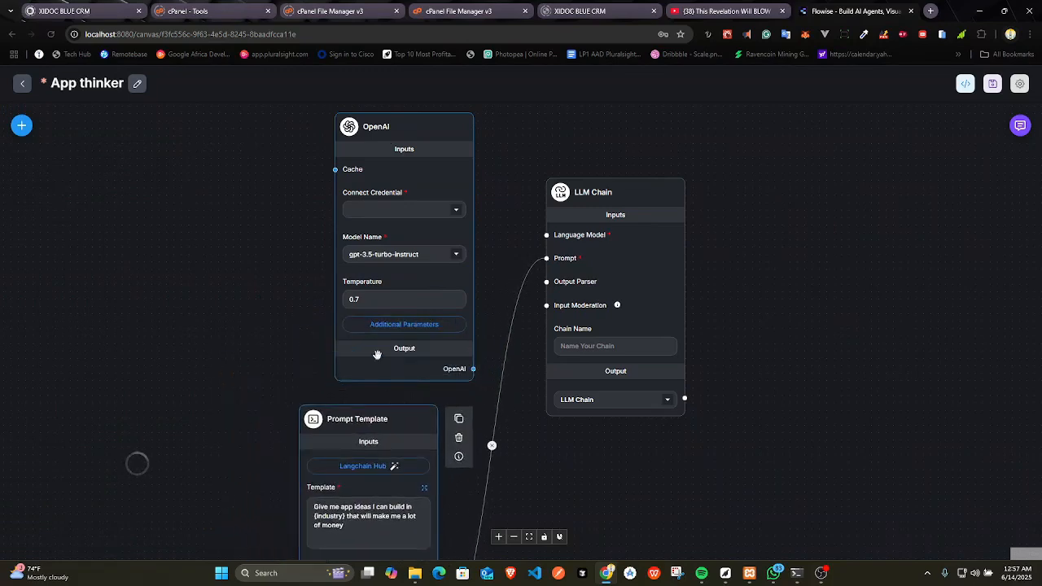
Connect the OpenAI output to the LLM Chain's Language Model input and space the two nodes further apart.
{"action": "scroll", "coordinate": [583, 429], "scroll_direction": "down", "scroll_amount": 3}
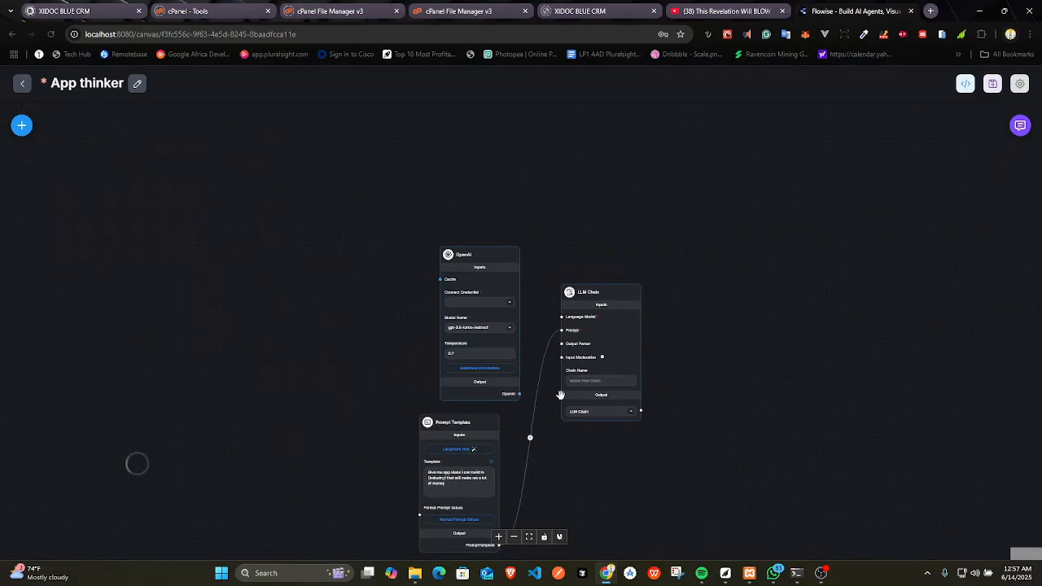
{"action": "scroll", "coordinate": [560, 395], "scroll_direction": "up", "scroll_amount": 3}
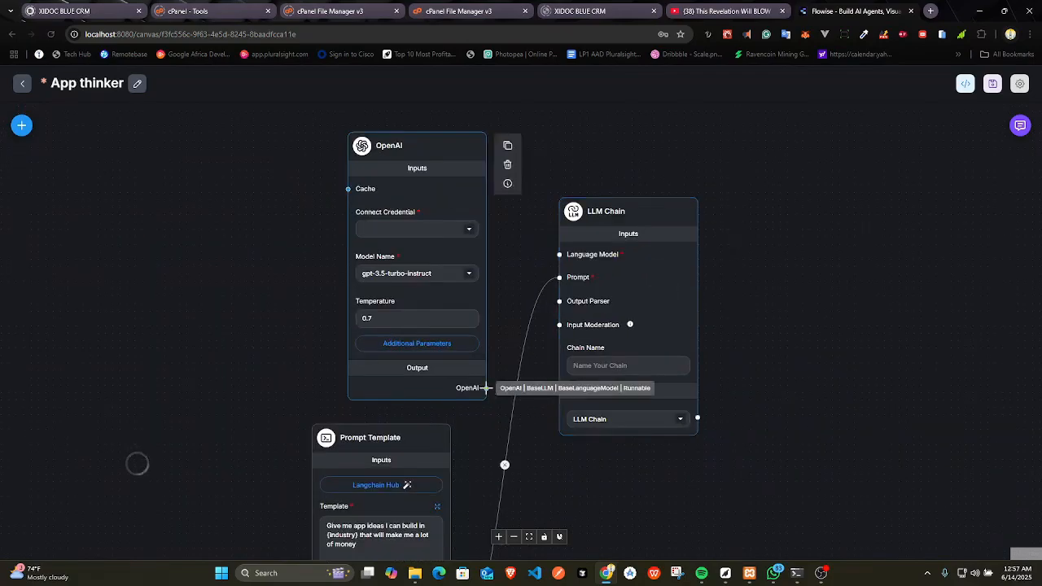
{"action": "left_click_drag", "start_coordinate": [486, 387], "coordinate": [555, 254]}
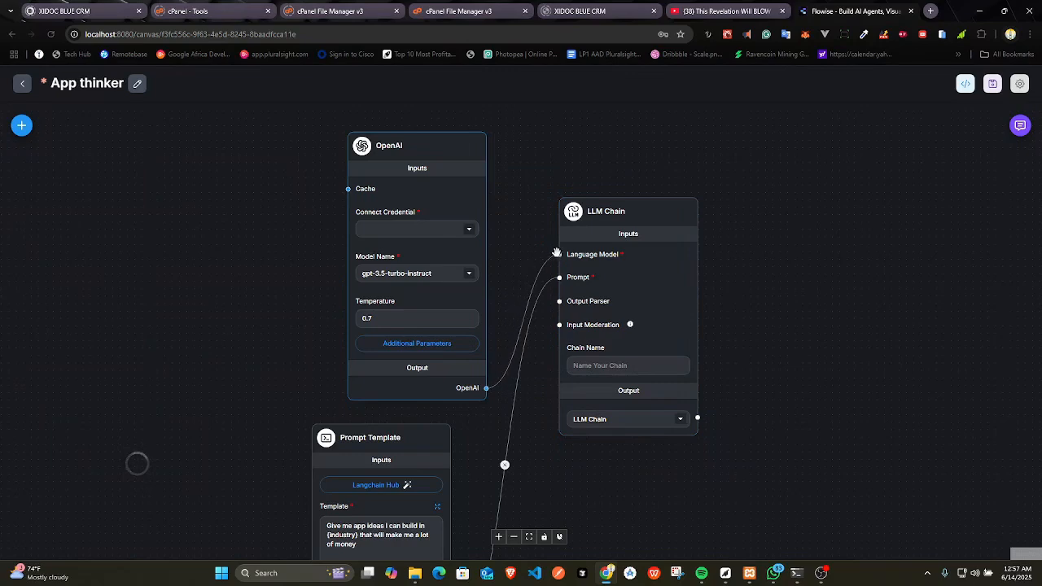
{"action": "mouse_move", "coordinate": [611, 259]}
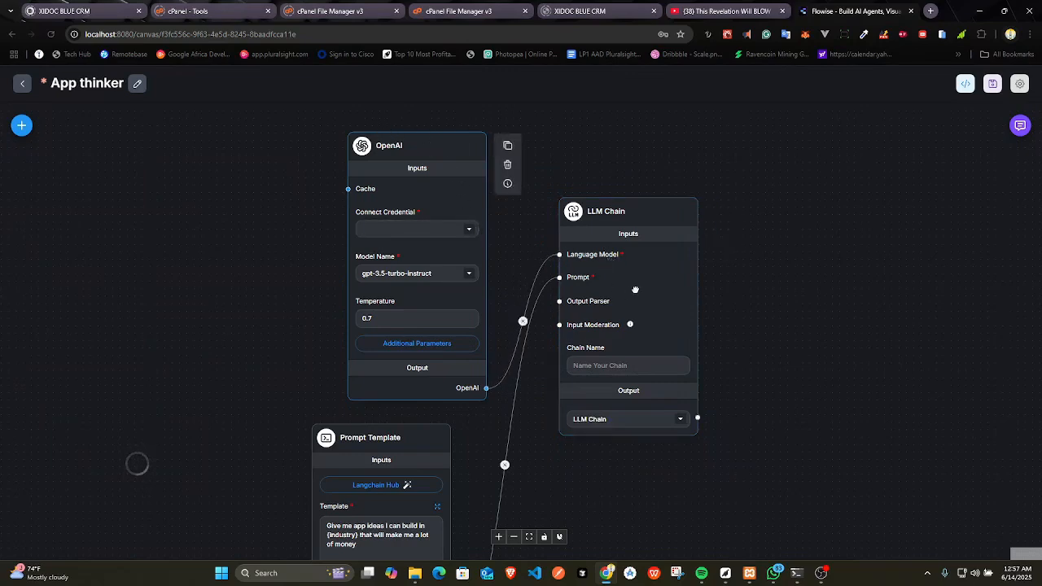
{"action": "left_click_drag", "start_coordinate": [618, 220], "coordinate": [590, 259]}
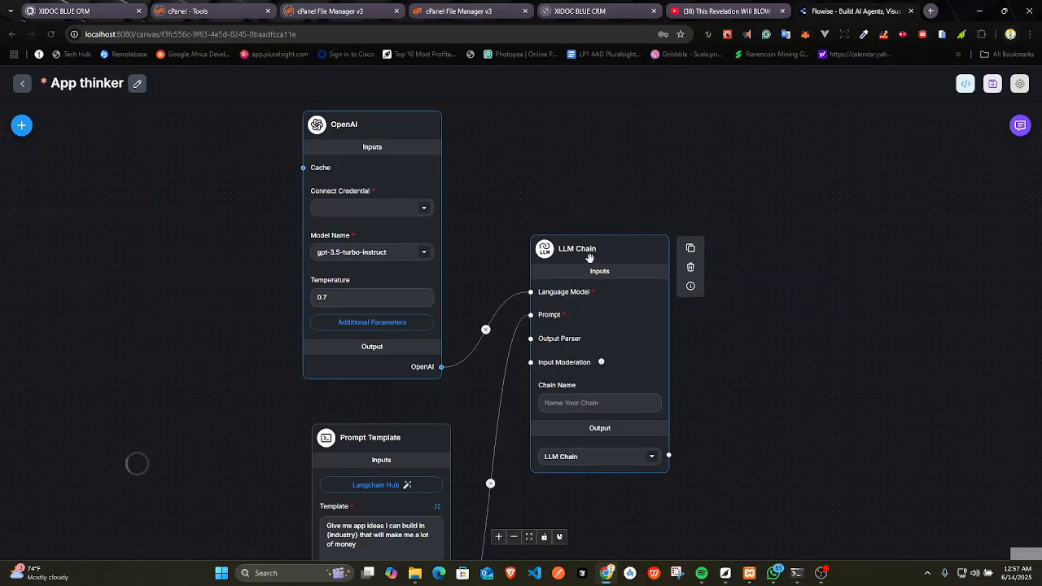
Set the OpenAI node's Connect Credential to the existing FLOWISE credential.
{"action": "scroll", "coordinate": [565, 277], "scroll_direction": "down", "scroll_amount": 2}
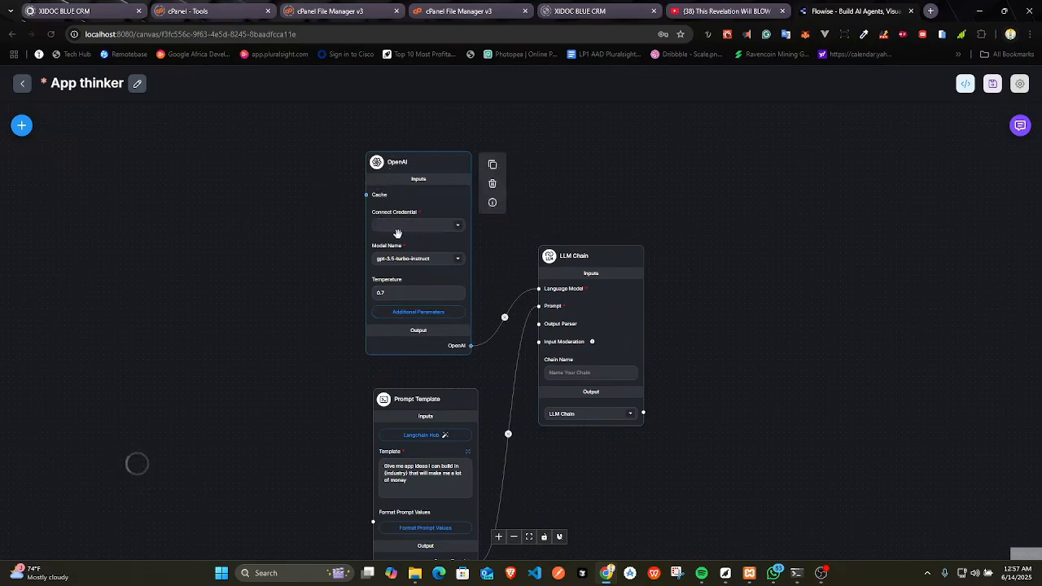
{"action": "left_click", "coordinate": [460, 227]}
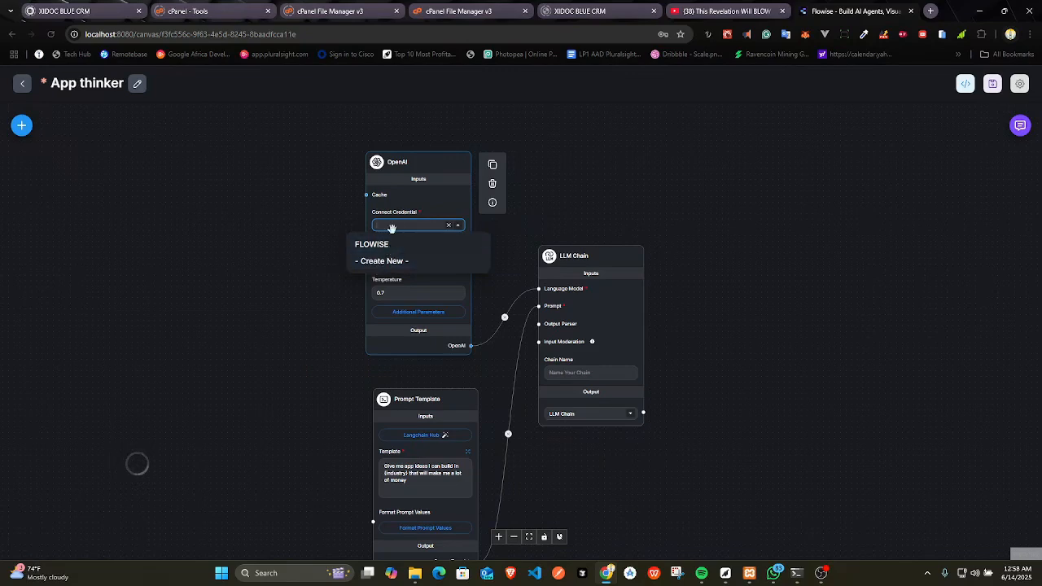
{"action": "left_click", "coordinate": [388, 247]}
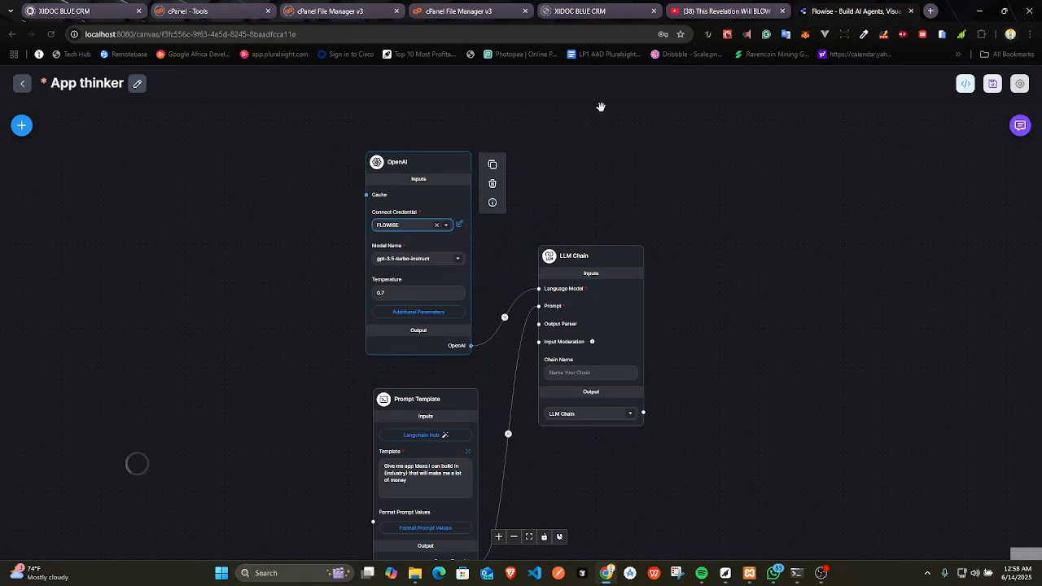
Open OpenAI's API keys page in a new browser tab, view the form for creating a secret key and cancel it.
{"action": "left_click", "coordinate": [931, 12]}
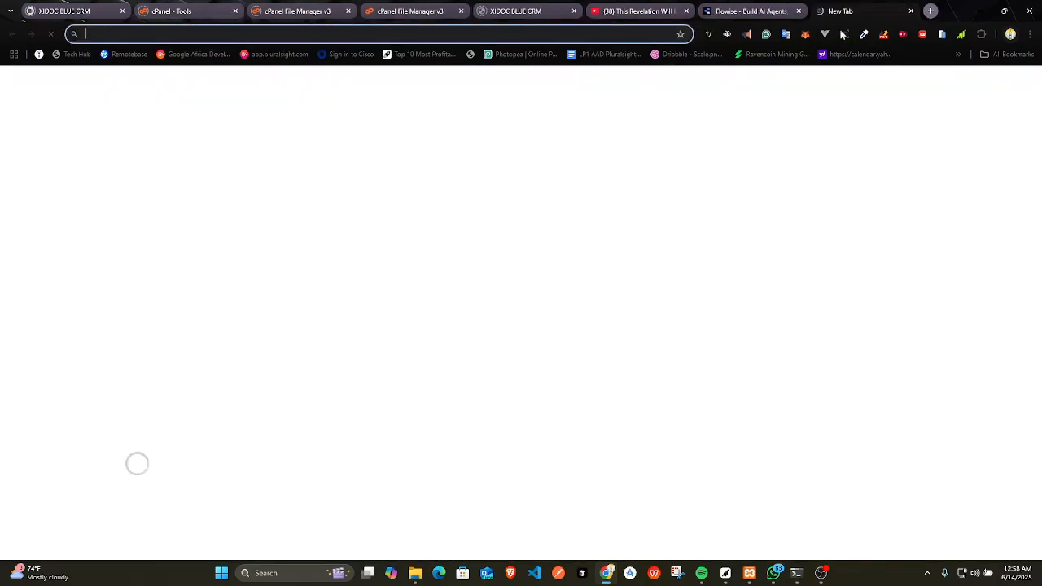
{"action": "type", "text": "pl"}
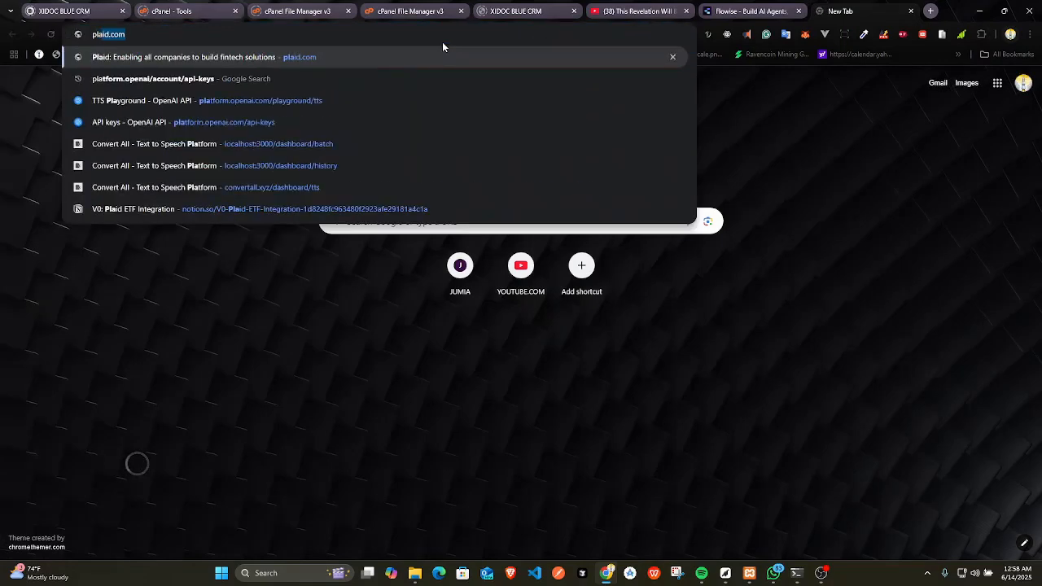
{"action": "left_click", "coordinate": [234, 122]}
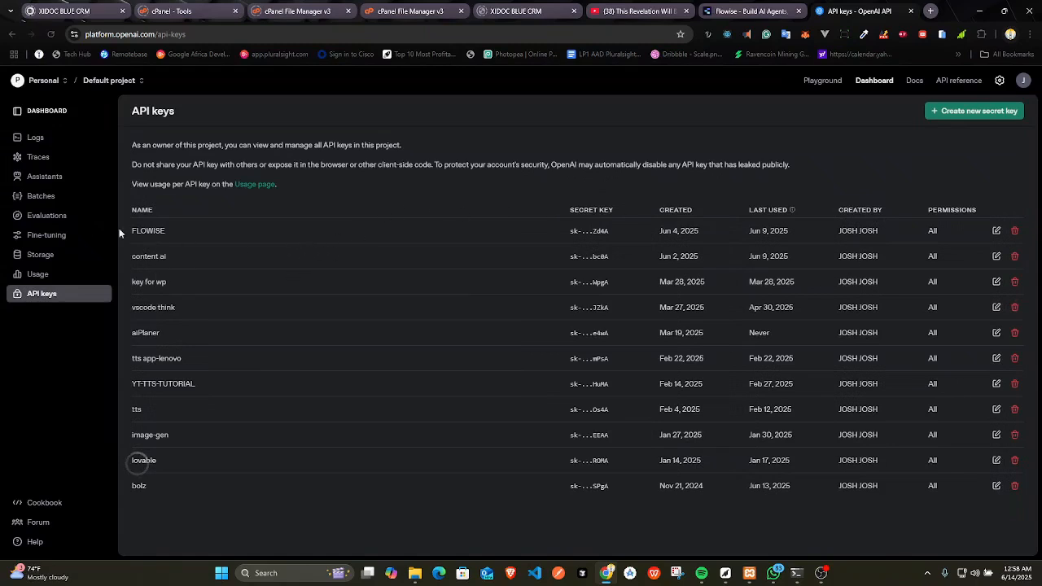
{"action": "left_click", "coordinate": [974, 112]}
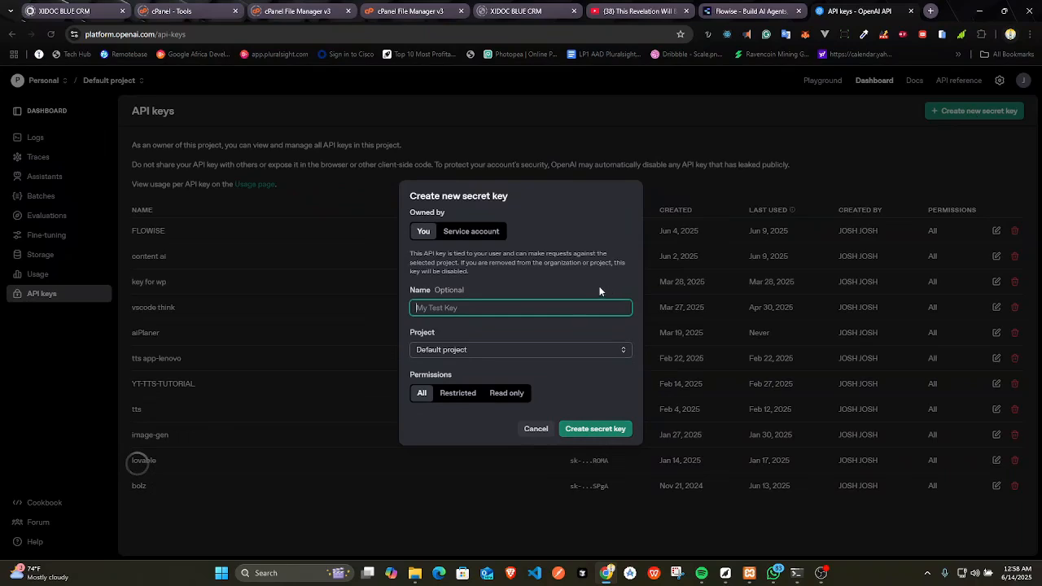
{"action": "left_click", "coordinate": [537, 432]}
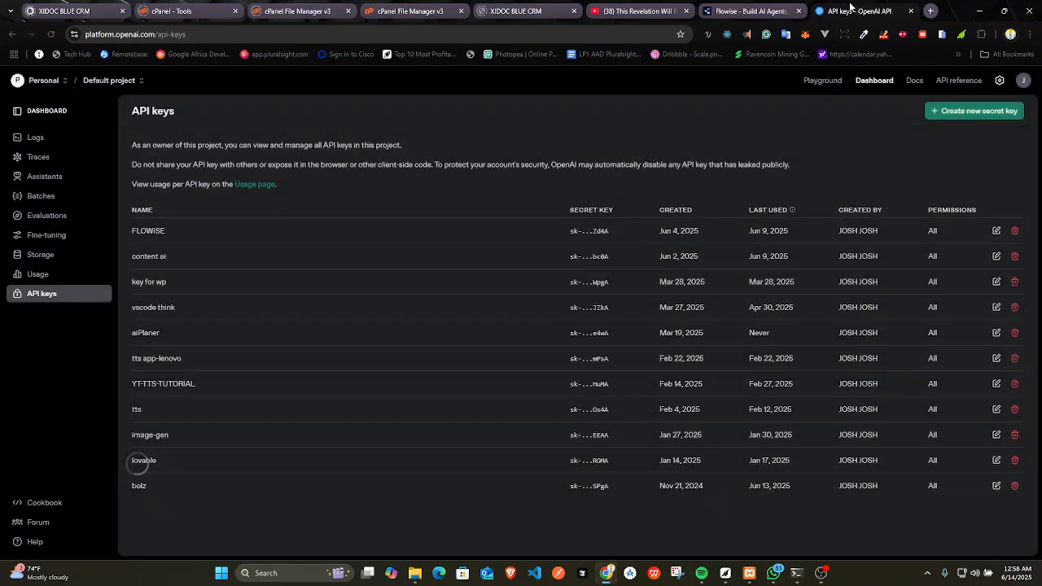
Return to the Flowise chatflow, review the OpenAI node's credential options and choose FLOWISE again.
{"action": "left_click", "coordinate": [745, 11]}
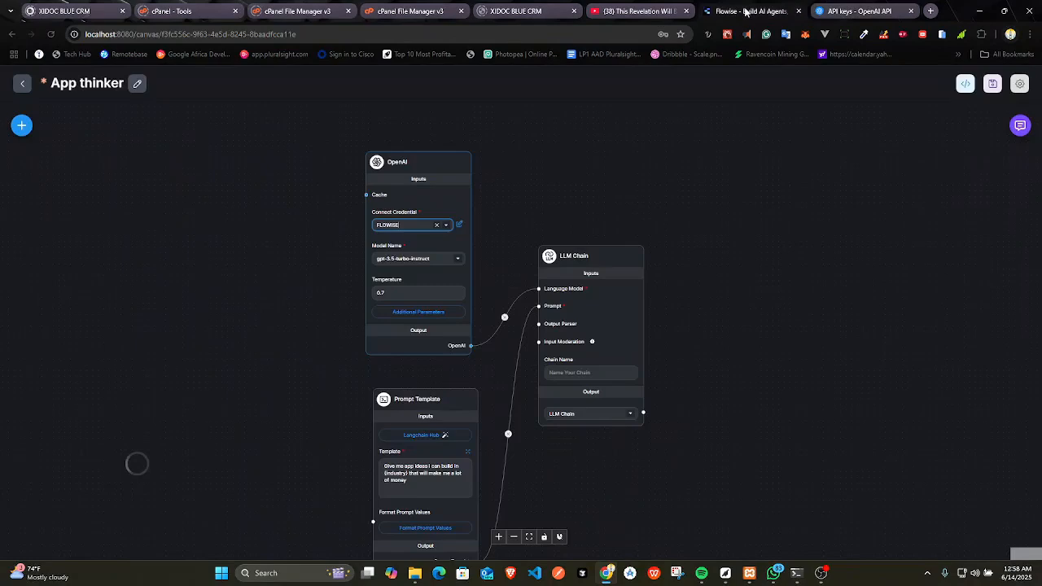
{"action": "left_click", "coordinate": [445, 226]}
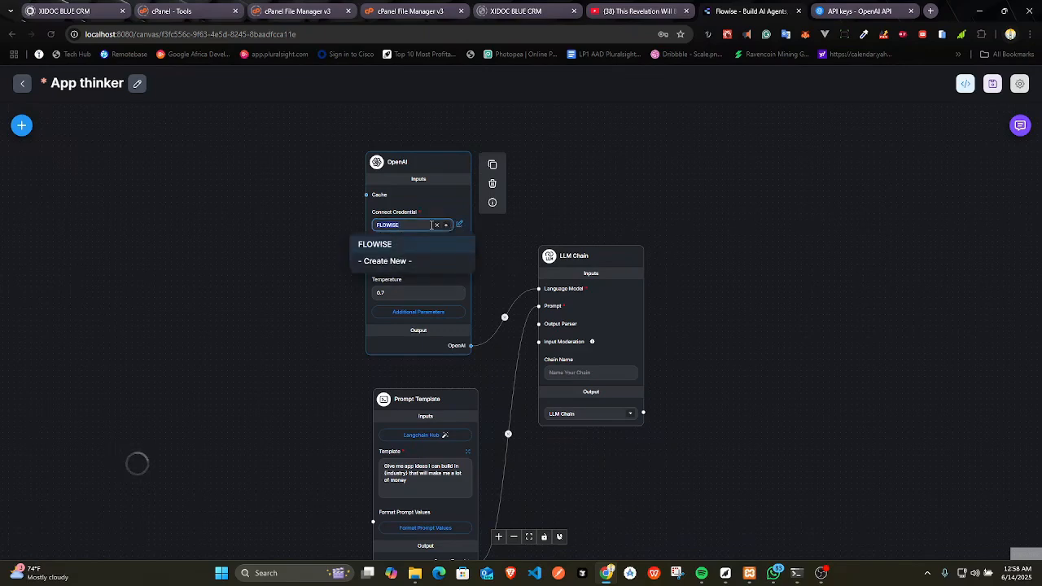
{"action": "left_click", "coordinate": [396, 244]}
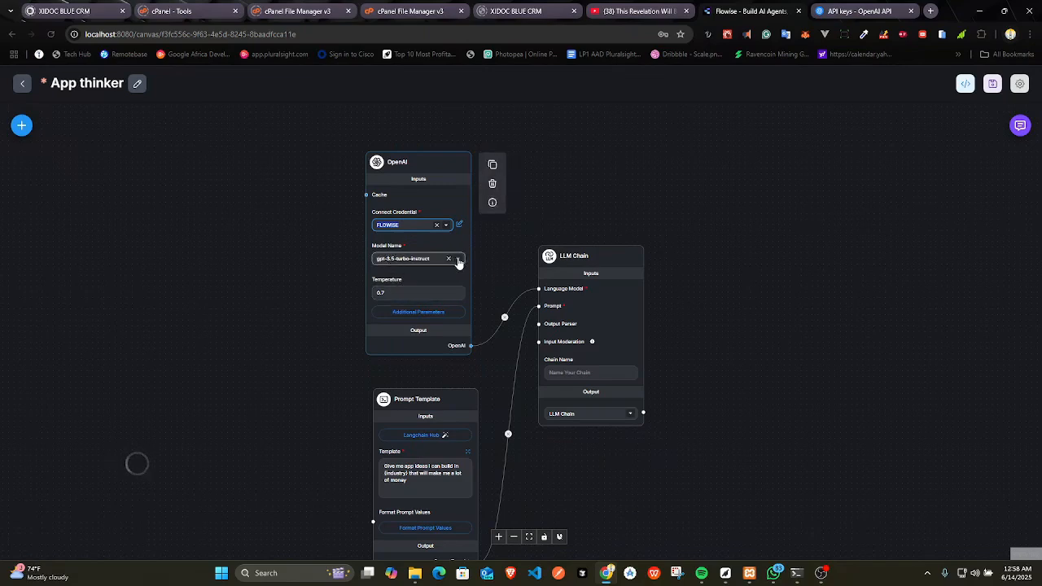
Choose gpt-3.5-turbo-instruct as the OpenAI node's model and save the chatflow.
{"action": "left_click", "coordinate": [415, 259]}
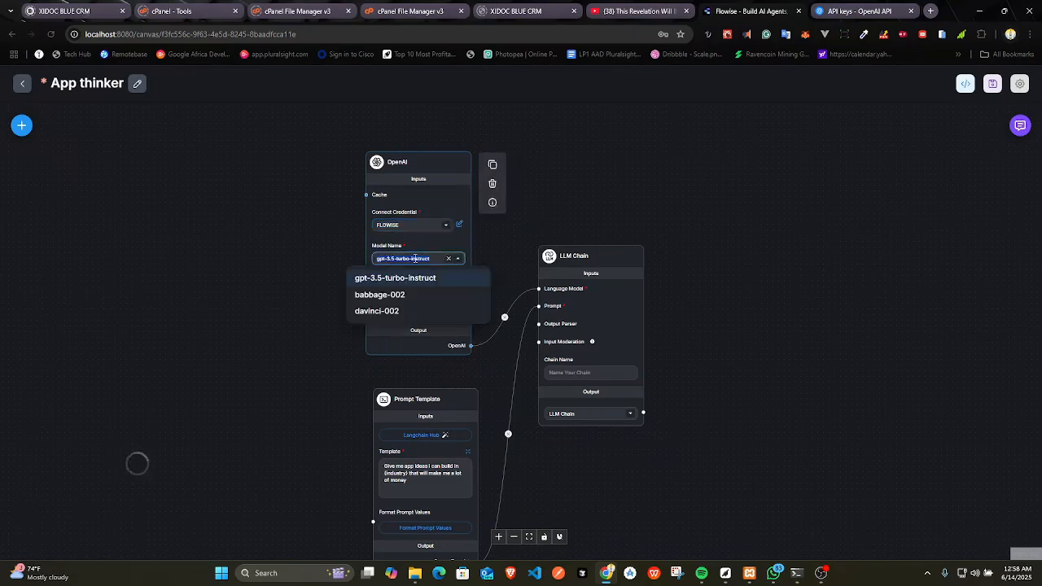
{"action": "left_click", "coordinate": [453, 280]}
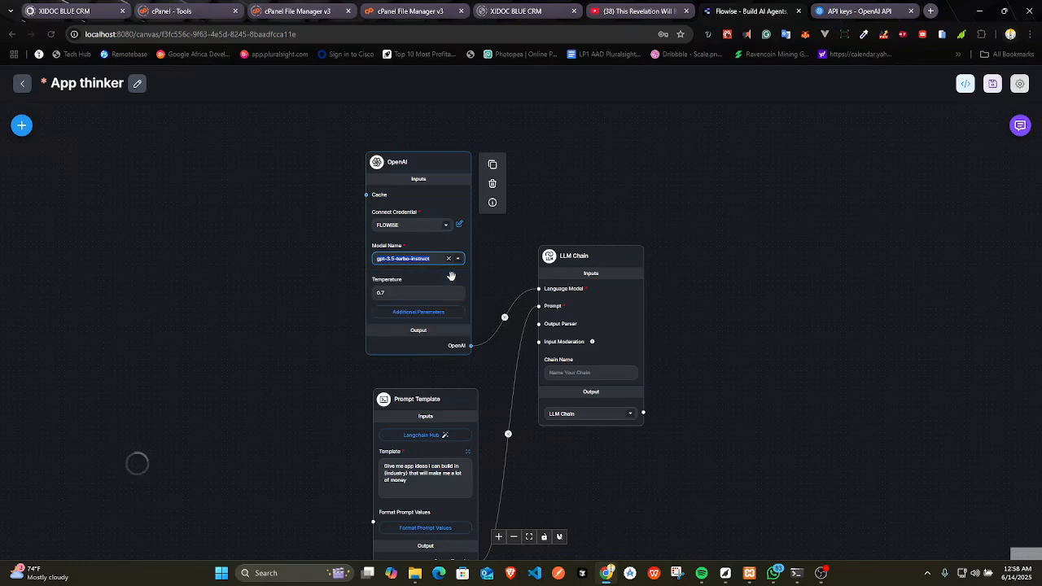
{"action": "left_click", "coordinate": [394, 294]}
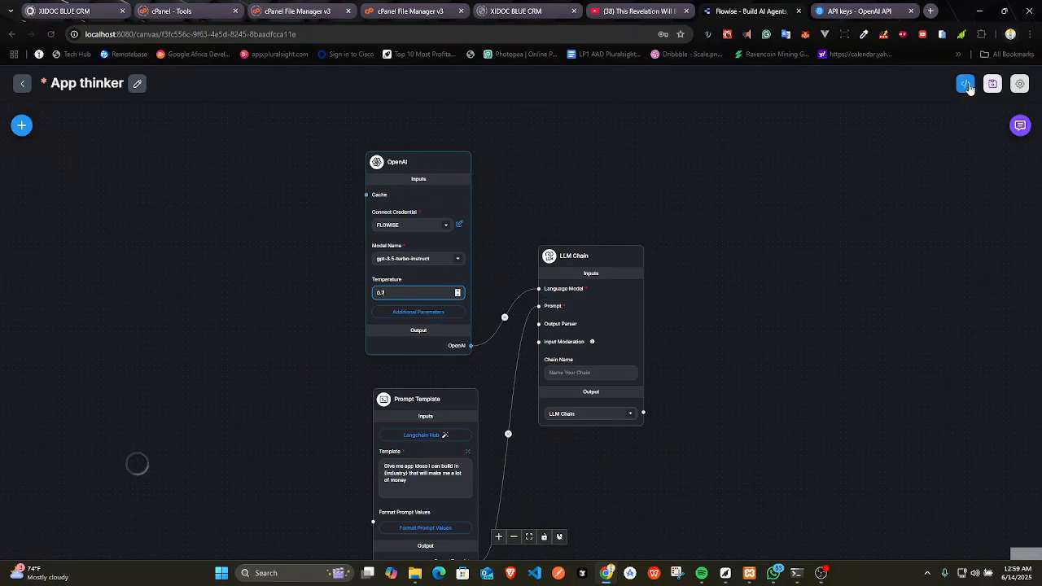
{"action": "left_click", "coordinate": [992, 91]}
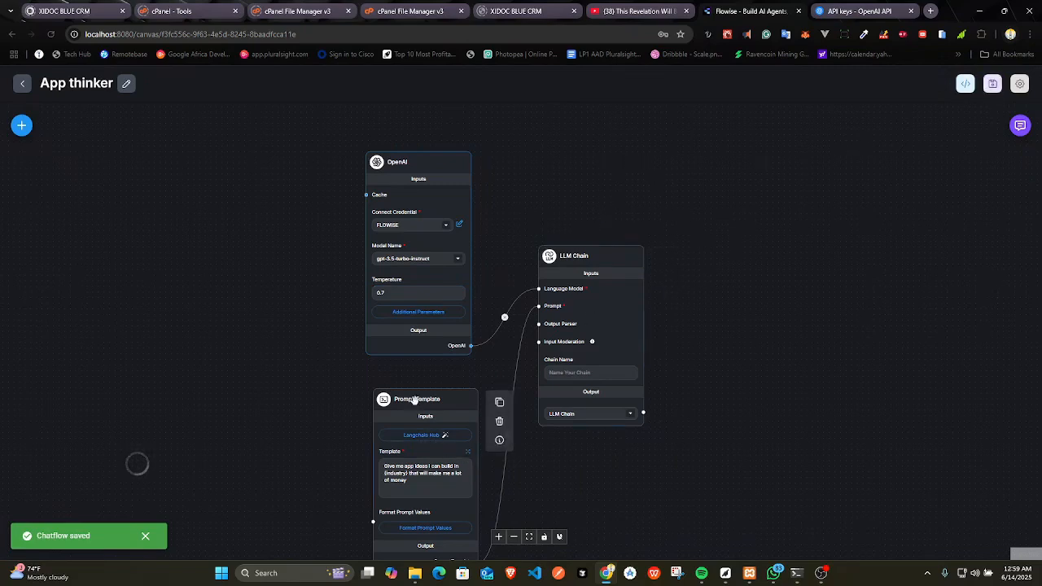
Rearrange the canvas so the OpenAI node sits directly above the Prompt Template, both well to the left of the LLM Chain.
{"action": "left_click_drag", "start_coordinate": [414, 401], "coordinate": [409, 380]}
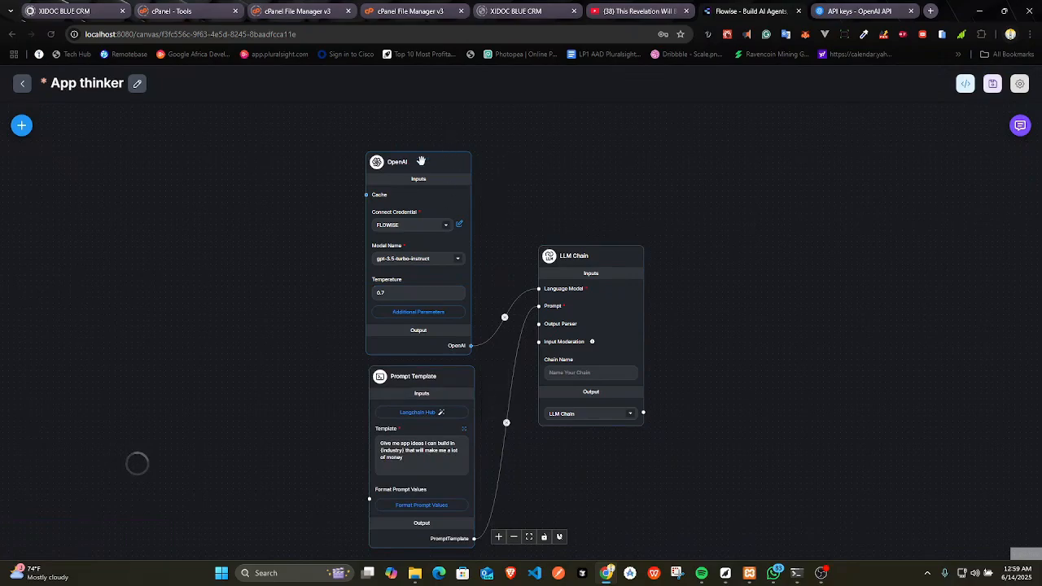
{"action": "left_click_drag", "start_coordinate": [420, 162], "coordinate": [354, 120]}
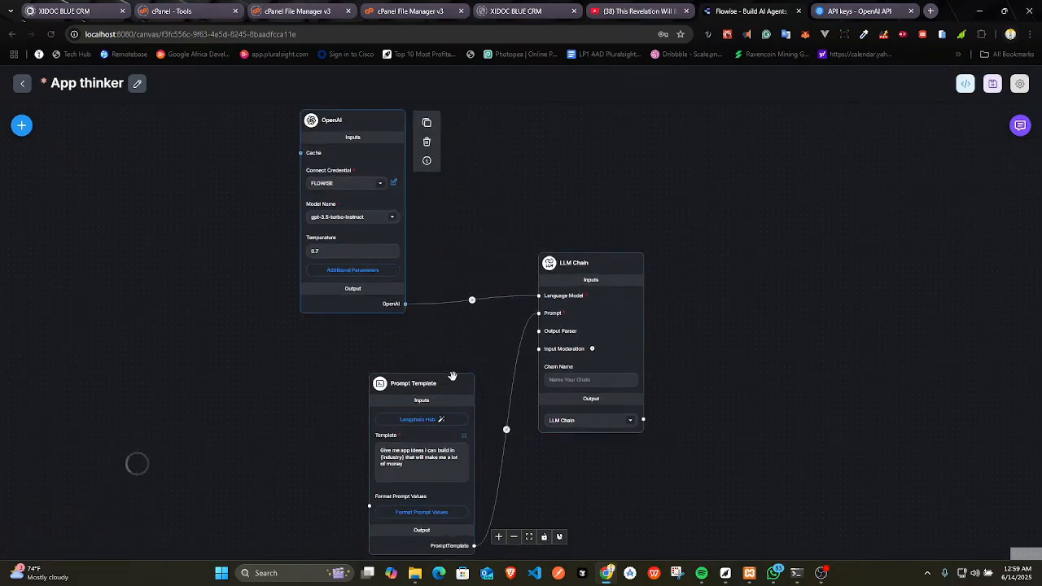
{"action": "left_click_drag", "start_coordinate": [430, 385], "coordinate": [367, 381]}
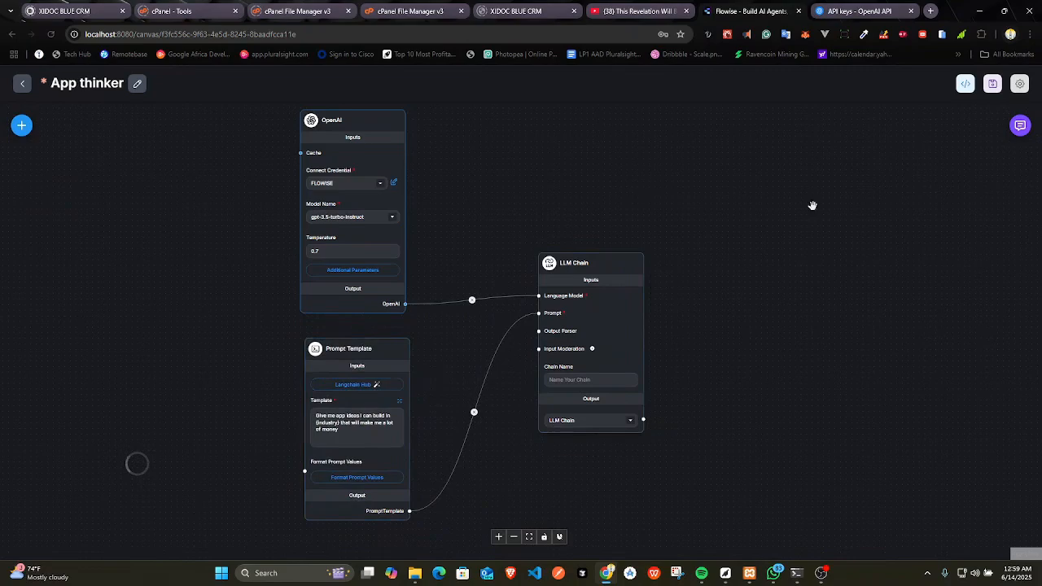
Open the chatflow's test chat and send the industries "tech" and "health" as two separate messages.
{"action": "left_click", "coordinate": [1020, 126]}
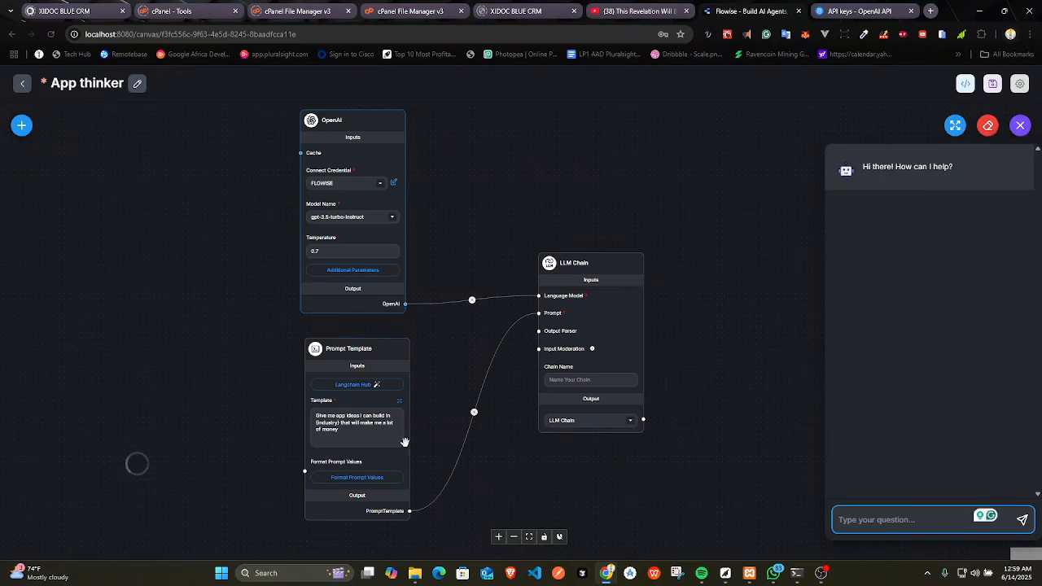
{"action": "mouse_move", "coordinate": [314, 423]}
{"action": "type", "text": "tech"}
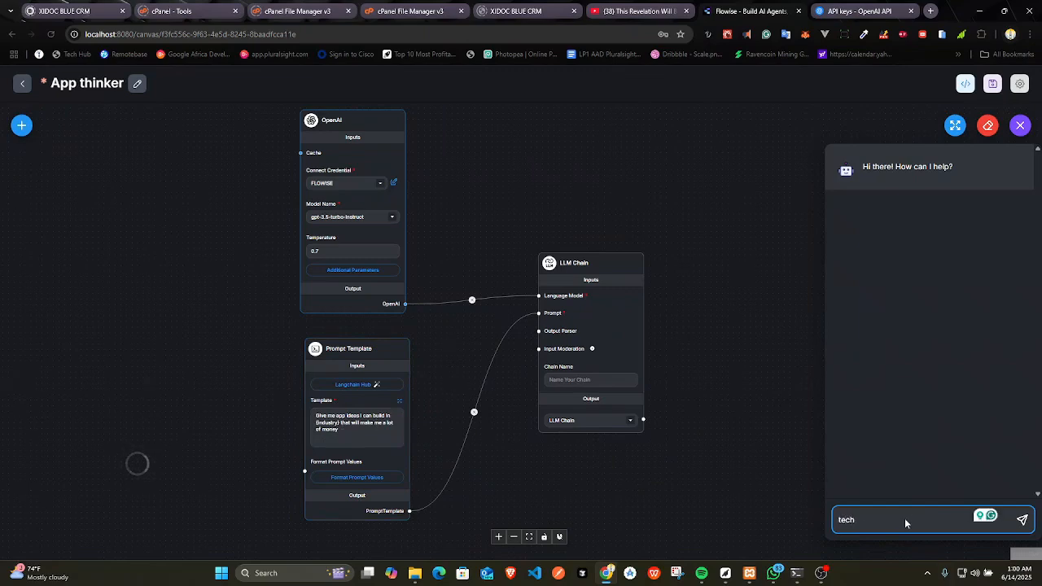
{"action": "key", "text": "Return"}
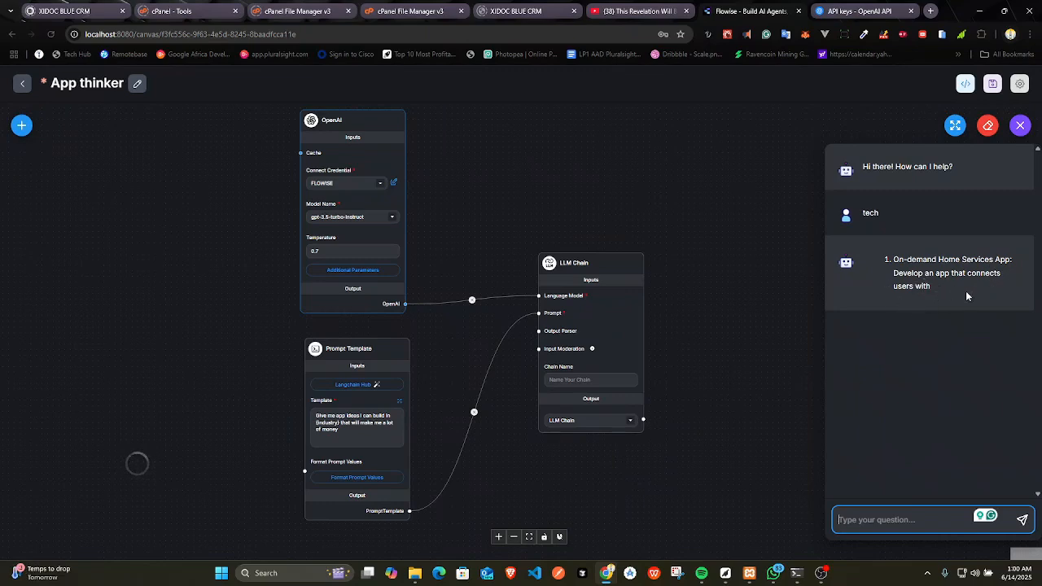
{"action": "mouse_move", "coordinate": [349, 259]}
{"action": "type", "text": "health"}
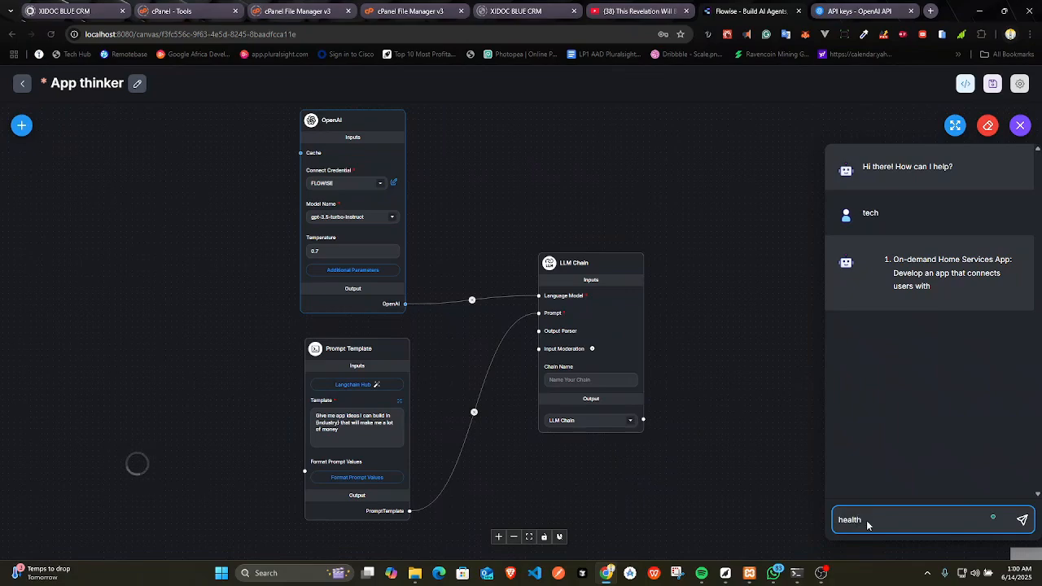
{"action": "key", "text": "Return"}
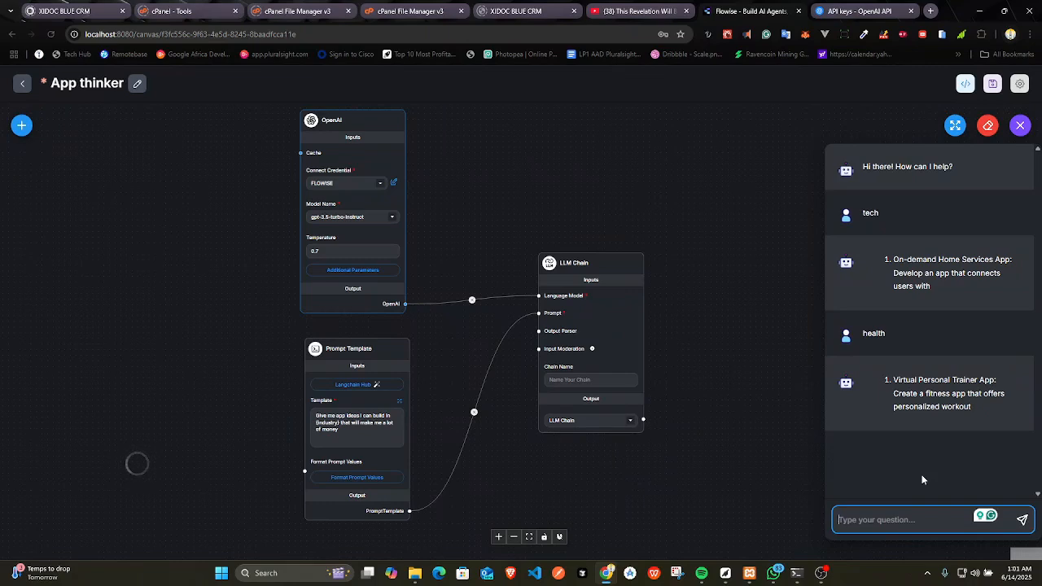
Send "transport" as another industry in the test chat and read the generated app idea.
{"action": "type", "text": "tra"}
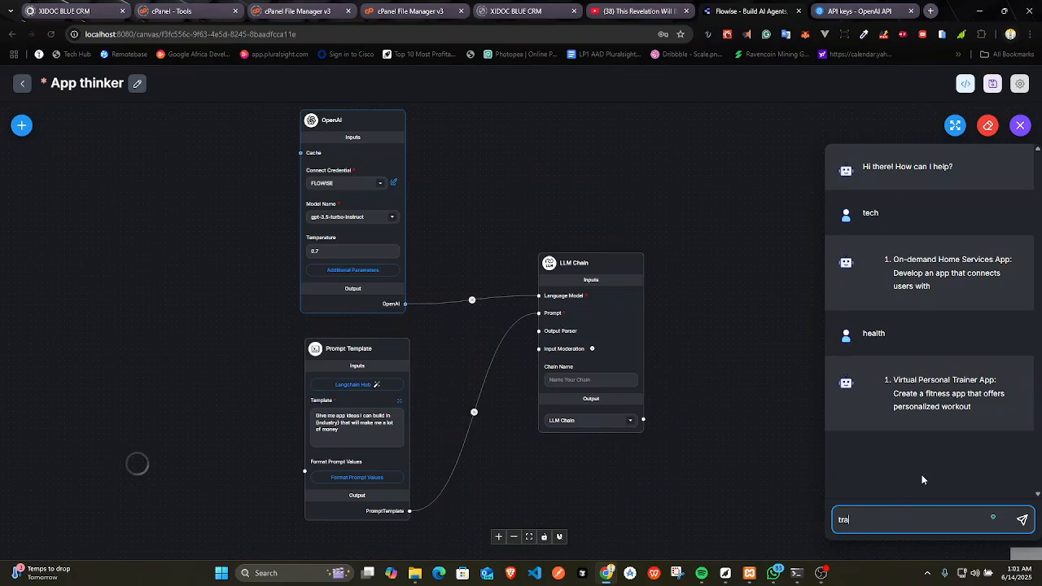
{"action": "type", "text": "nsport"}
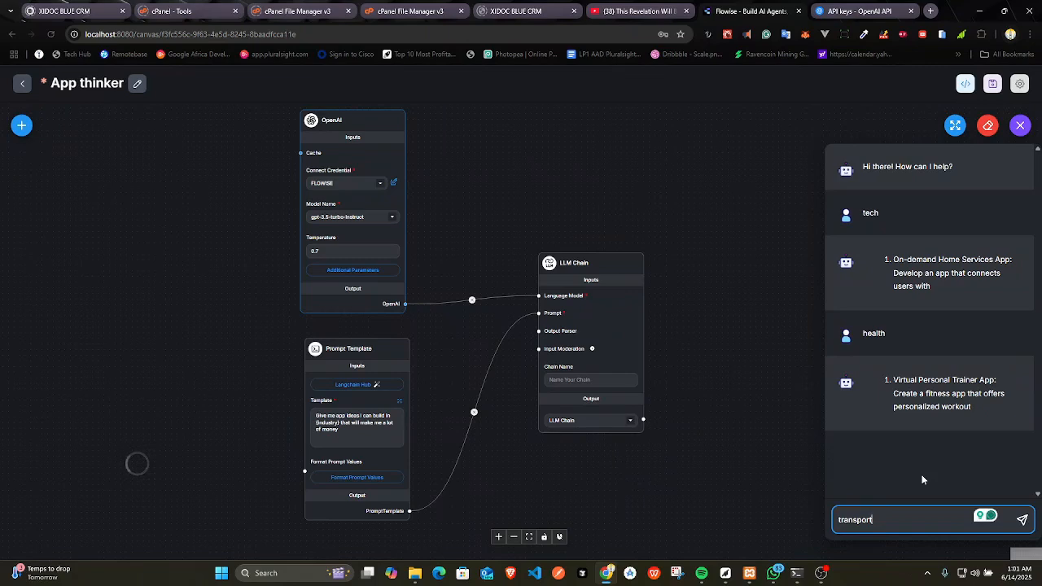
{"action": "key", "text": "Return"}
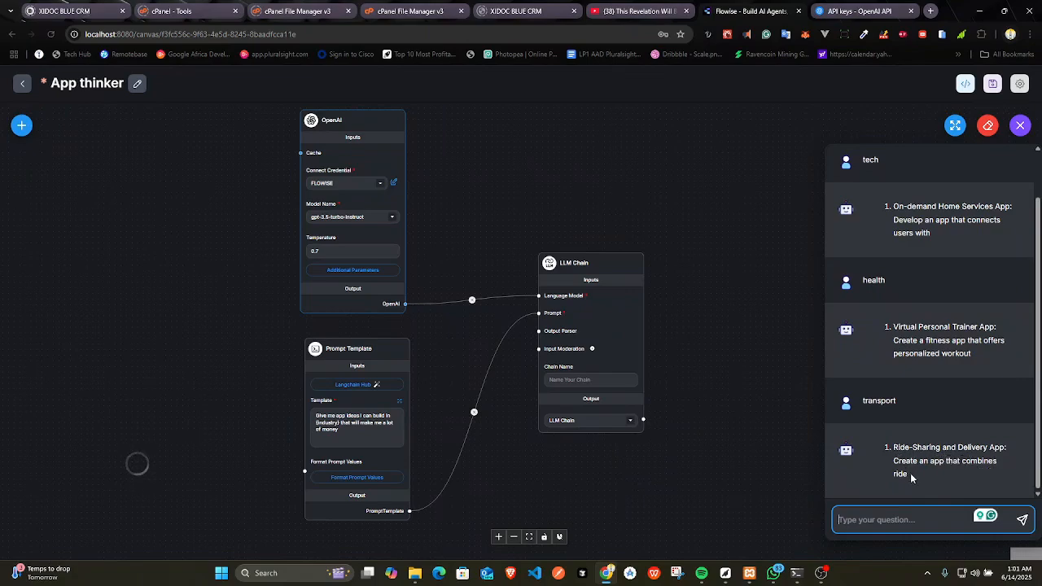
{"action": "left_click_drag", "start_coordinate": [910, 477], "coordinate": [888, 450]}
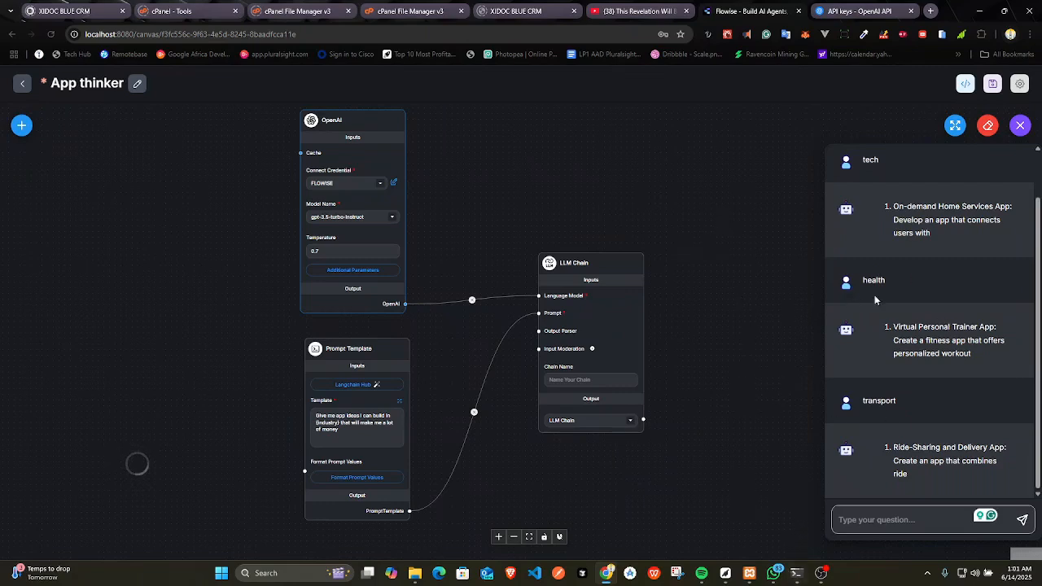
Close the test chat and show the chatflow's Fullpage Html embed code.
{"action": "left_click", "coordinate": [691, 238]}
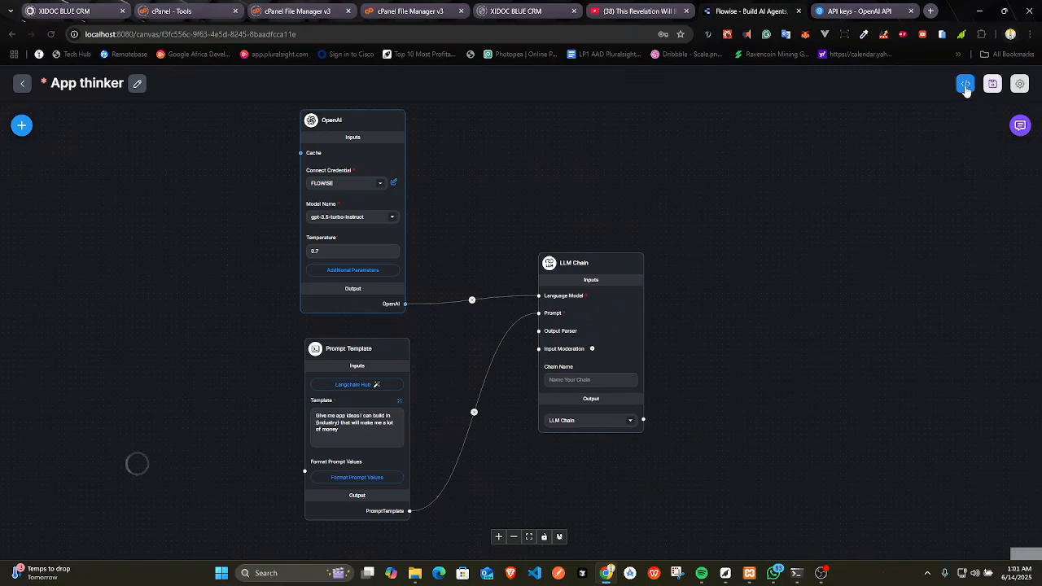
{"action": "left_click", "coordinate": [965, 86]}
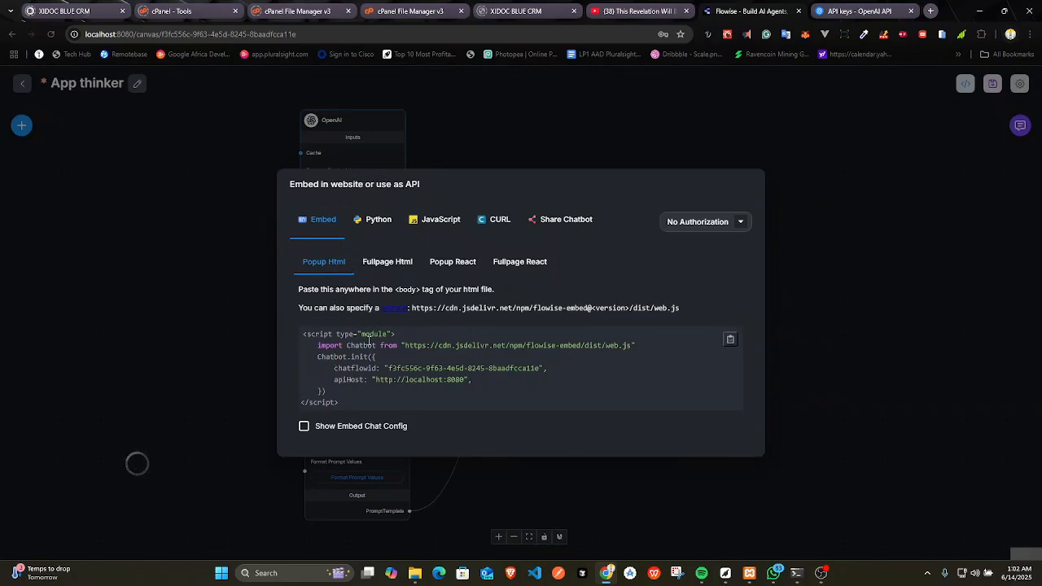
{"action": "left_click", "coordinate": [391, 269]}
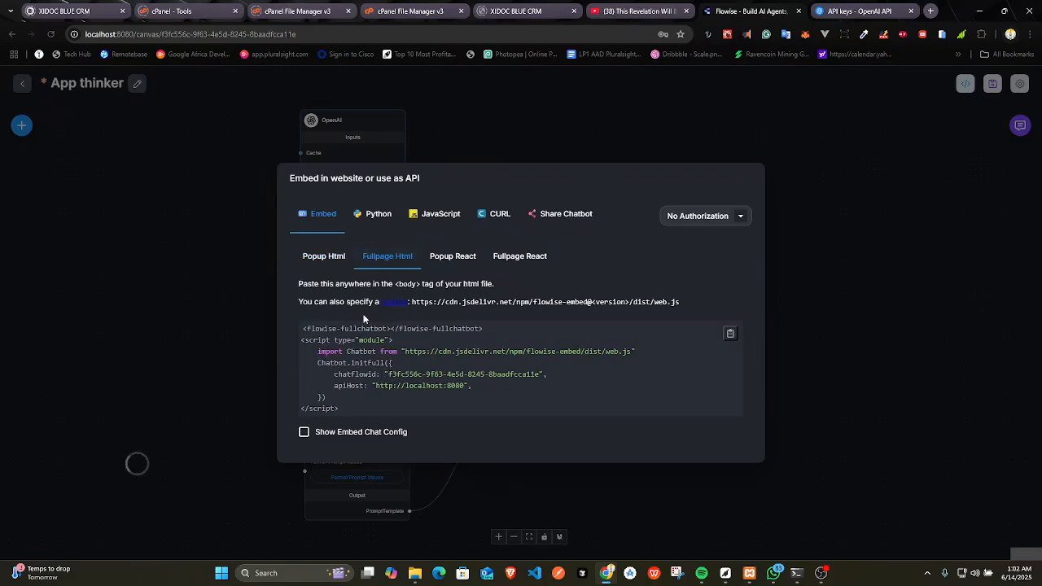
Open ChatGPT at chat.openai.com in a new browser tab.
{"action": "left_click", "coordinate": [931, 10]}
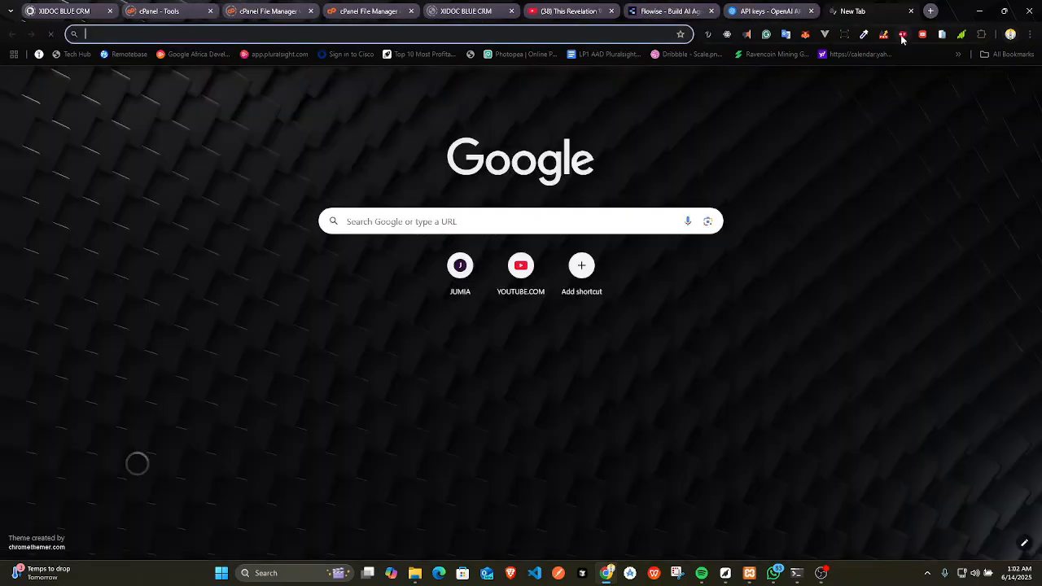
{"action": "type", "text": "chat.openai.com"}
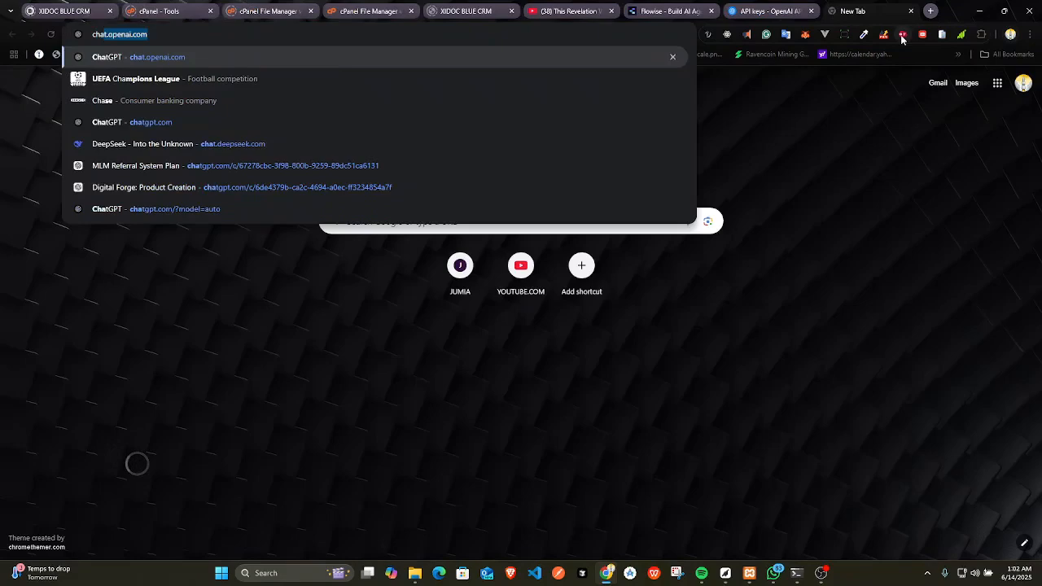
{"action": "key", "text": "Return"}
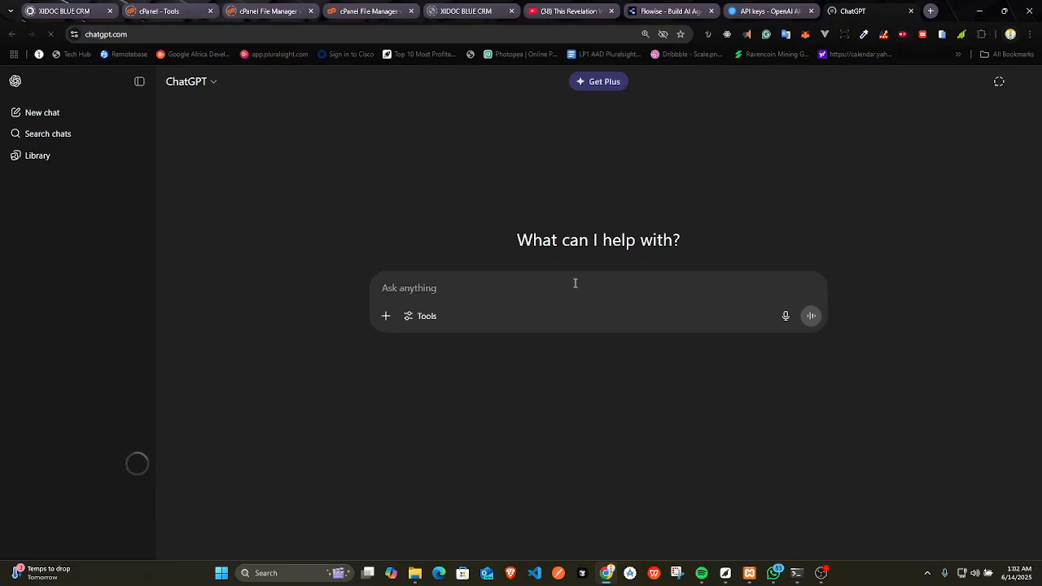
{"action": "type", "text": "build m"}
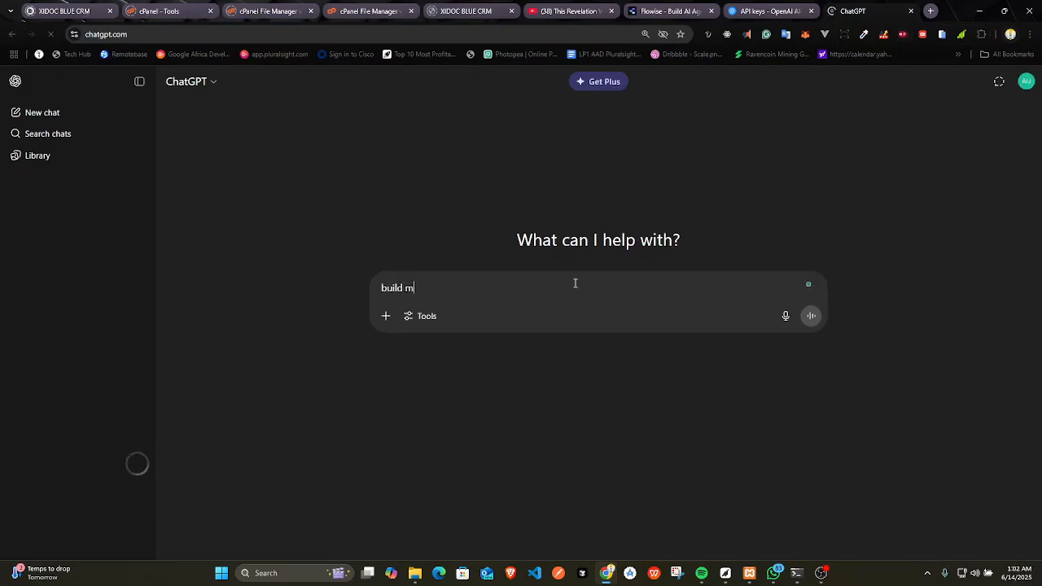
{"action": "type", "text": "e a lan"}
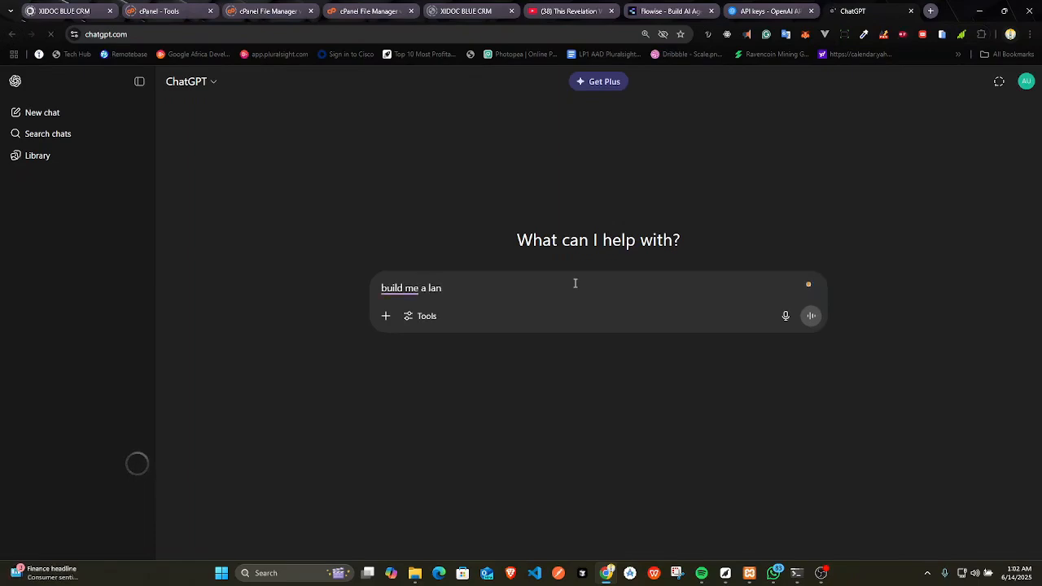
{"action": "type", "text": "ding page "}
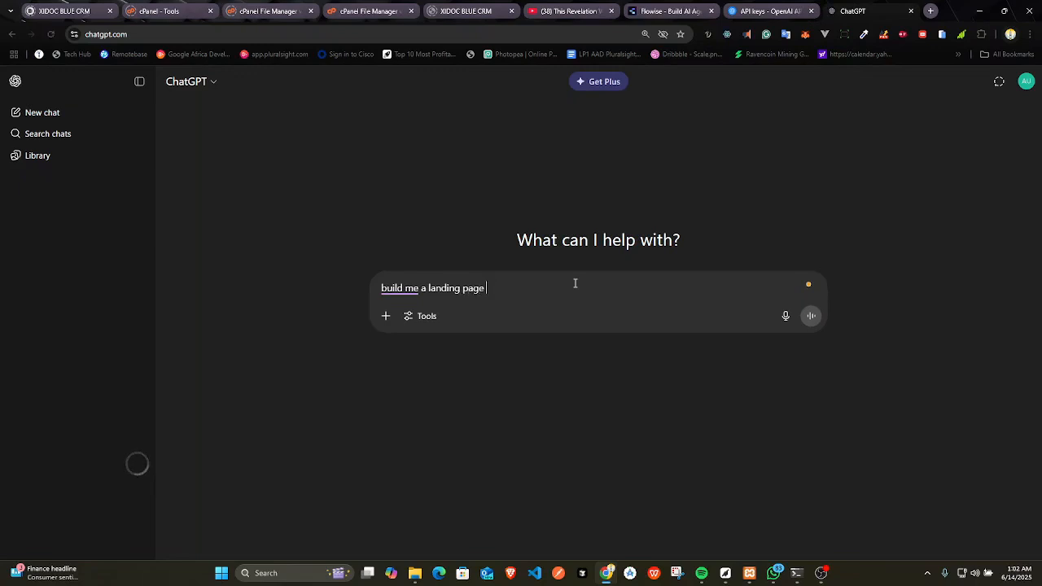
{"action": "type", "text": "for a"}
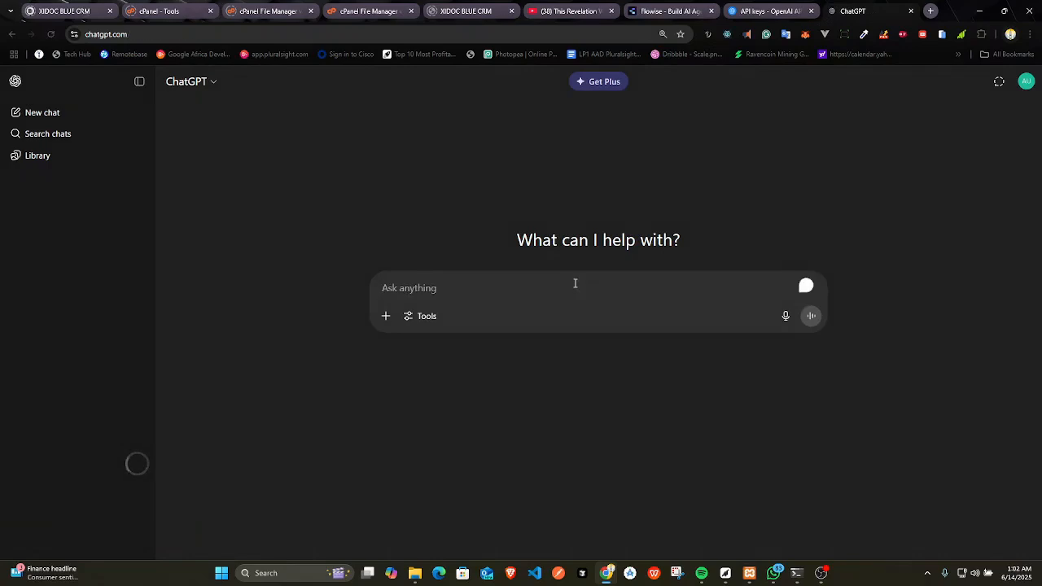
Write the ChatGPT prompt "build me a landing page for a ai app idea brainstormmer".
{"action": "type", "text": "b"}
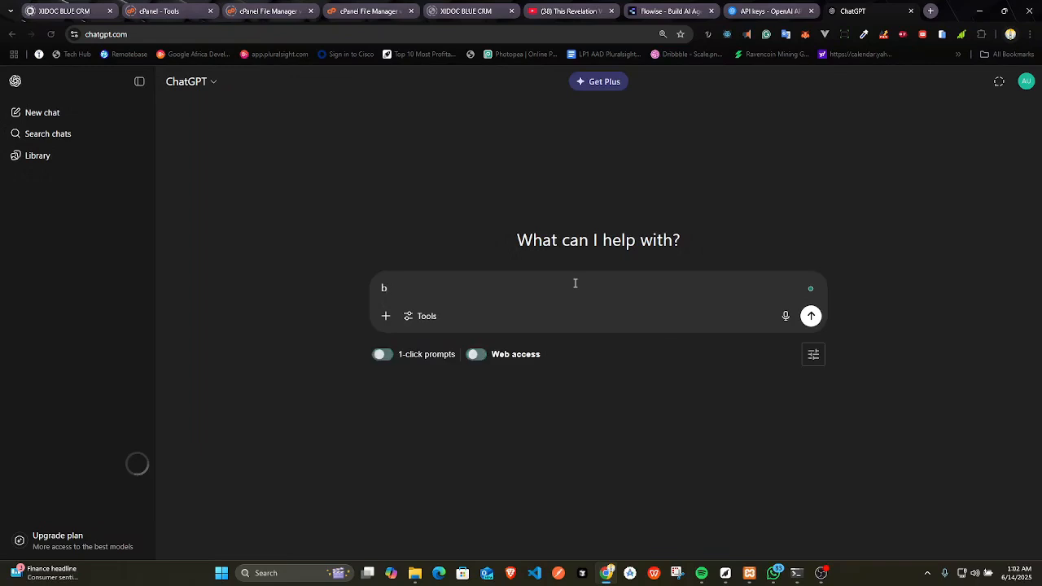
{"action": "type", "text": "uild m"}
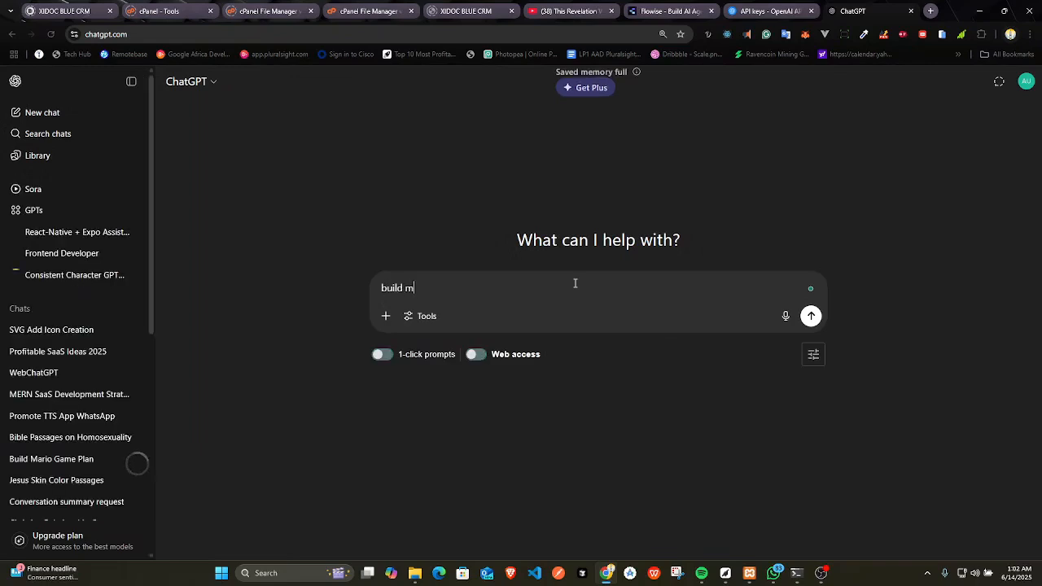
{"action": "type", "text": "e a "}
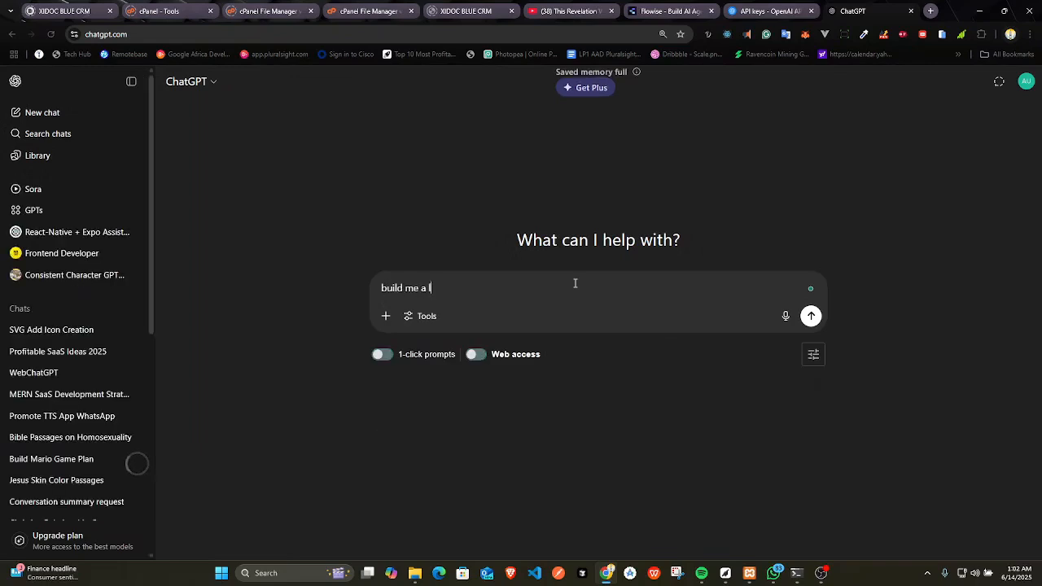
{"action": "type", "text": "landing page for a"}
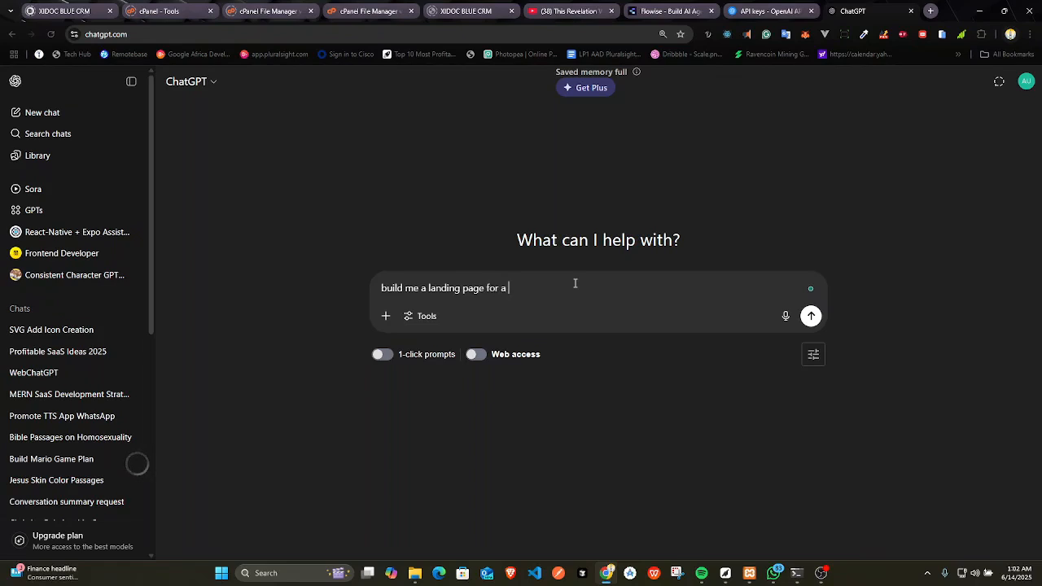
{"action": "type", "text": " fi"}
{"action": "key", "text": "BackSpace"}
{"action": "type", "text": "ai ide"}
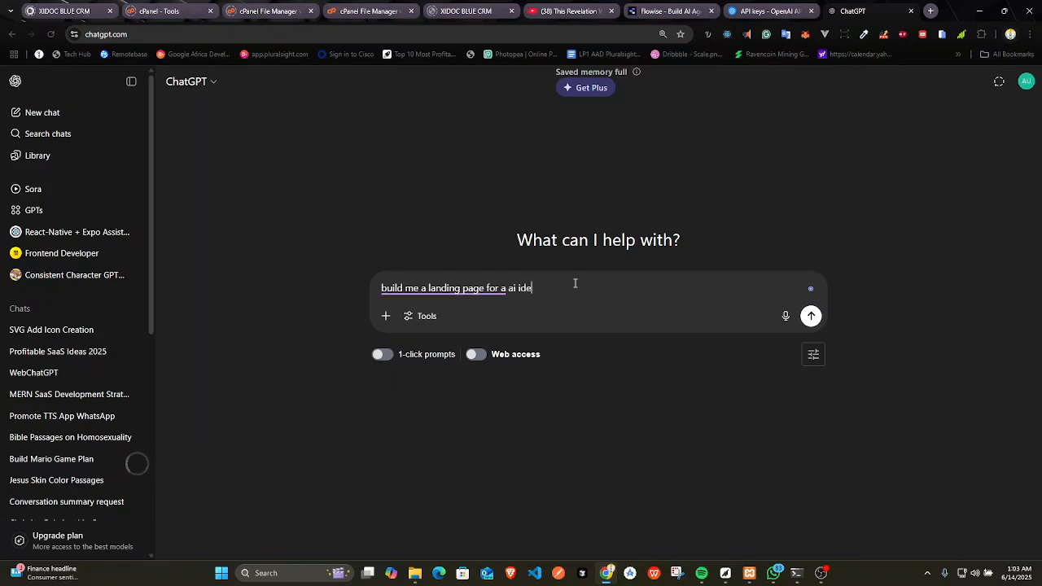
{"action": "type", "text": "a"}
{"action": "key", "text": "BackSpace"}
{"action": "key", "text": "BackSpace"}
{"action": "key", "text": "BackSpace"}
{"action": "type", "text": "pp "}
{"action": "type", "text": "brainstormmer"}
{"action": "left_click", "coordinate": [535, 289]}
{"action": "type", "text": "idea"}
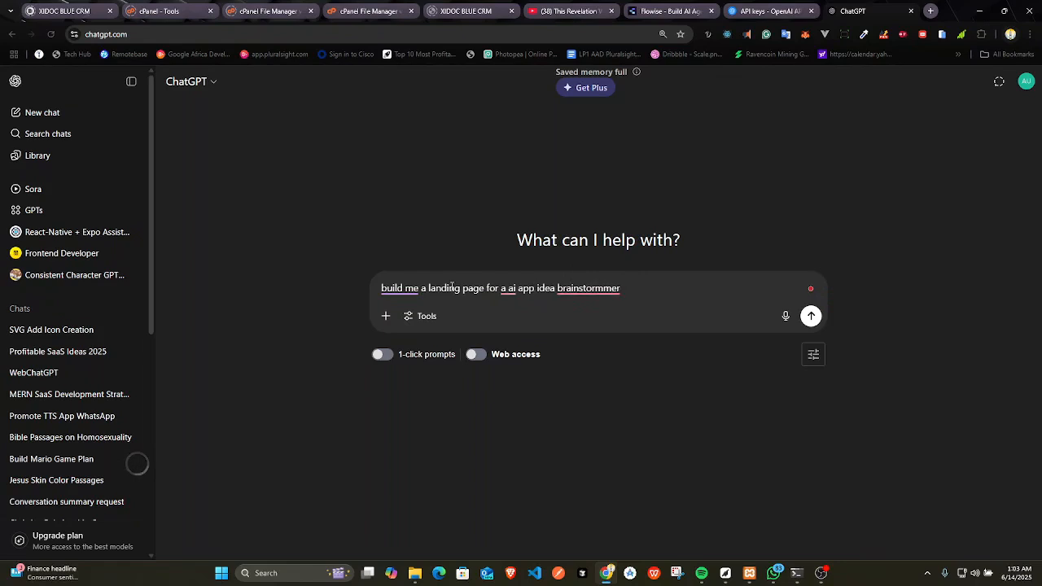
Insert "HTML" before "landing page" in the prompt and send it.
{"action": "left_click", "coordinate": [425, 289]}
{"action": "type", "text": "H"}
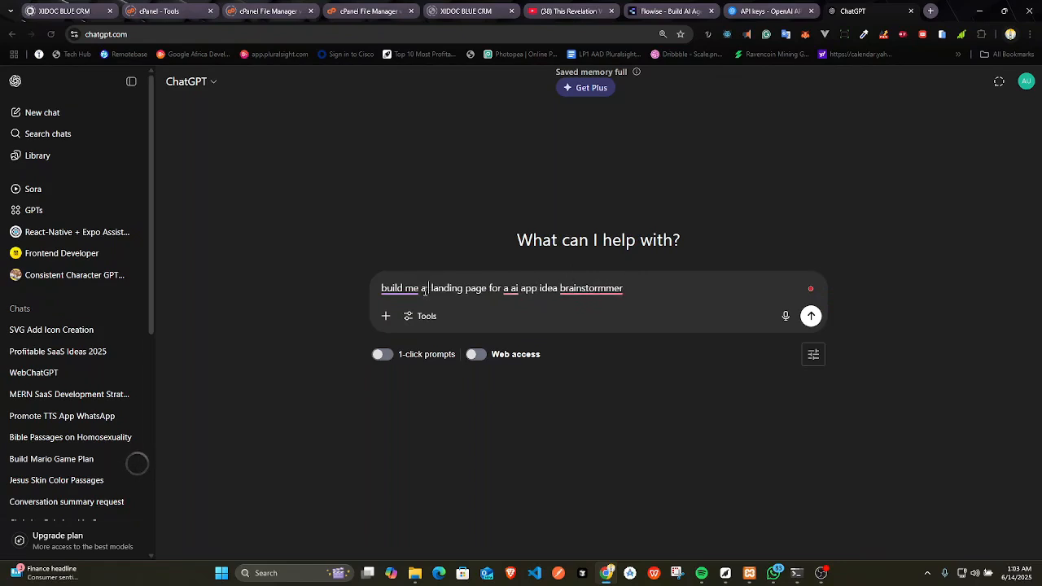
{"action": "type", "text": "TML"}
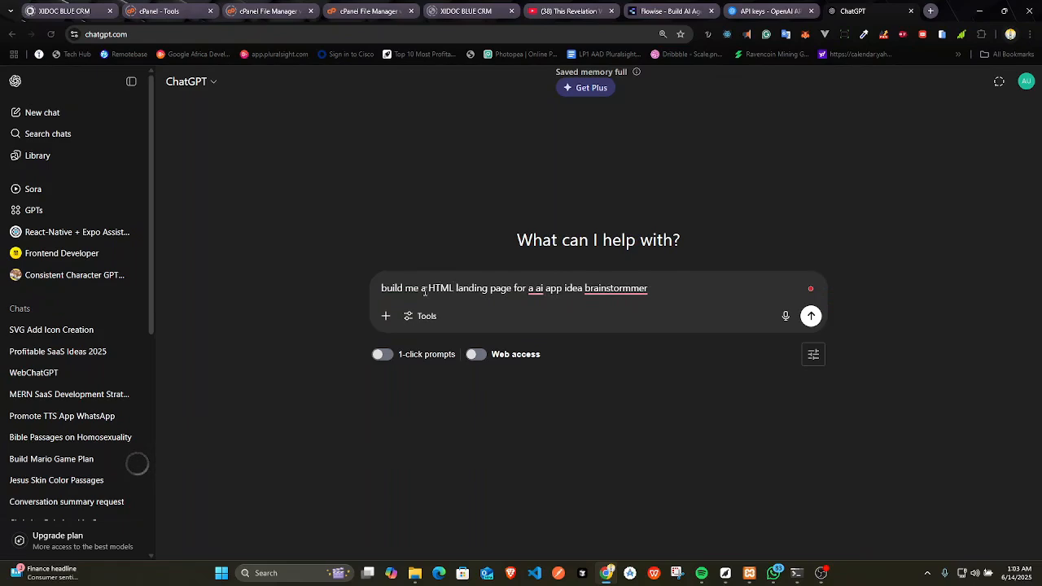
{"action": "key", "text": "Return"}
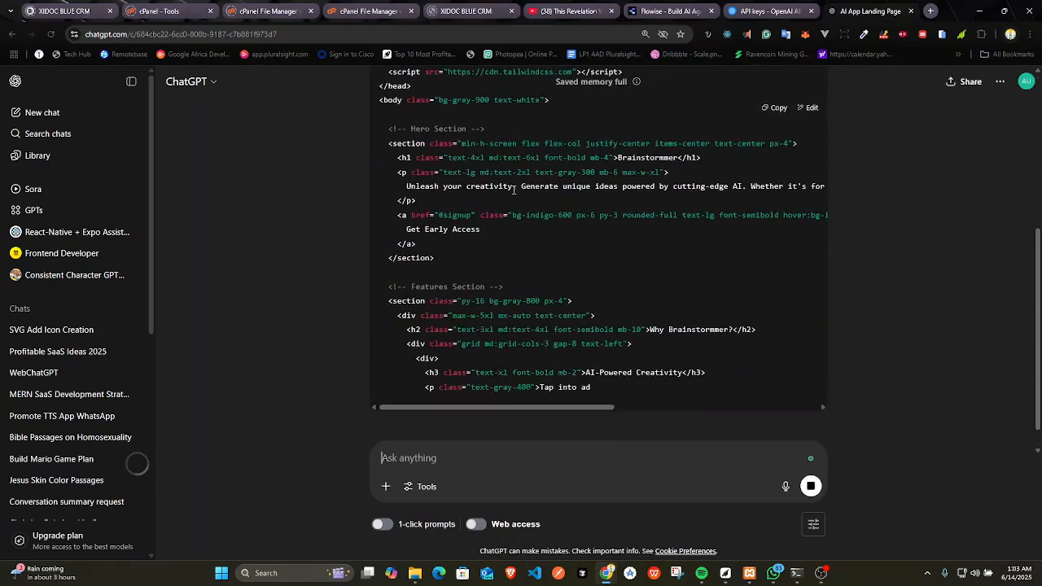
Look over the generated landing page code and its feature list, and open a new Visual Studio Code window.
{"action": "scroll", "coordinate": [513, 188], "scroll_direction": "up", "scroll_amount": 4}
{"action": "scroll", "coordinate": [514, 189], "scroll_direction": "down", "scroll_amount": 3}
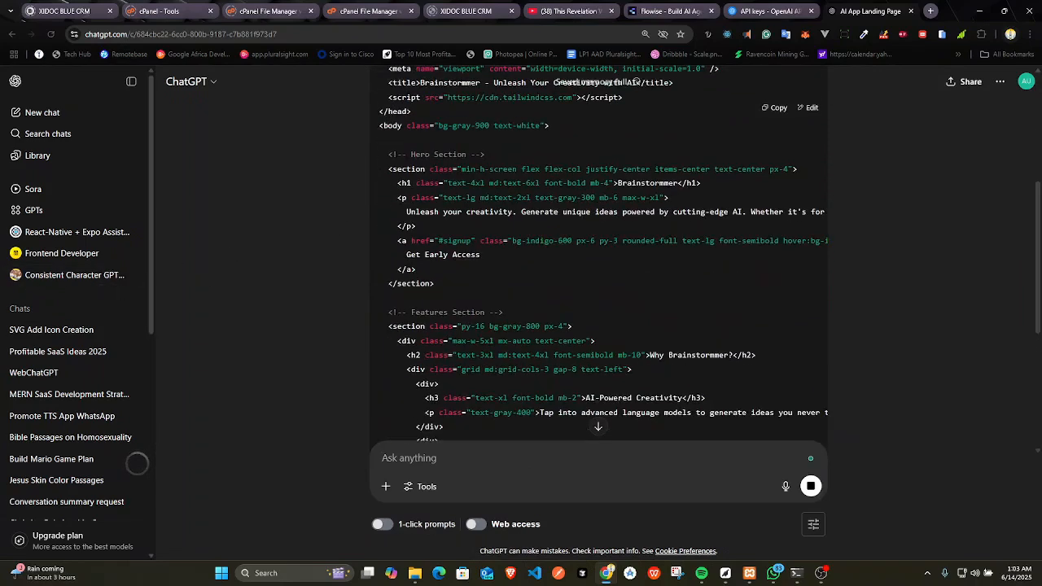
{"action": "key", "text": "alt+Tab"}
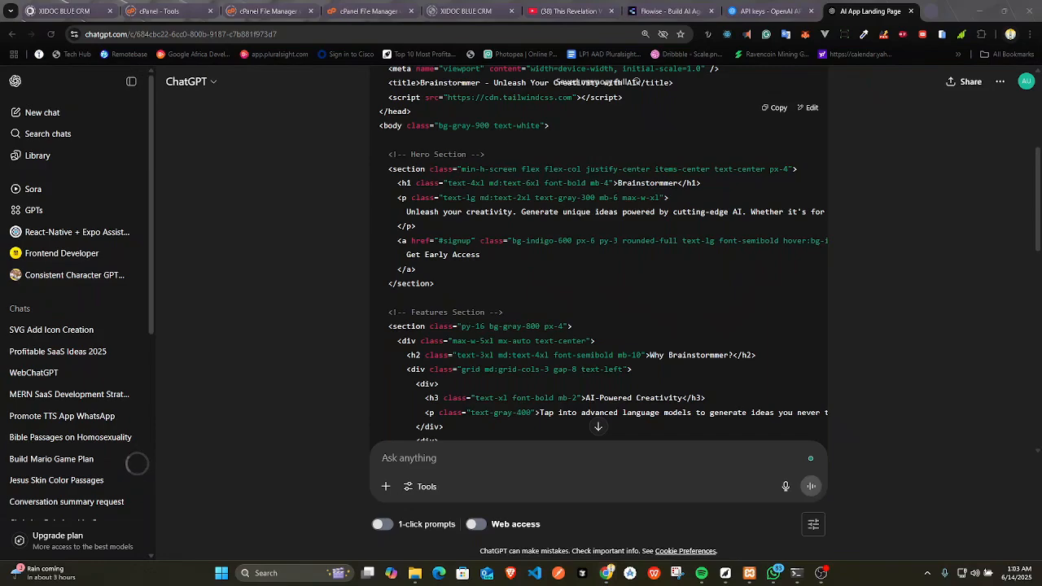
{"action": "scroll", "coordinate": [438, 285], "scroll_direction": "down", "scroll_amount": 10}
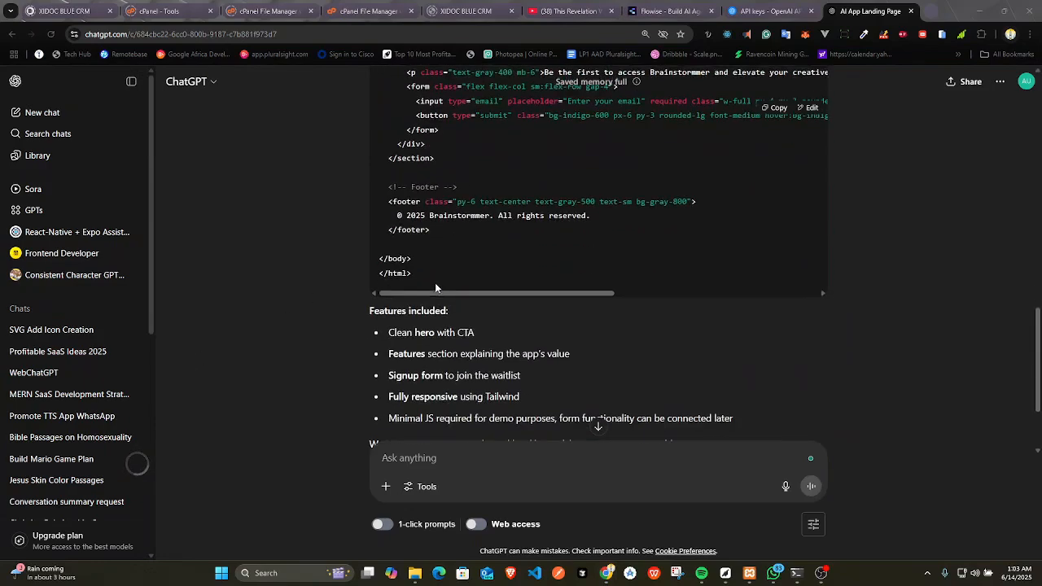
{"action": "scroll", "coordinate": [435, 287], "scroll_direction": "down", "scroll_amount": 2}
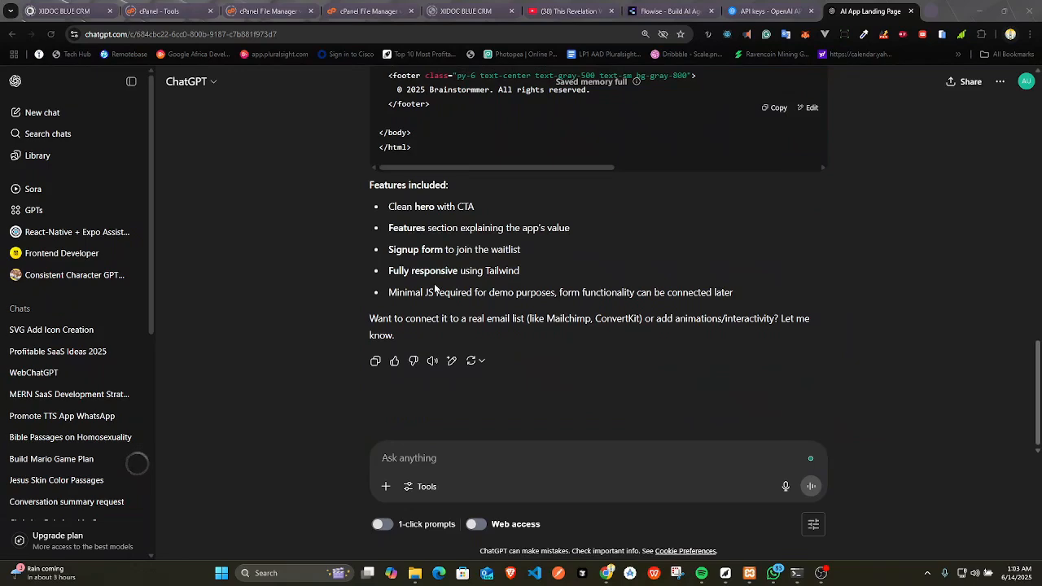
{"action": "scroll", "coordinate": [434, 289], "scroll_direction": "up", "scroll_amount": 2}
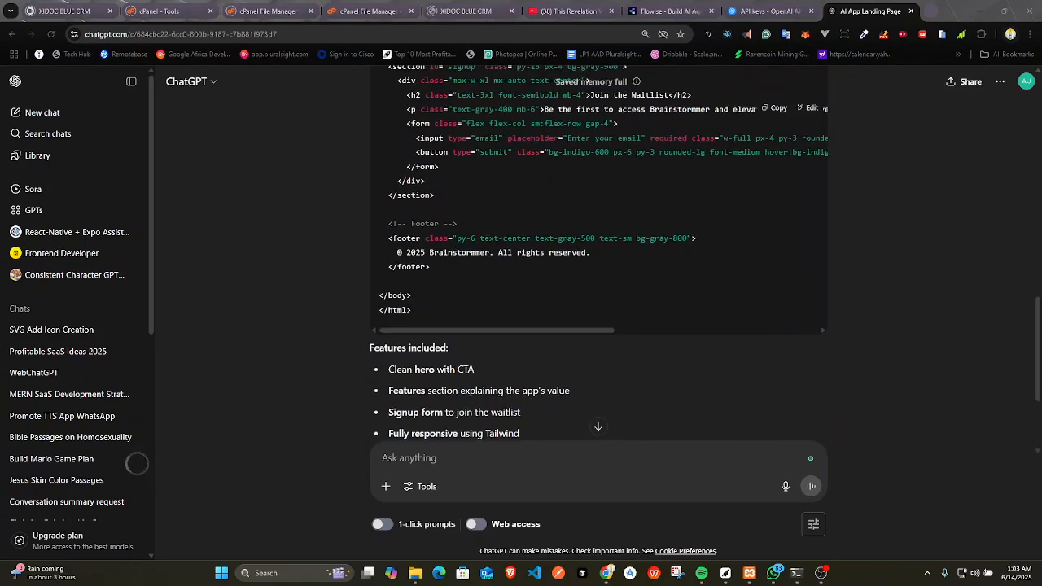
{"action": "right_click", "coordinate": [535, 574]}
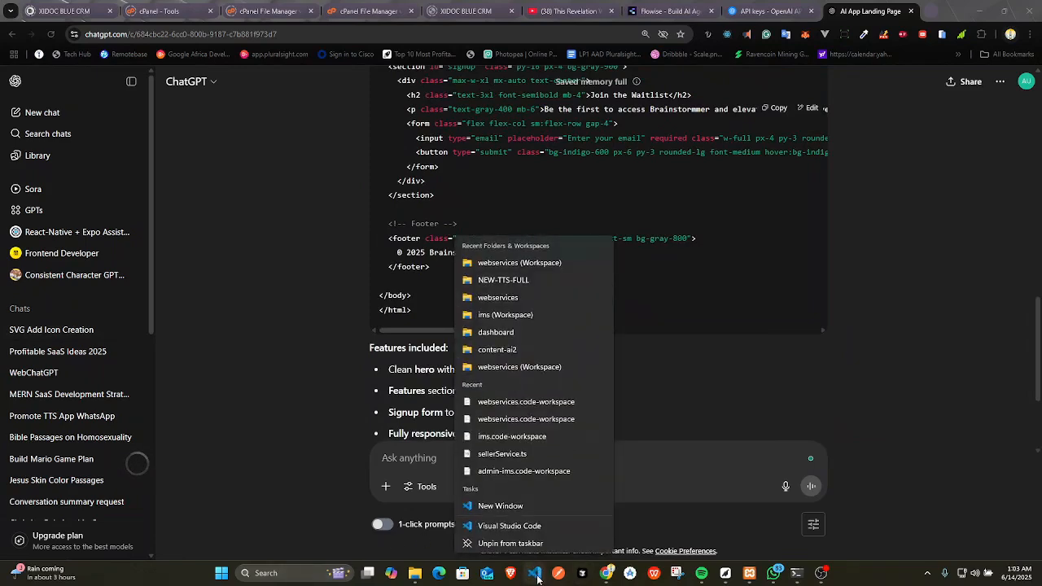
{"action": "left_click", "coordinate": [493, 506]}
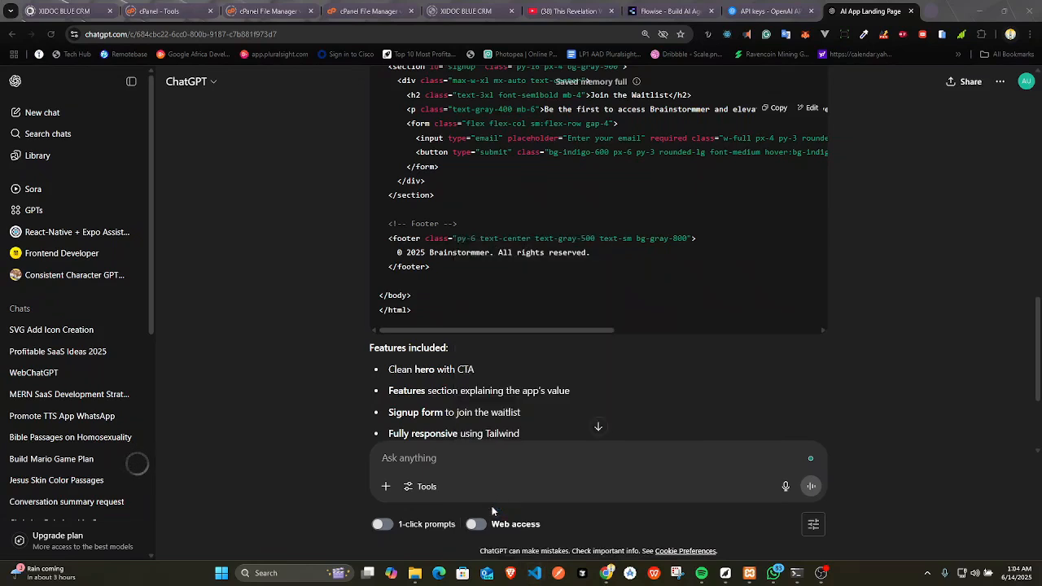
Copy the full HTML code of the generated Brainstormmer landing page from the ChatGPT answer.
{"action": "scroll", "coordinate": [647, 331], "scroll_direction": "up", "scroll_amount": 1}
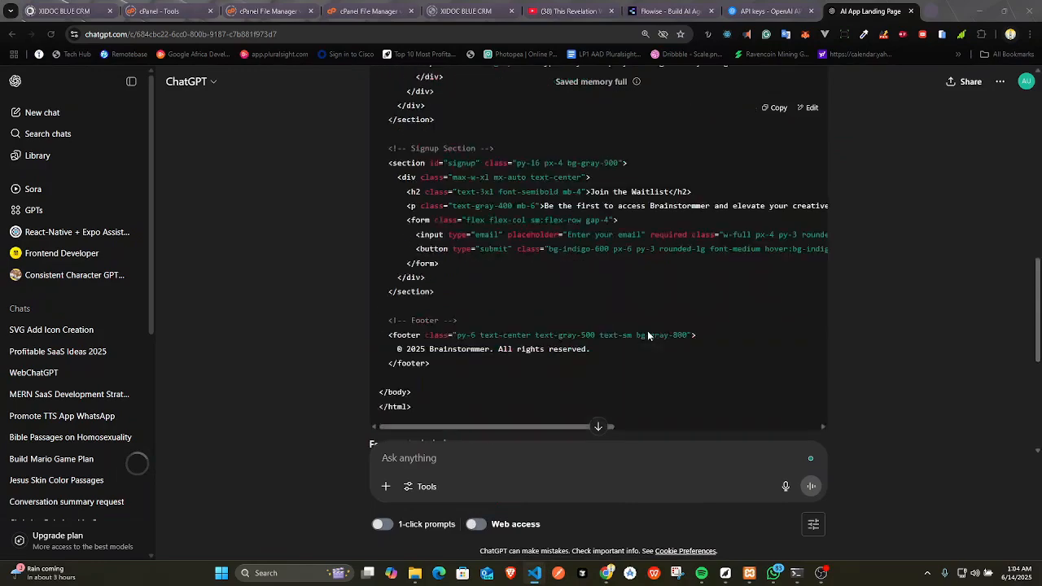
{"action": "scroll", "coordinate": [647, 330], "scroll_direction": "up", "scroll_amount": 15}
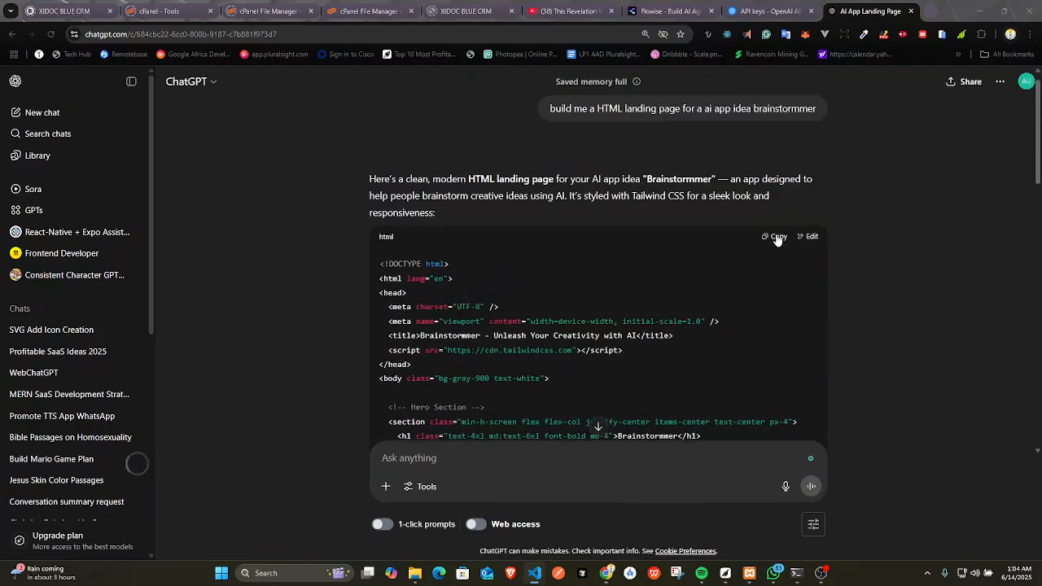
{"action": "left_click", "coordinate": [775, 236]}
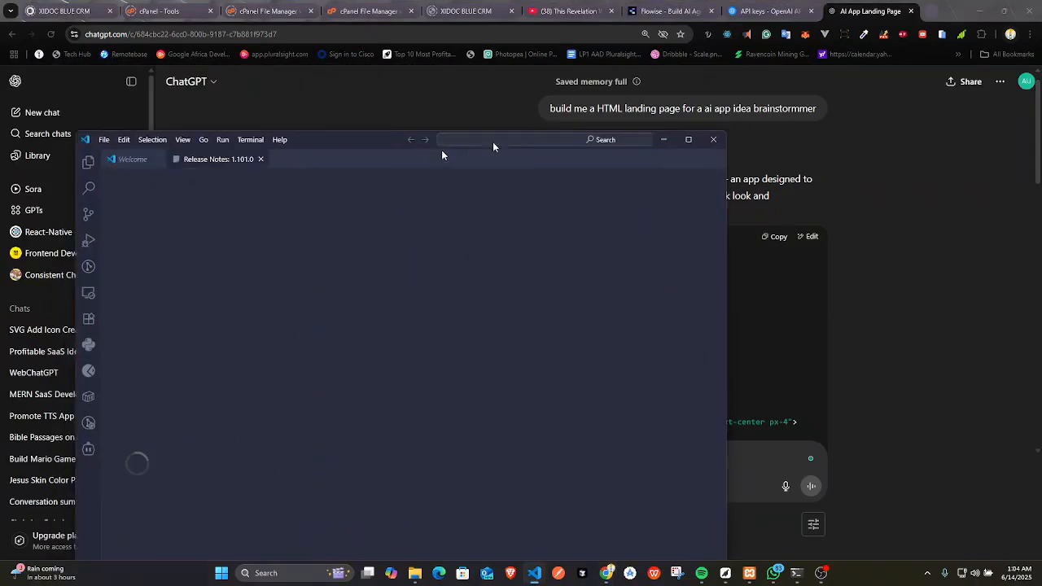
Maximize the new Visual Studio Code window and start opening a folder, browsing to Documents > development.
{"action": "left_click_drag", "start_coordinate": [493, 141], "coordinate": [610, 5]}
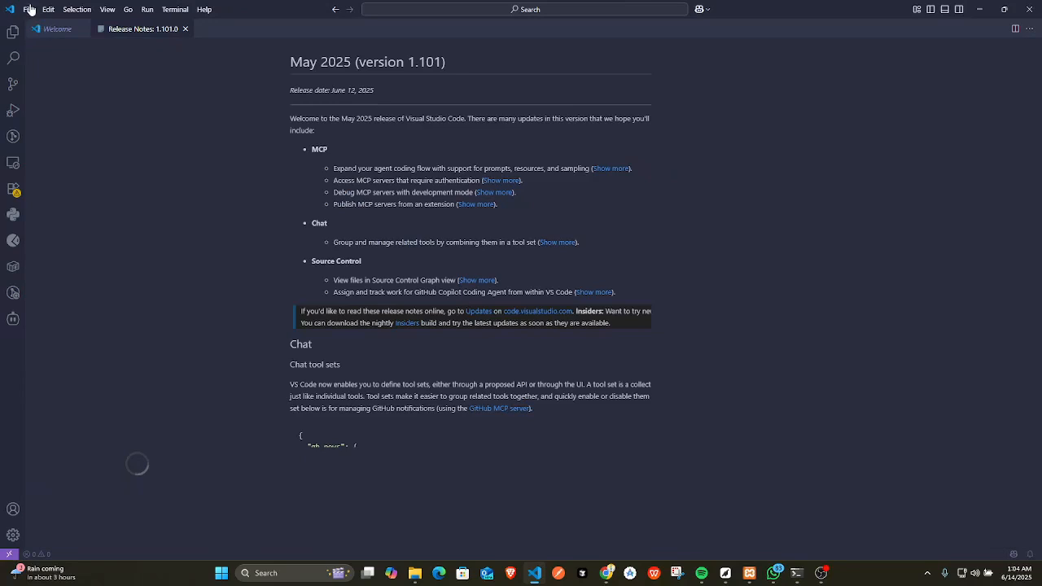
{"action": "left_click", "coordinate": [28, 11]}
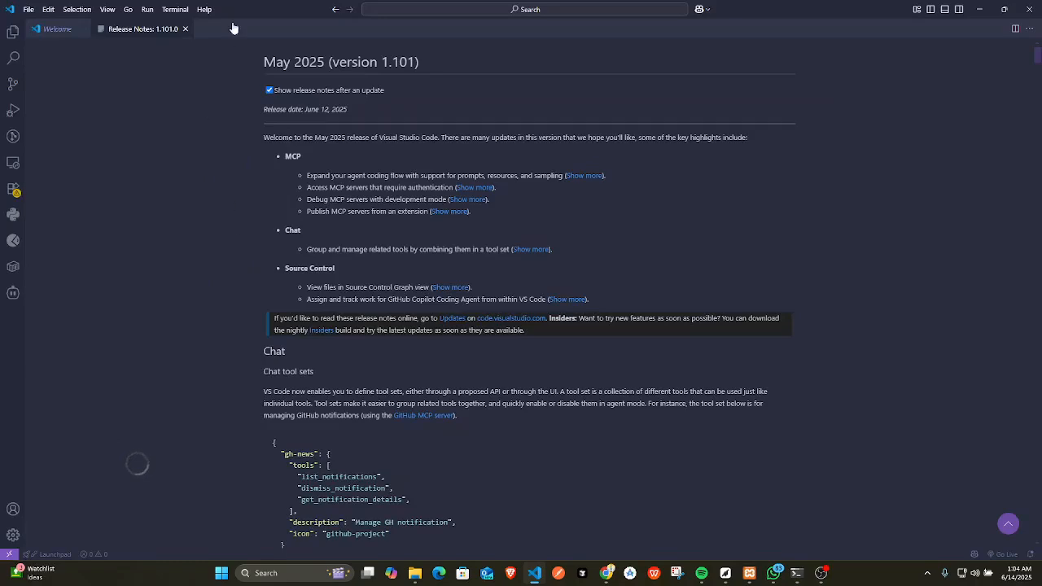
{"action": "left_click", "coordinate": [29, 10]}
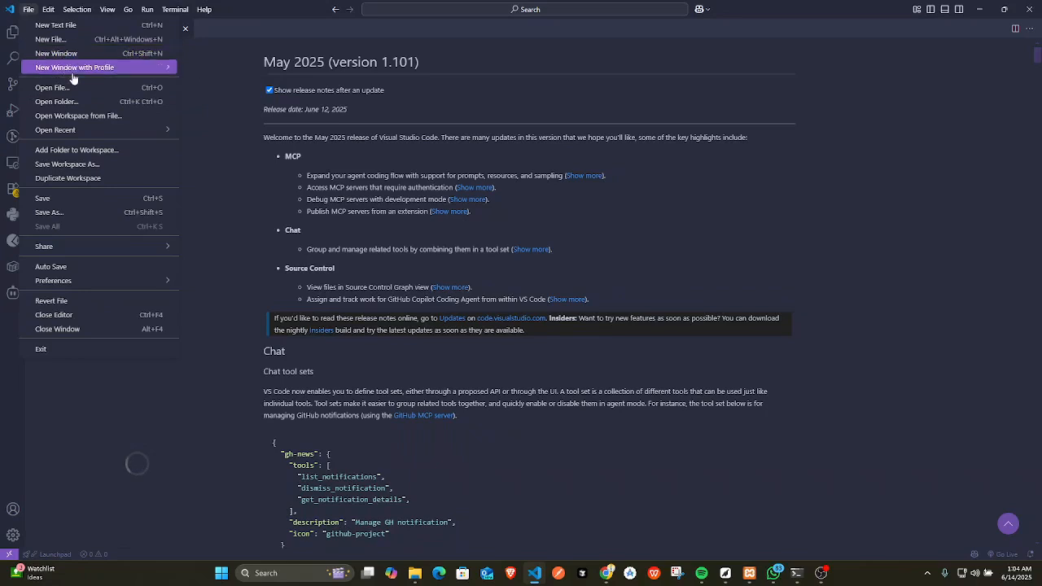
{"action": "left_click", "coordinate": [76, 101]}
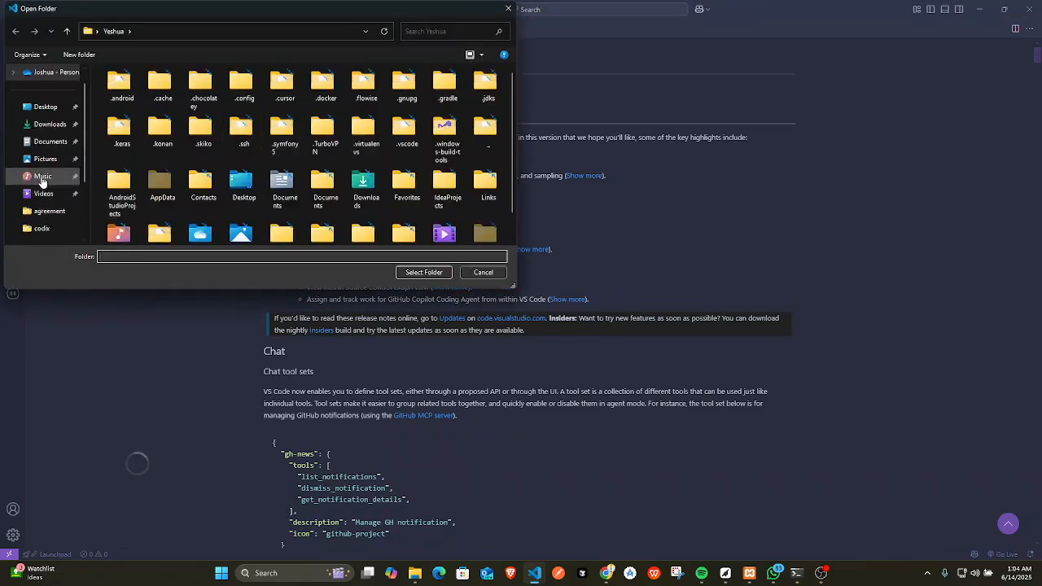
{"action": "left_click", "coordinate": [50, 142]}
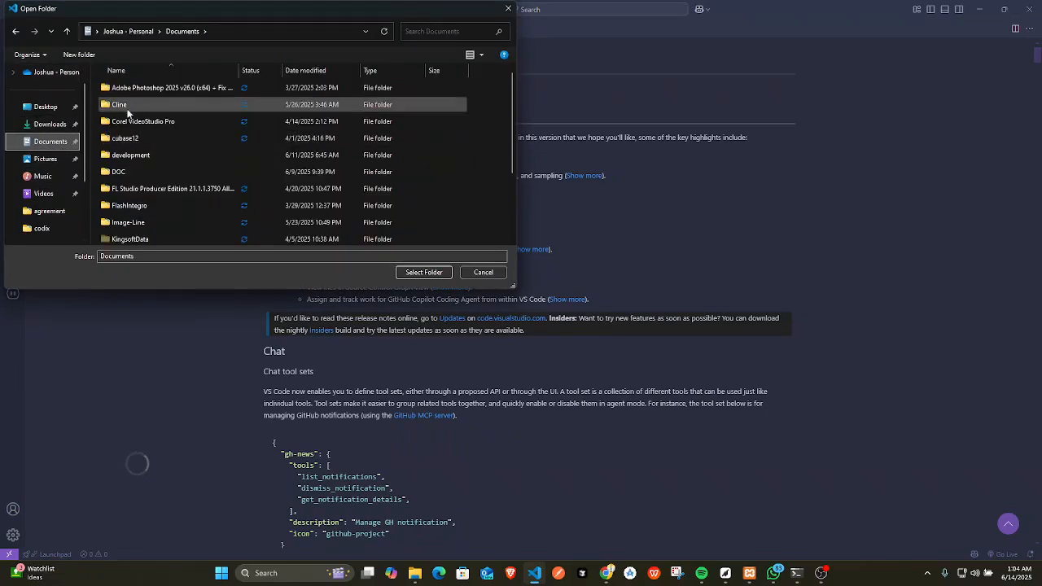
{"action": "left_click", "coordinate": [129, 156]}
{"action": "double_click", "coordinate": [130, 158]}
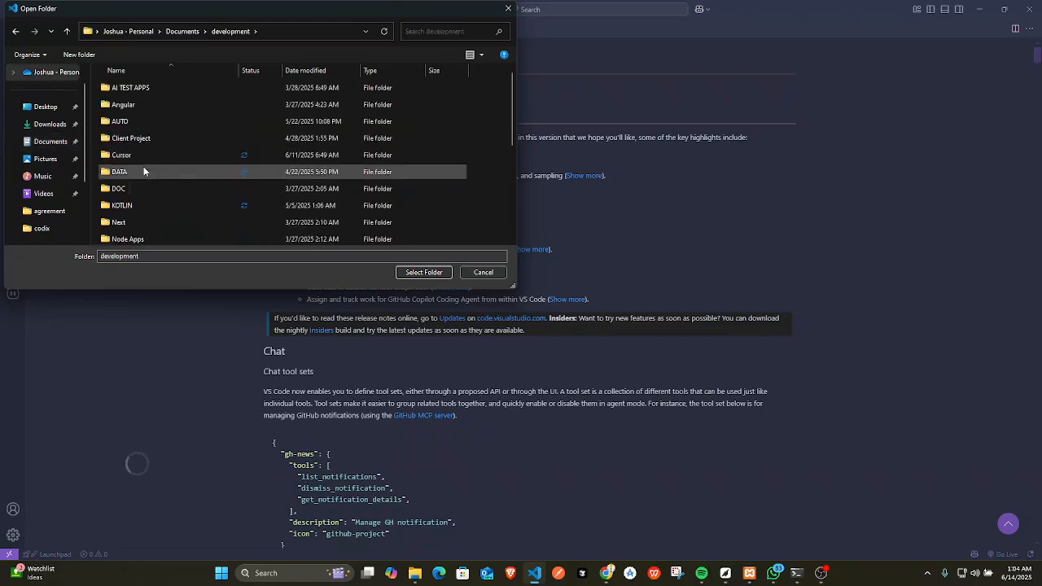
Open the "tutorial" folder inside REACT as the workspace and trust its authors.
{"action": "scroll", "coordinate": [158, 189], "scroll_direction": "down", "scroll_amount": 3}
{"action": "scroll", "coordinate": [158, 189], "scroll_direction": "down", "scroll_amount": 2}
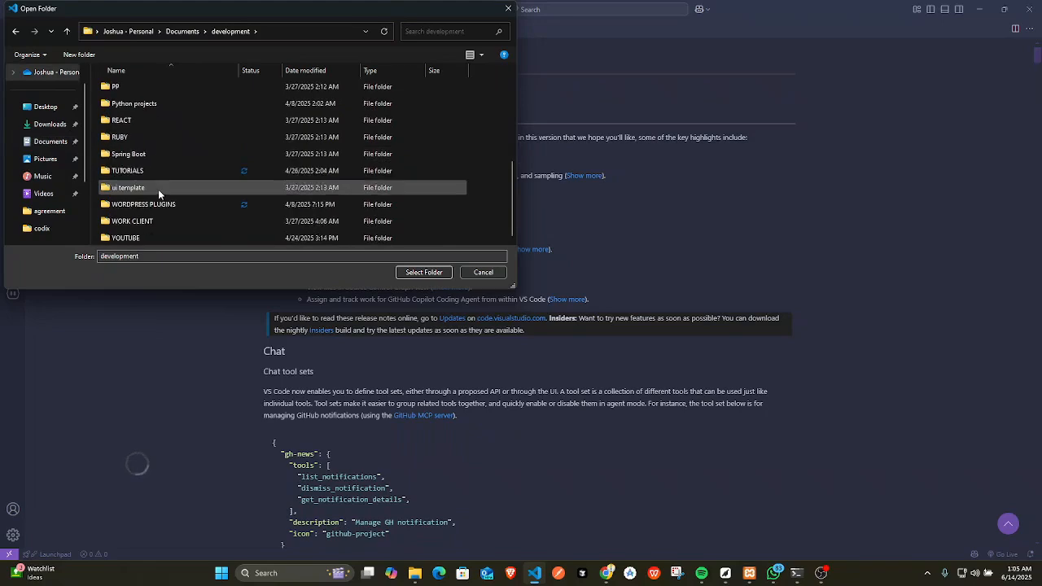
{"action": "scroll", "coordinate": [153, 180], "scroll_direction": "up", "scroll_amount": 5}
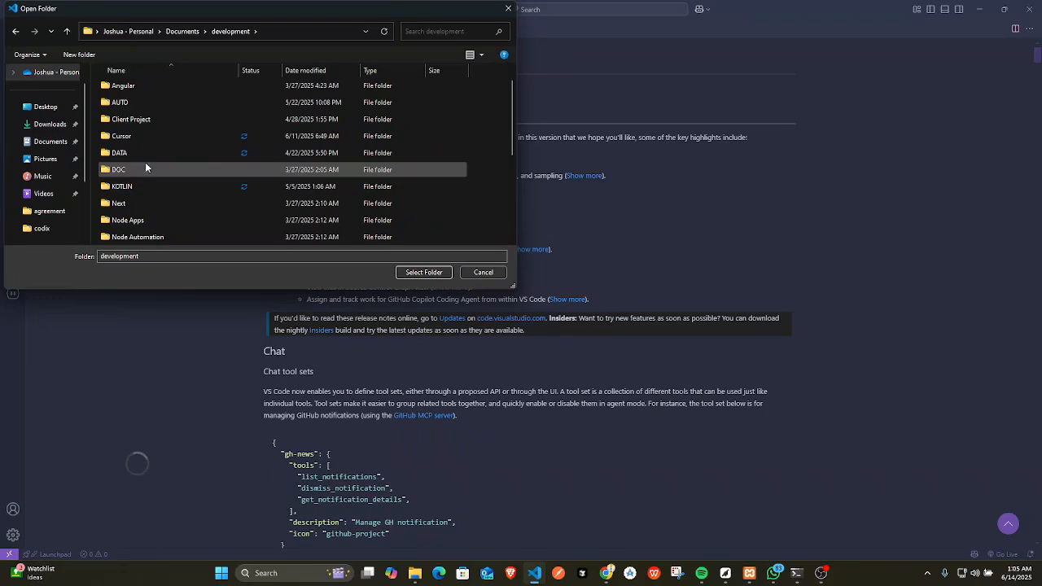
{"action": "scroll", "coordinate": [145, 204], "scroll_direction": "down", "scroll_amount": 1}
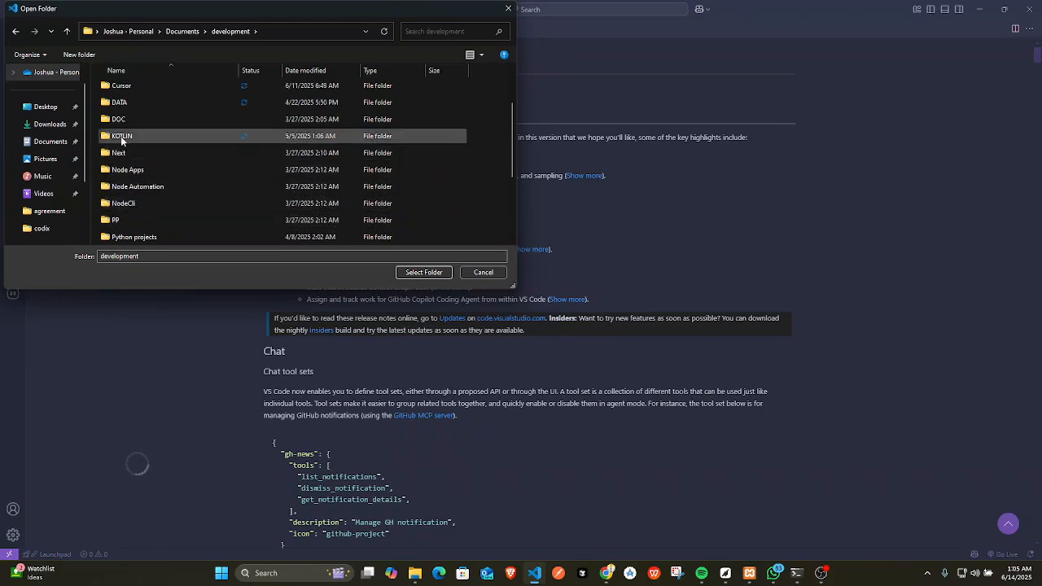
{"action": "scroll", "coordinate": [123, 168], "scroll_direction": "down", "scroll_amount": 2}
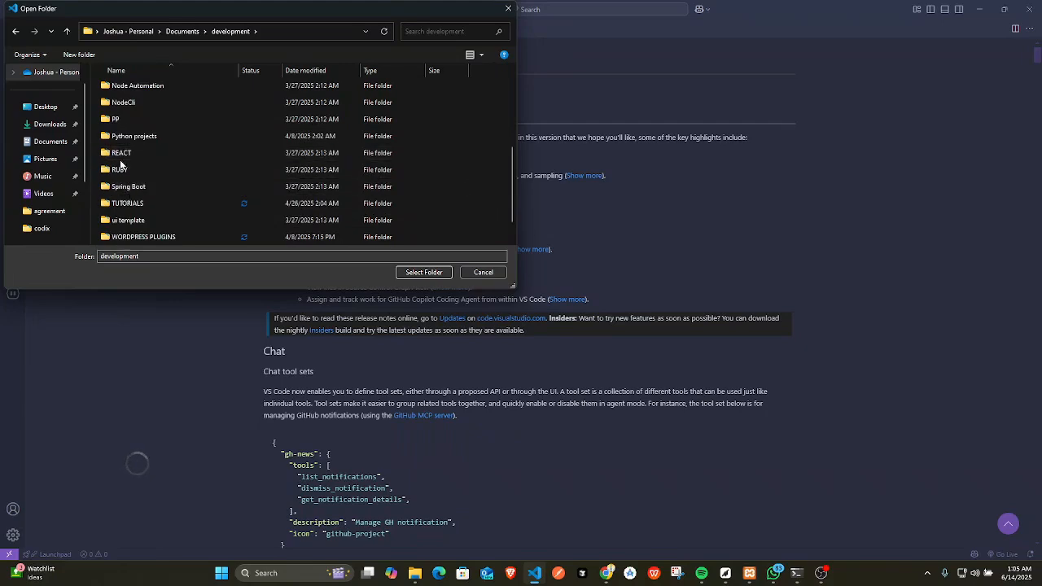
{"action": "double_click", "coordinate": [121, 155]}
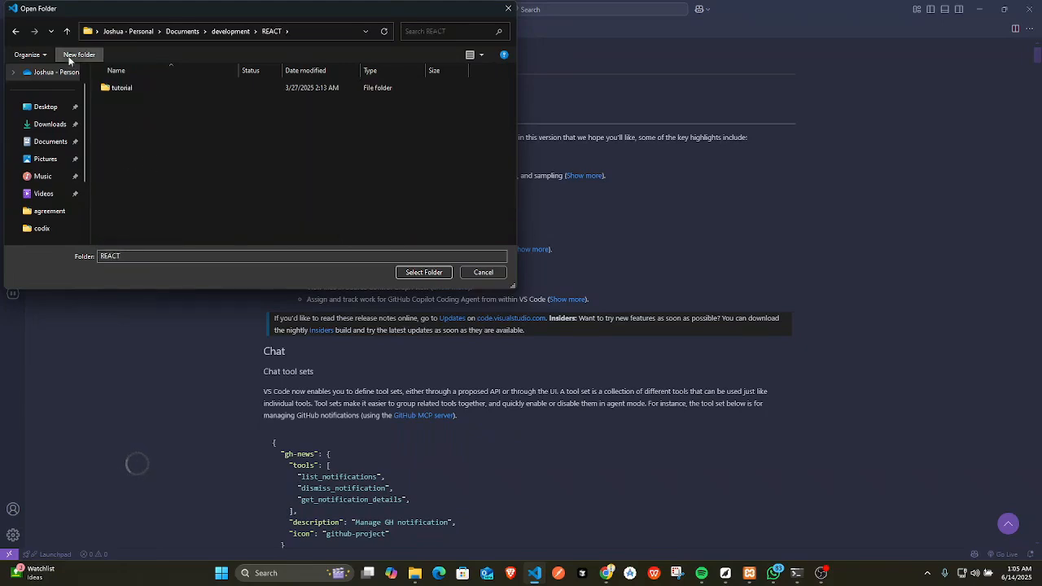
{"action": "double_click", "coordinate": [114, 90]}
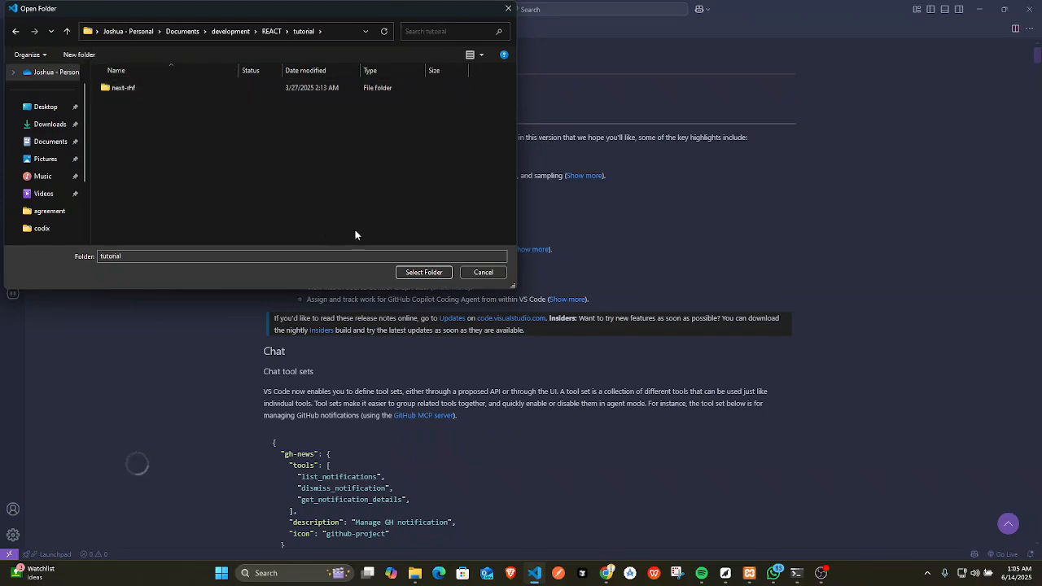
{"action": "left_click", "coordinate": [429, 272]}
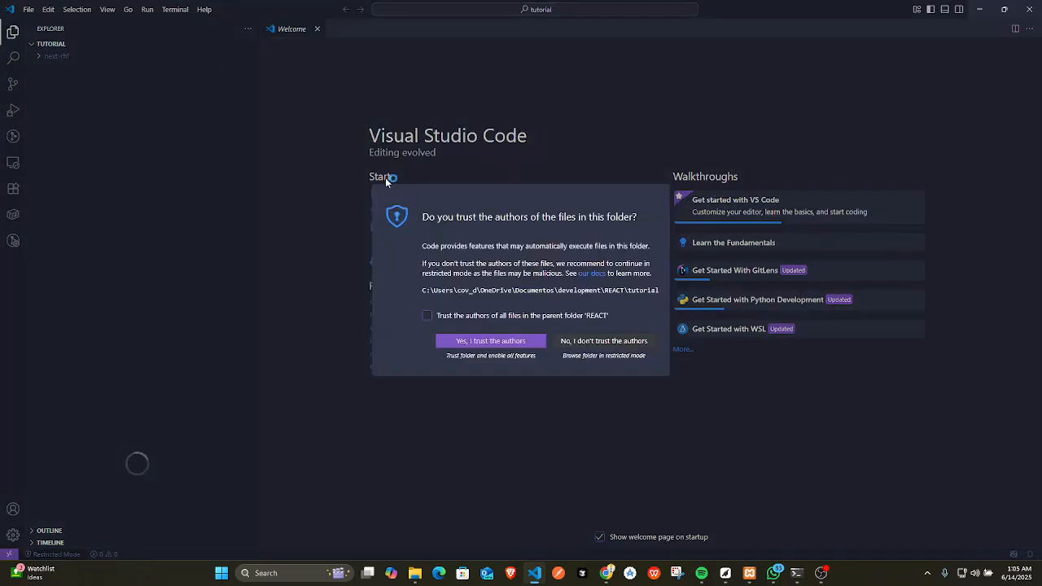
{"action": "left_click", "coordinate": [460, 339]}
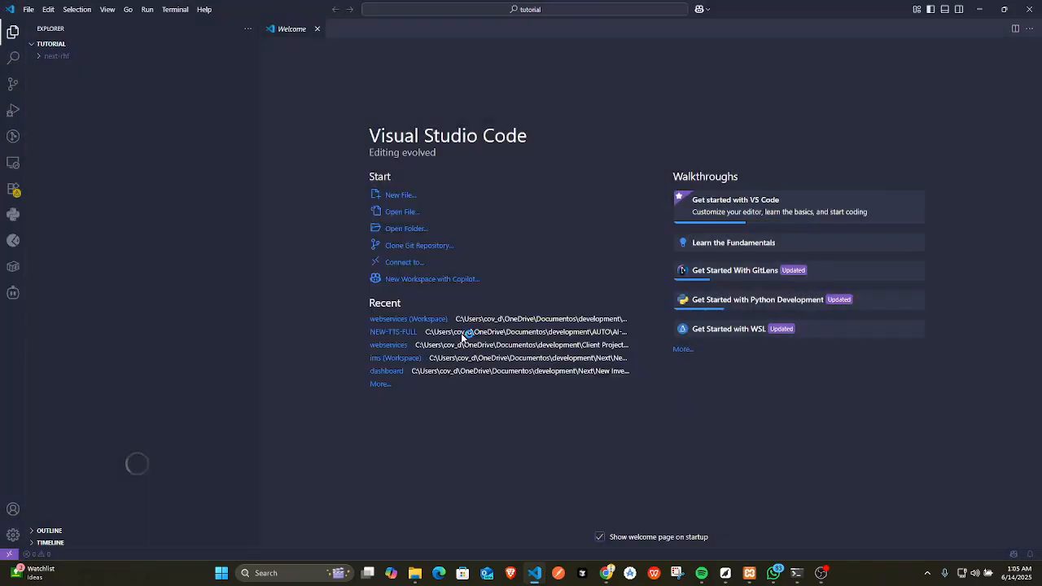
Create a new file named index.html in the tutorial folder.
{"action": "left_click", "coordinate": [208, 44]}
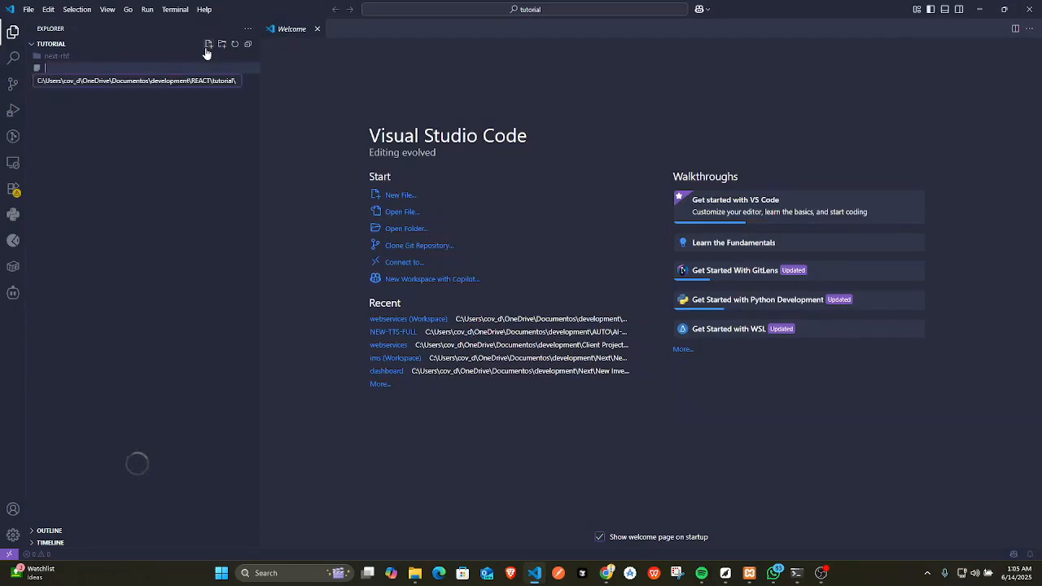
{"action": "type", "text": "index"}
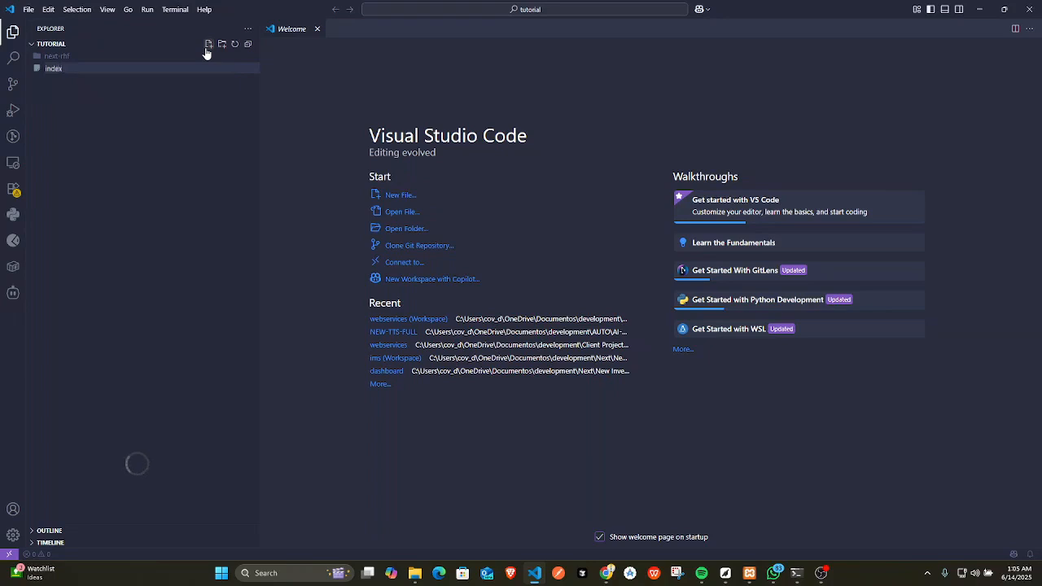
{"action": "type", "text": ".html"}
{"action": "key", "text": "Return"}
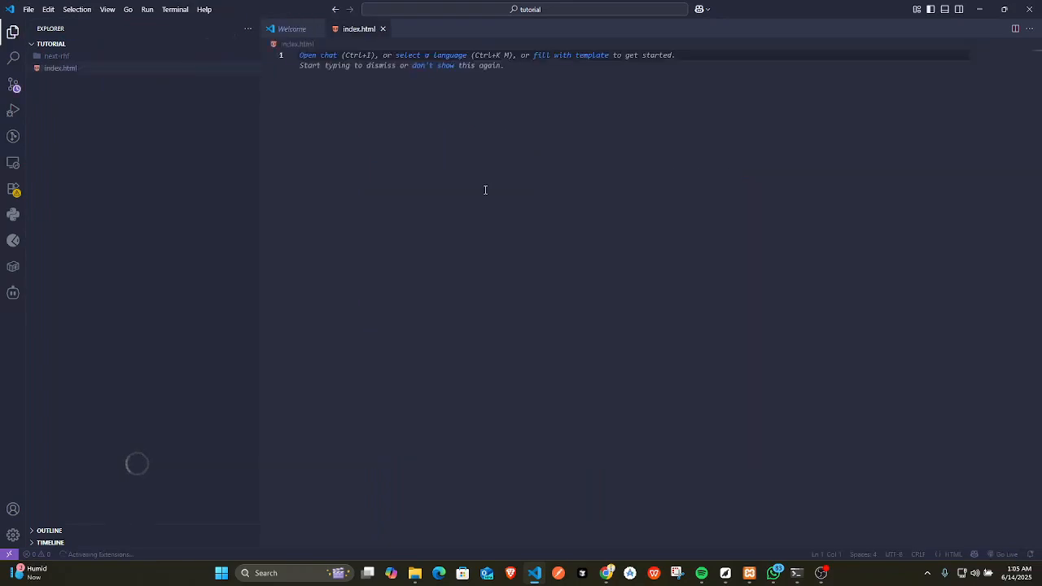
Paste the copied landing page code into index.html, save the file and look through the code.
{"action": "key", "text": "ctrl+v"}
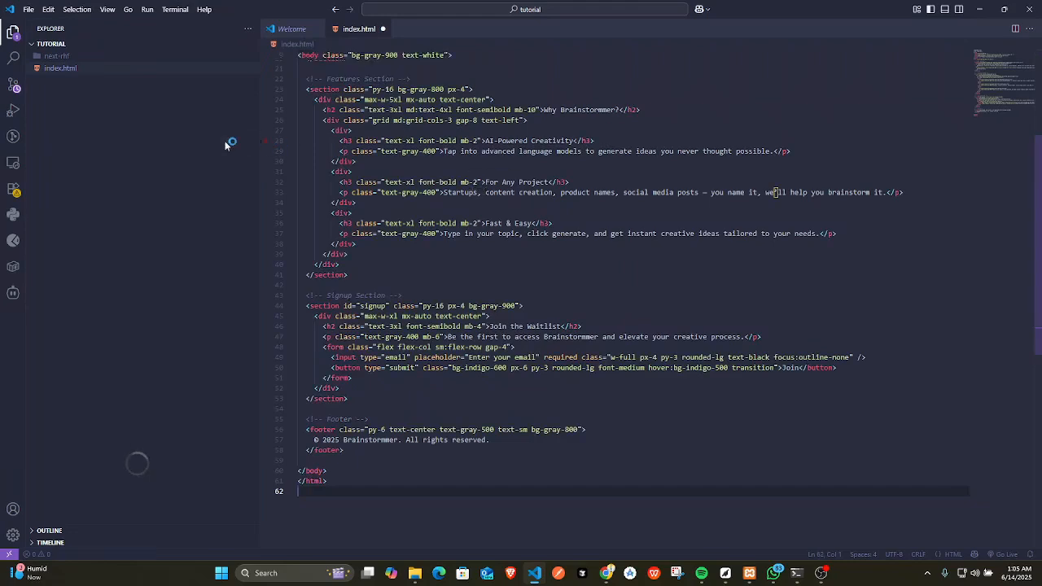
{"action": "scroll", "coordinate": [389, 127], "scroll_direction": "up", "scroll_amount": 7}
{"action": "key", "text": "ctrl+s"}
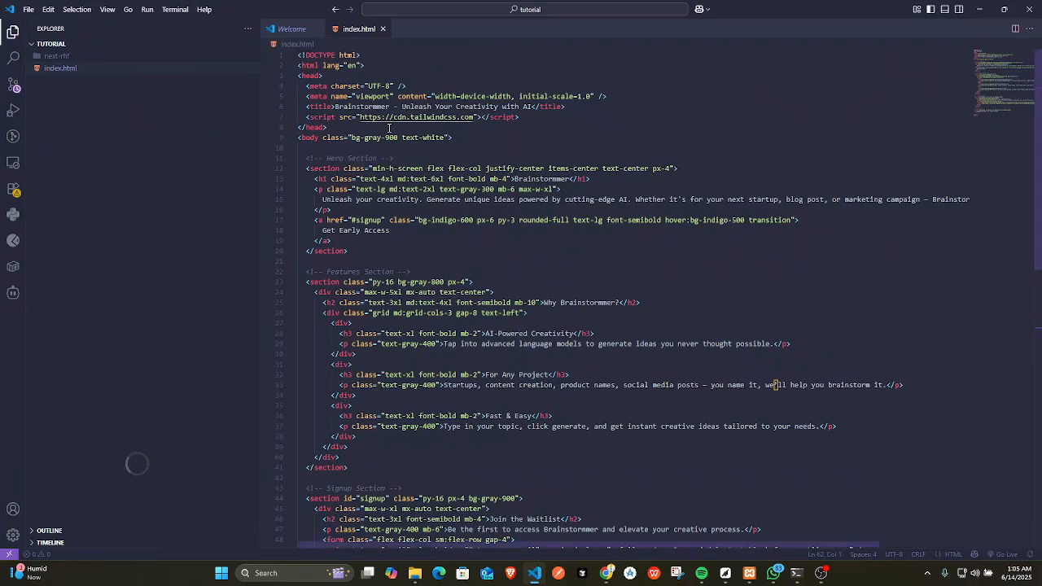
{"action": "scroll", "coordinate": [389, 127], "scroll_direction": "down", "scroll_amount": 16}
{"action": "scroll", "coordinate": [390, 128], "scroll_direction": "up", "scroll_amount": 5}
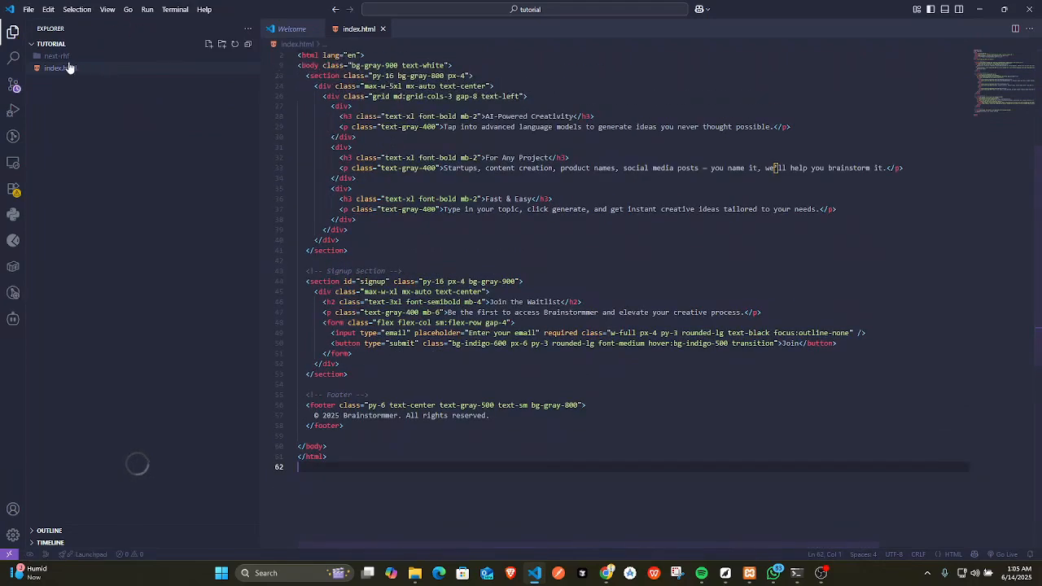
Open index.html with Live Server and look through the landing page in the browser.
{"action": "right_click", "coordinate": [65, 70]}
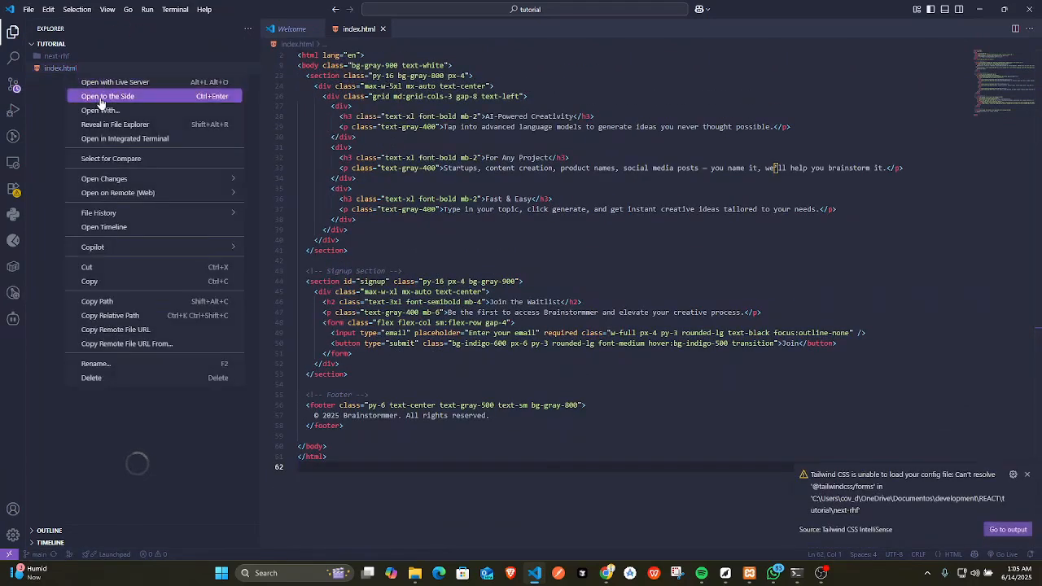
{"action": "left_click", "coordinate": [143, 82]}
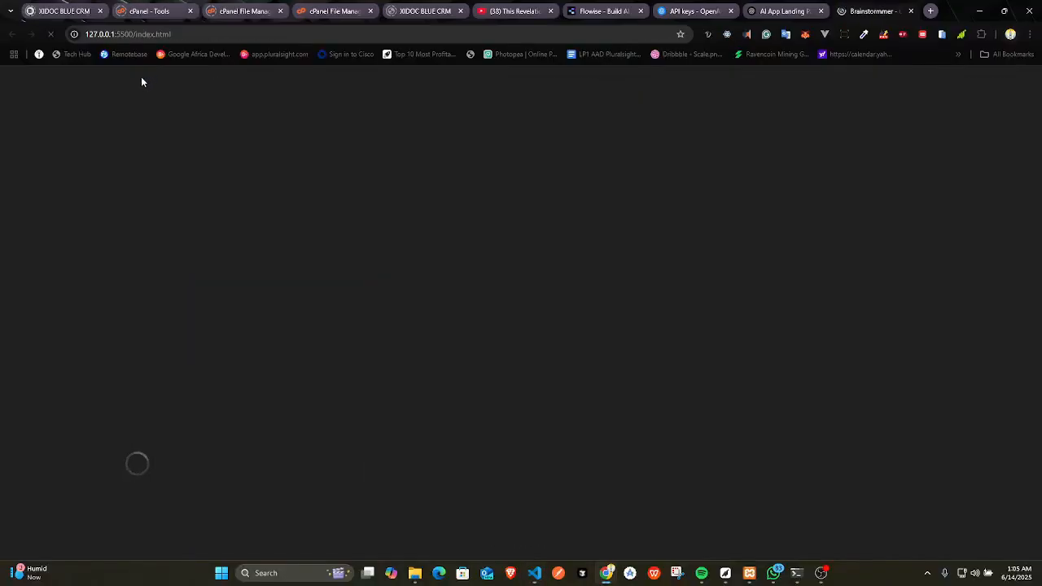
{"action": "scroll", "coordinate": [426, 241], "scroll_direction": "down", "scroll_amount": 1}
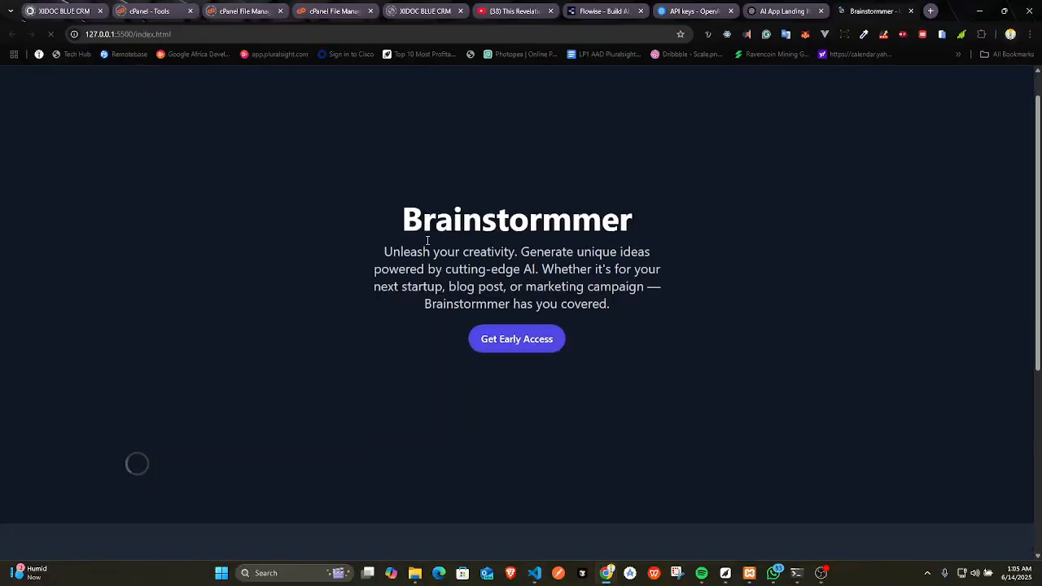
{"action": "scroll", "coordinate": [427, 241], "scroll_direction": "down", "scroll_amount": 5}
{"action": "scroll", "coordinate": [426, 241], "scroll_direction": "up", "scroll_amount": 5}
{"action": "scroll", "coordinate": [425, 240], "scroll_direction": "down", "scroll_amount": 5}
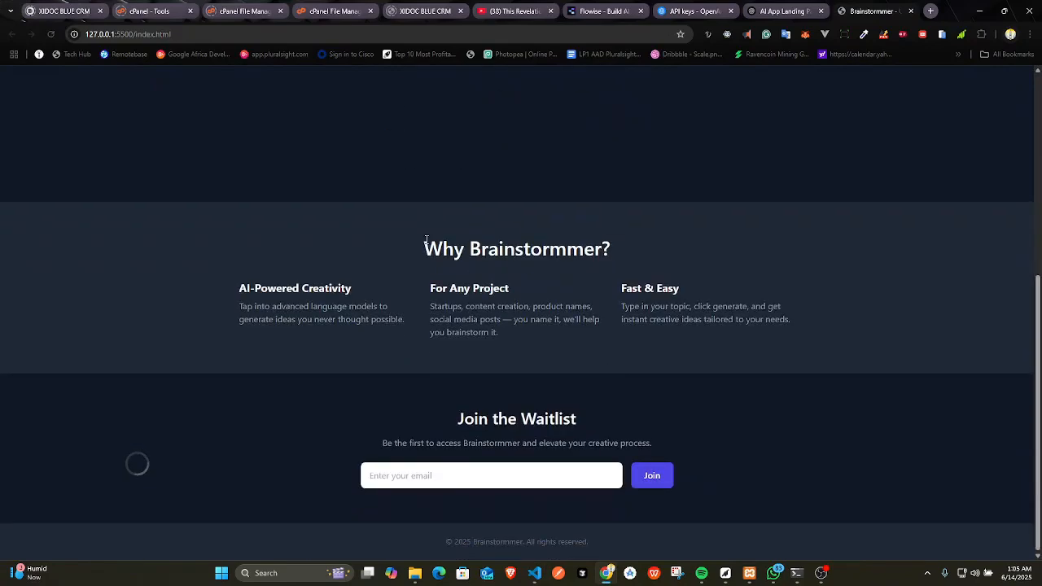
{"action": "scroll", "coordinate": [426, 240], "scroll_direction": "up", "scroll_amount": 5}
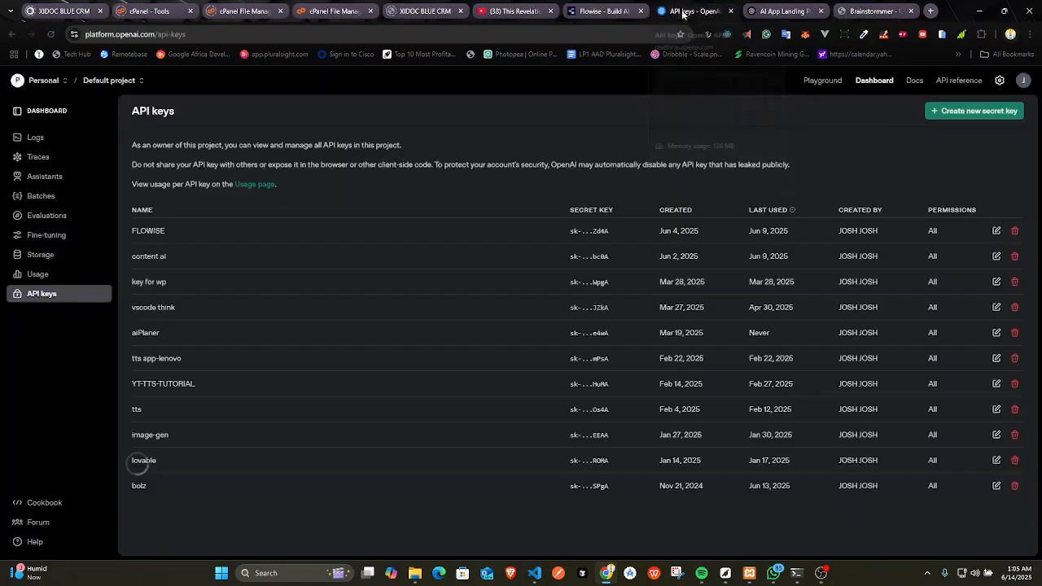
Go to the Fullpage Html embed code of the Flowise chatflow "App thinker", and return to index.html in Visual Studio Code.
{"action": "left_click", "coordinate": [684, 12]}
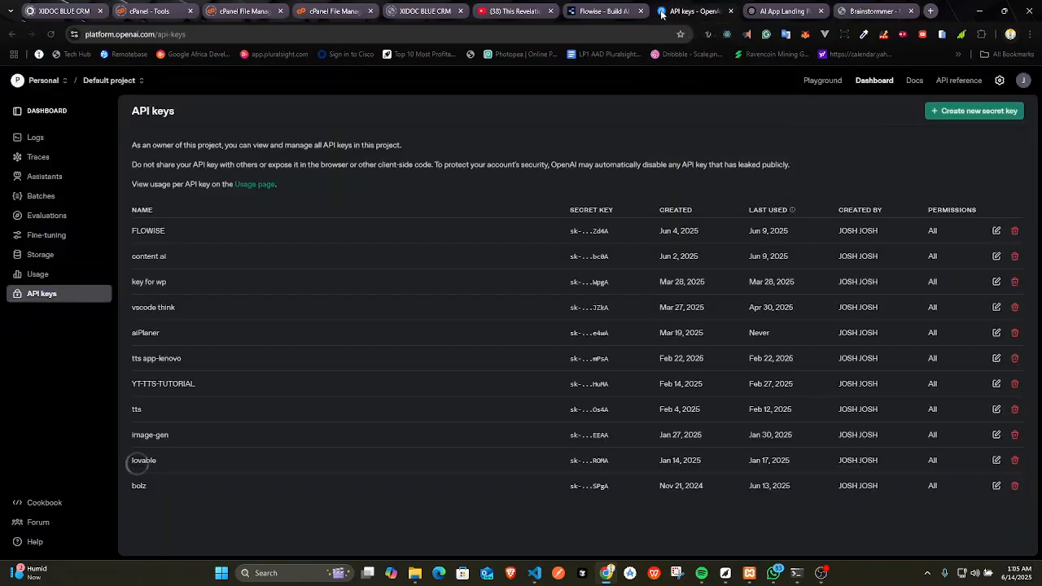
{"action": "left_click", "coordinate": [589, 7]}
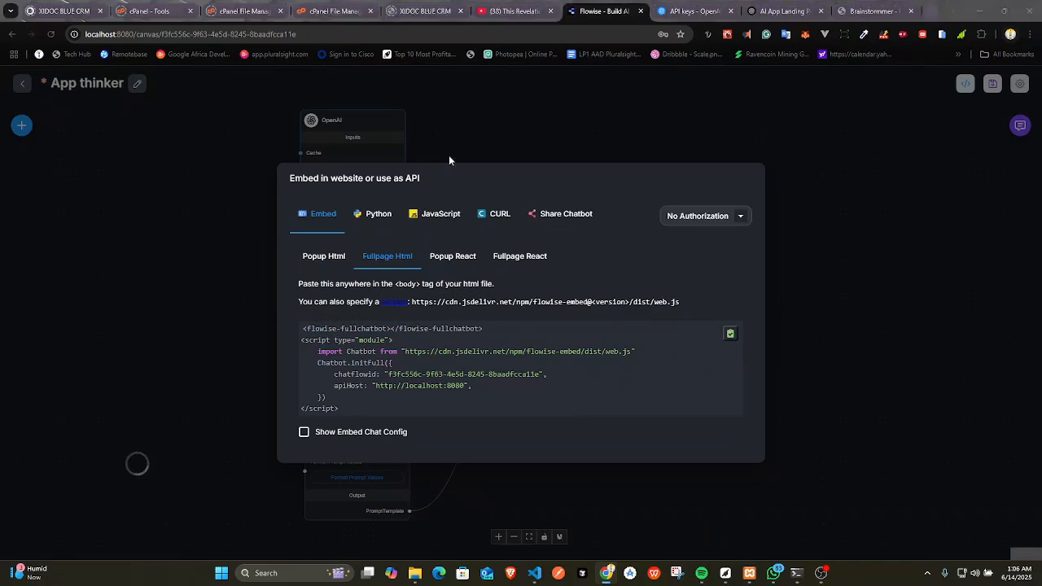
{"action": "key", "text": "alt+Tab"}
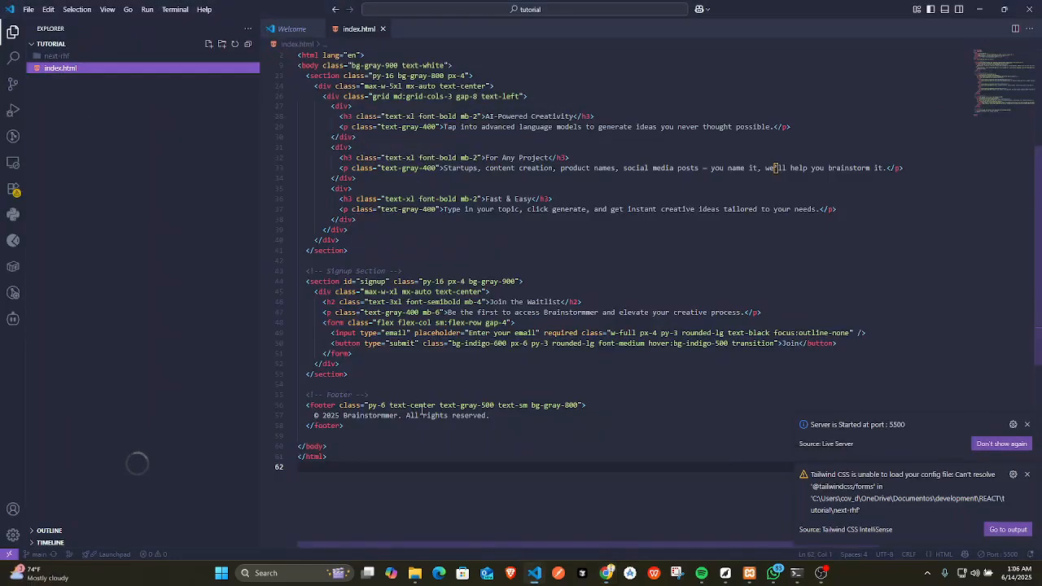
Paste the flowise-fullchatbot embed snippet between the signup section and the footer, save index.html, and select the script's lines from the import onward.
{"action": "left_click", "coordinate": [343, 434]}
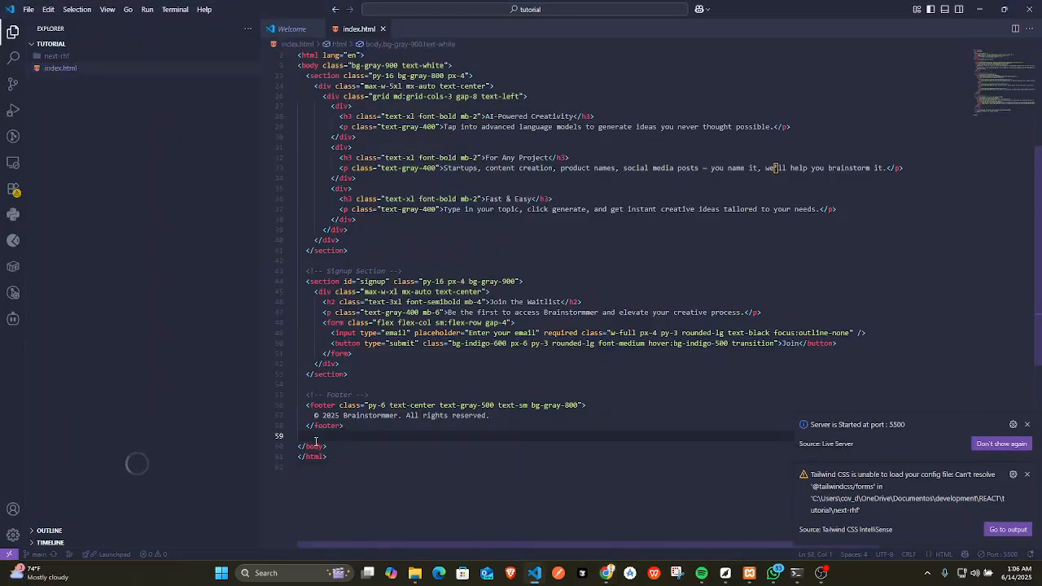
{"action": "left_click", "coordinate": [377, 375]}
{"action": "key", "text": "Return"}
{"action": "key", "text": "Return"}
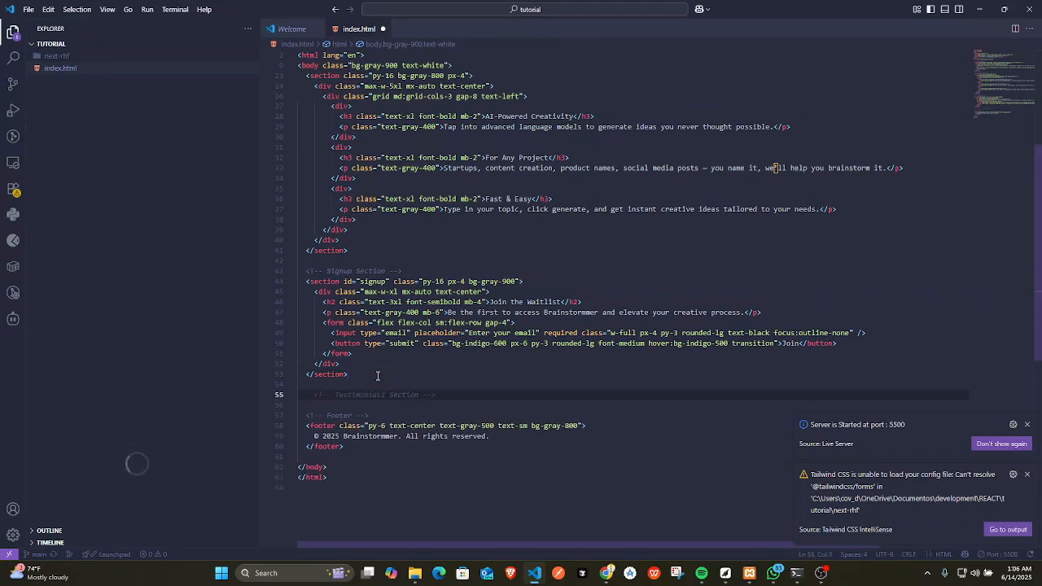
{"action": "type", "text": "<flowise-fullchatbot></flowise-fullchatbot> <script type=\"module\">     import Chatbot from \"https://cdn.jsdelivr.net/npm/flowise-embed/dist/web.js\"     Chatbot.initFull({         chatflowid: \"f3fc556c-9f63-4e5d-8245-8baadfcca11e\",         apiHost: \"http://localhost:8080\",     }) </script>"}
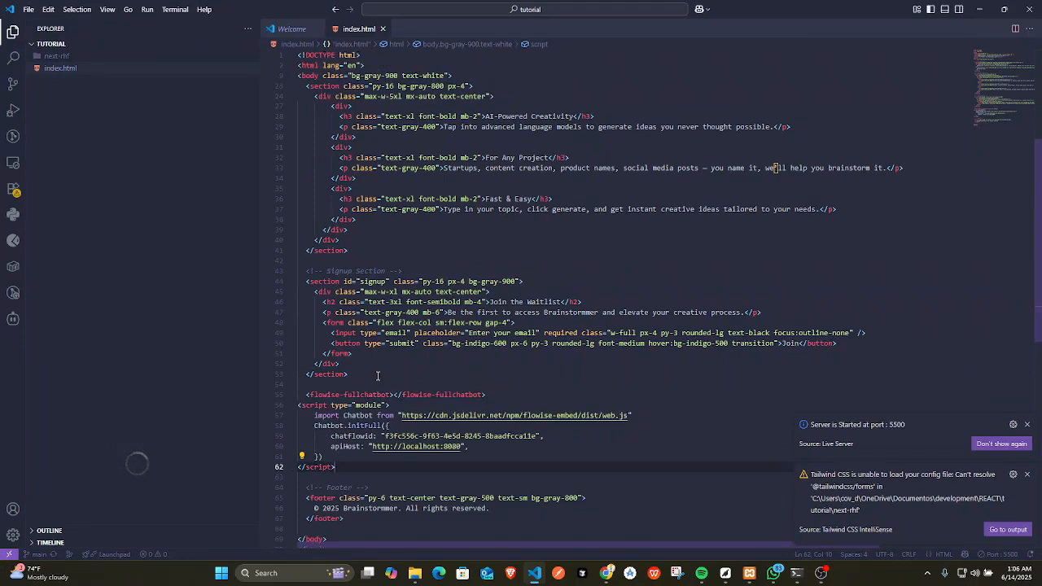
{"action": "left_click_drag", "start_coordinate": [335, 468], "coordinate": [268, 425]}
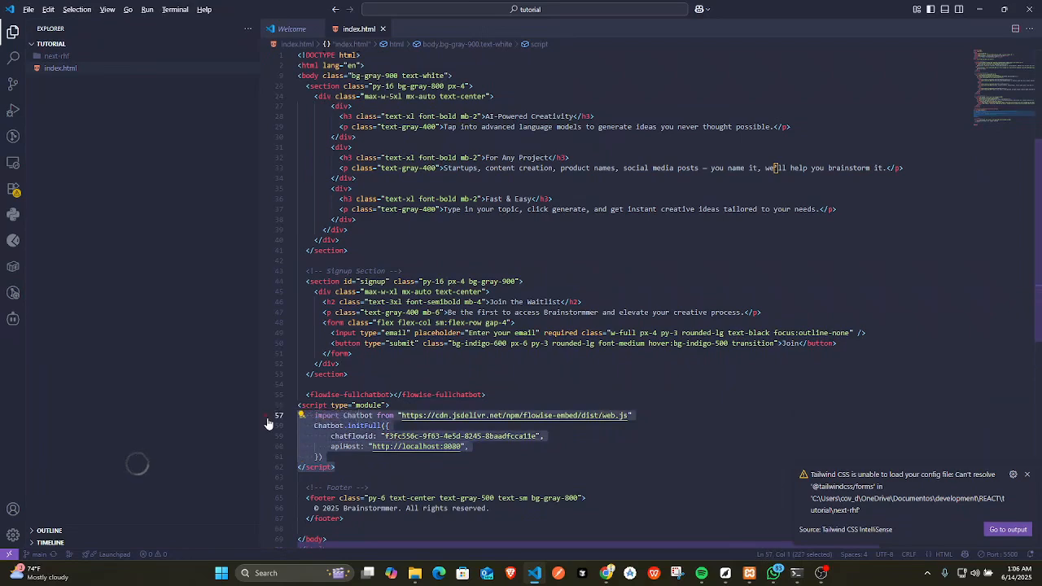
Format and save index.html, and reload the Brainstormmer landing page in the browser.
{"action": "key", "text": "shift+alt+f"}
{"action": "key", "text": "ctrl+s"}
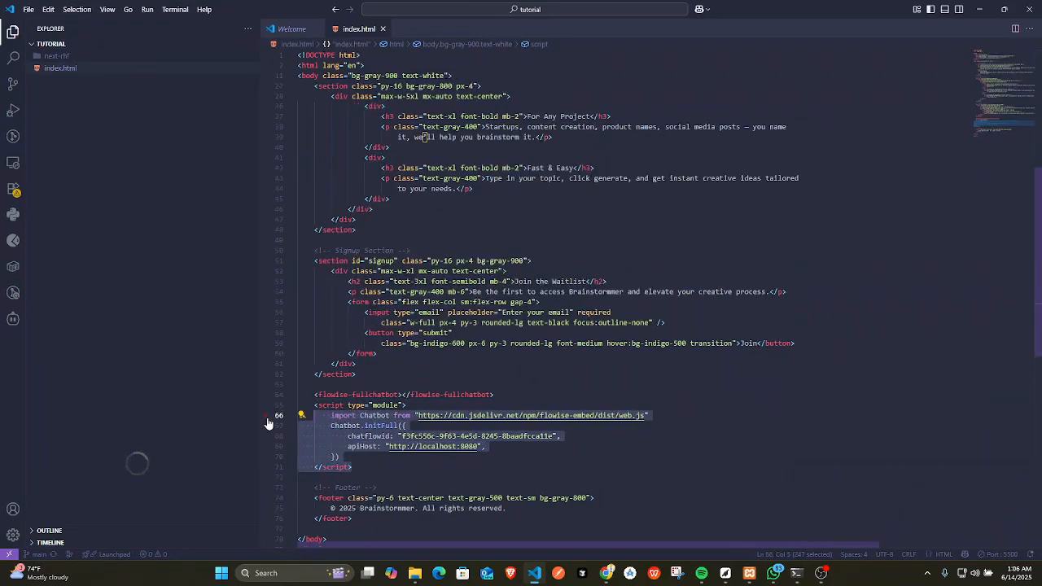
{"action": "key", "text": "alt+Tab"}
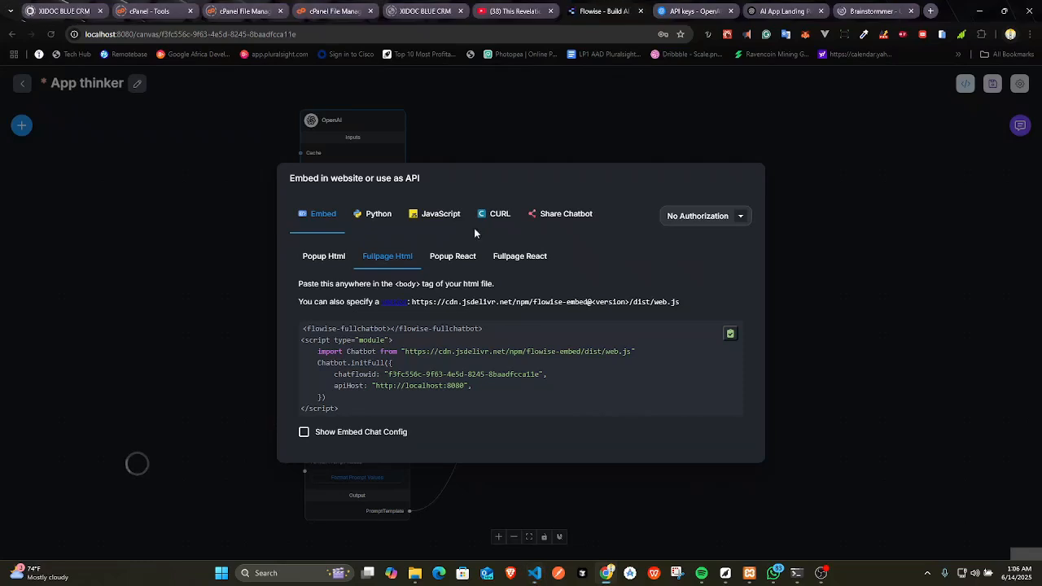
{"action": "left_click", "coordinate": [862, 11]}
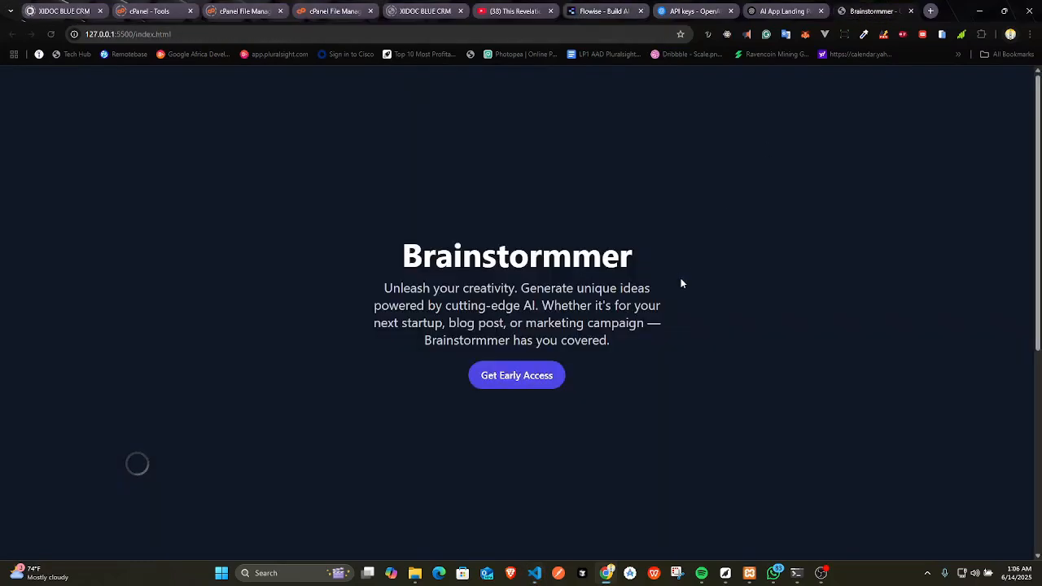
{"action": "right_click", "coordinate": [491, 212]}
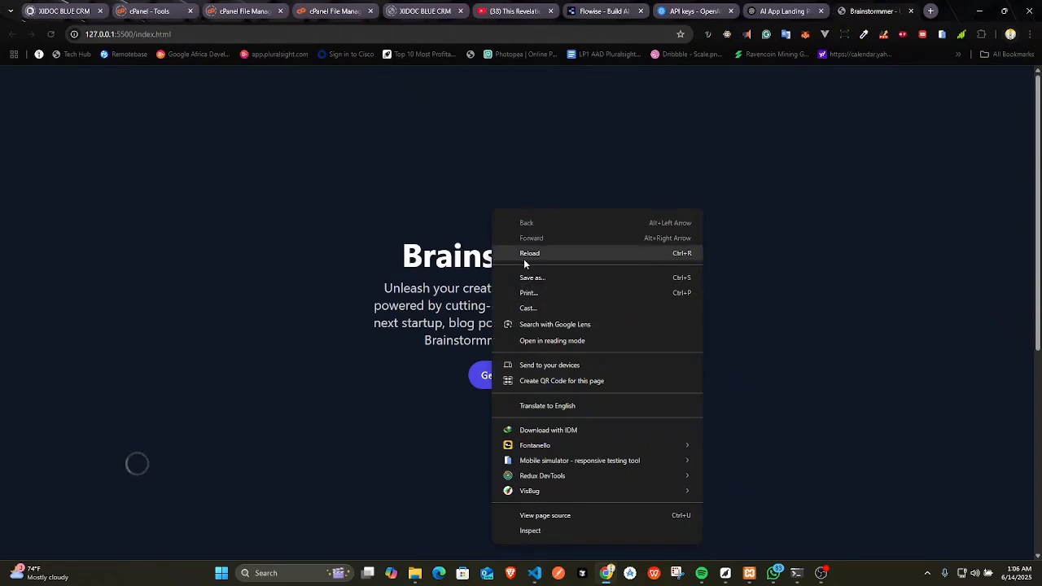
{"action": "left_click", "coordinate": [529, 256]}
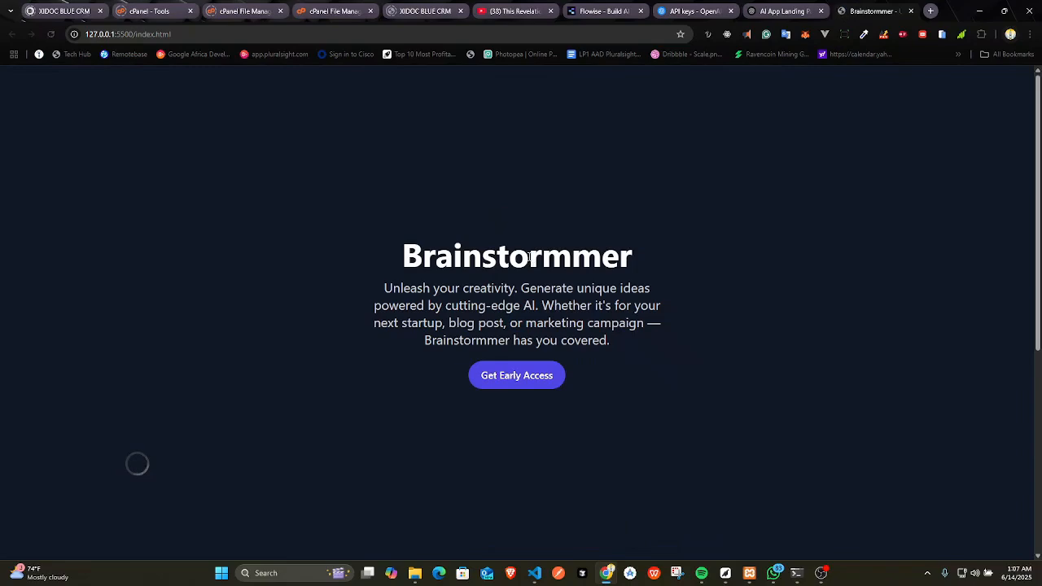
Examine the full-page chatbot embedded between the waitlist section and the footer of the landing page.
{"action": "scroll", "coordinate": [527, 263], "scroll_direction": "up", "scroll_amount": 4}
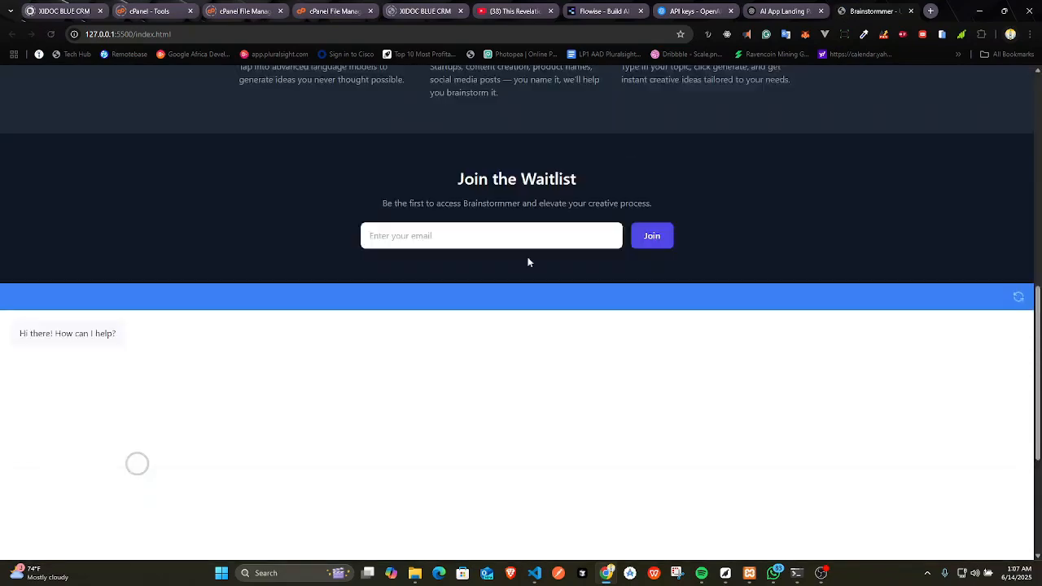
{"action": "scroll", "coordinate": [361, 233], "scroll_direction": "down", "scroll_amount": 2}
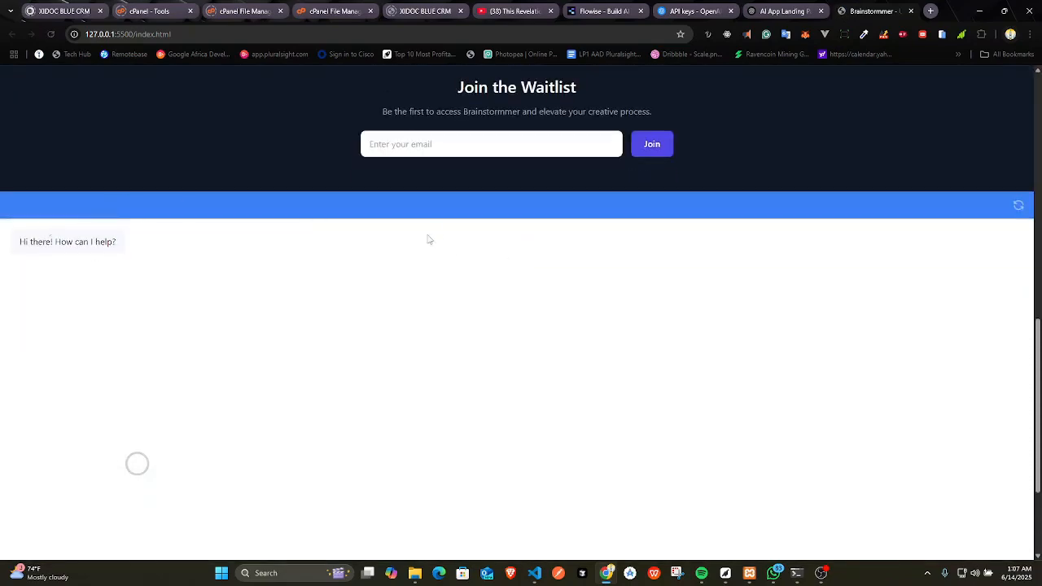
{"action": "scroll", "coordinate": [666, 270], "scroll_direction": "down", "scroll_amount": 3}
{"action": "scroll", "coordinate": [603, 285], "scroll_direction": "up", "scroll_amount": 2}
{"action": "scroll", "coordinate": [530, 277], "scroll_direction": "up", "scroll_amount": 2}
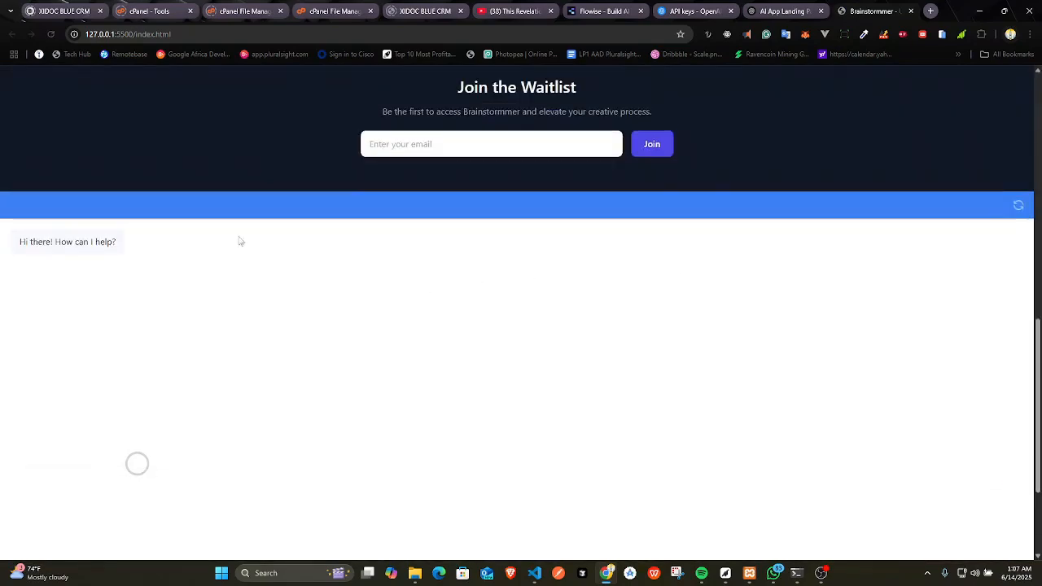
{"action": "scroll", "coordinate": [162, 244], "scroll_direction": "down", "scroll_amount": 3}
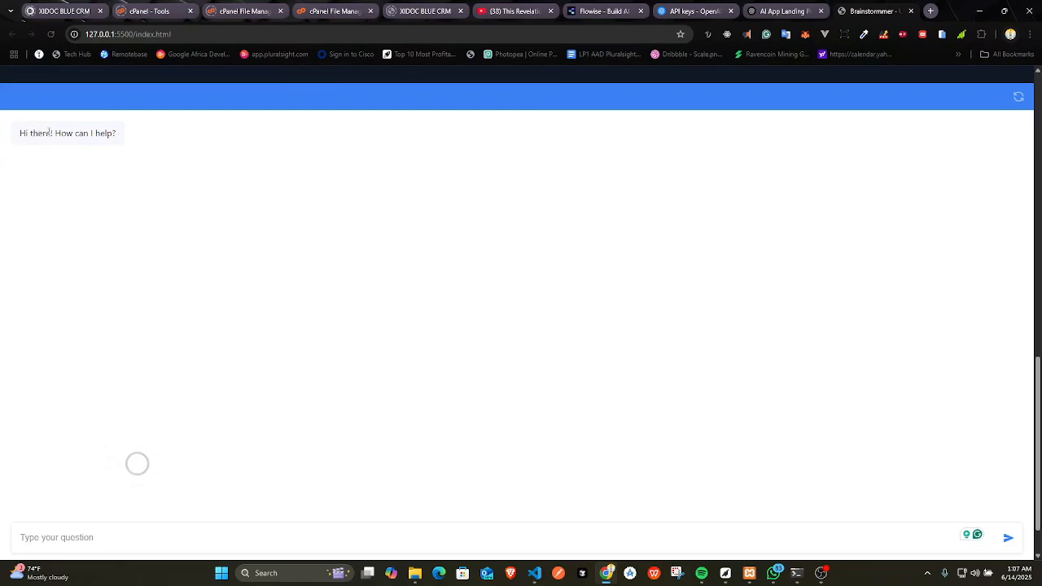
{"action": "scroll", "coordinate": [779, 416], "scroll_direction": "down", "scroll_amount": 2}
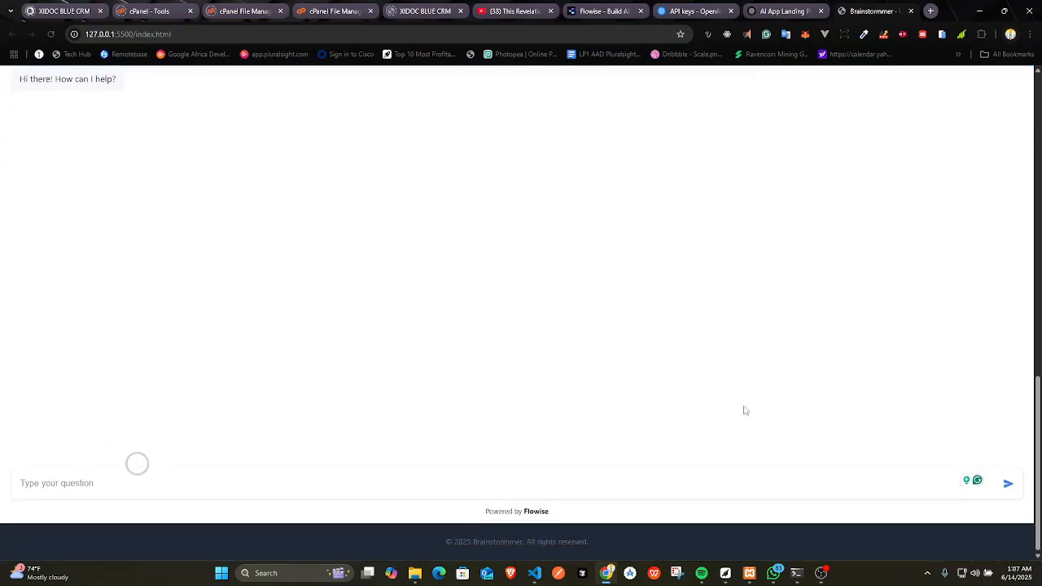
{"action": "scroll", "coordinate": [643, 393], "scroll_direction": "up", "scroll_amount": 2}
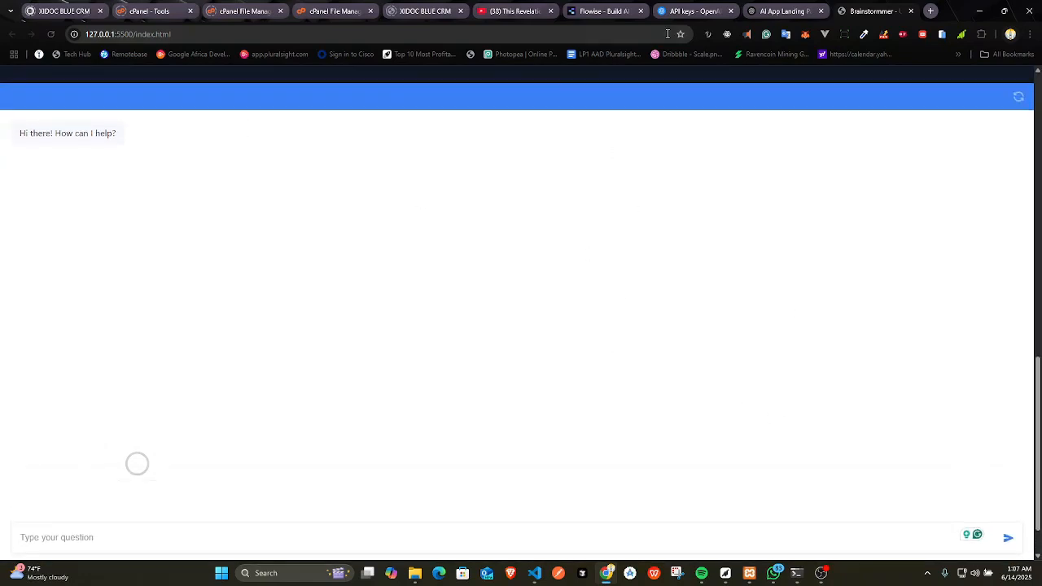
Copy the Popup Html embed code of "App thinker" from Flowise, replace the entire flowise-fullchatbot snippet in index.html with it, and save the file.
{"action": "left_click", "coordinate": [592, 10]}
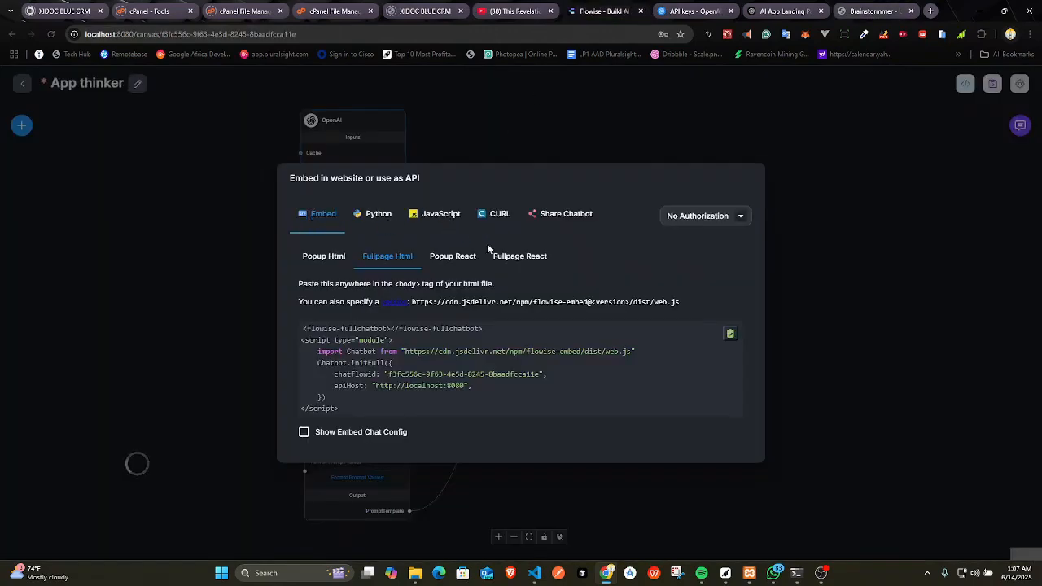
{"action": "left_click", "coordinate": [313, 259]}
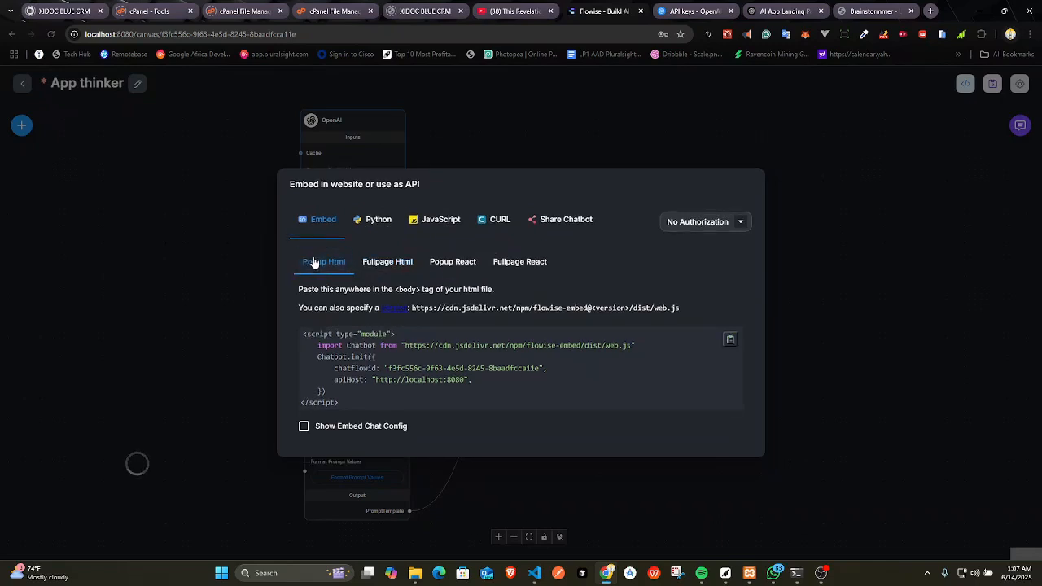
{"action": "left_click", "coordinate": [727, 341]}
{"action": "key", "text": "alt+Tab"}
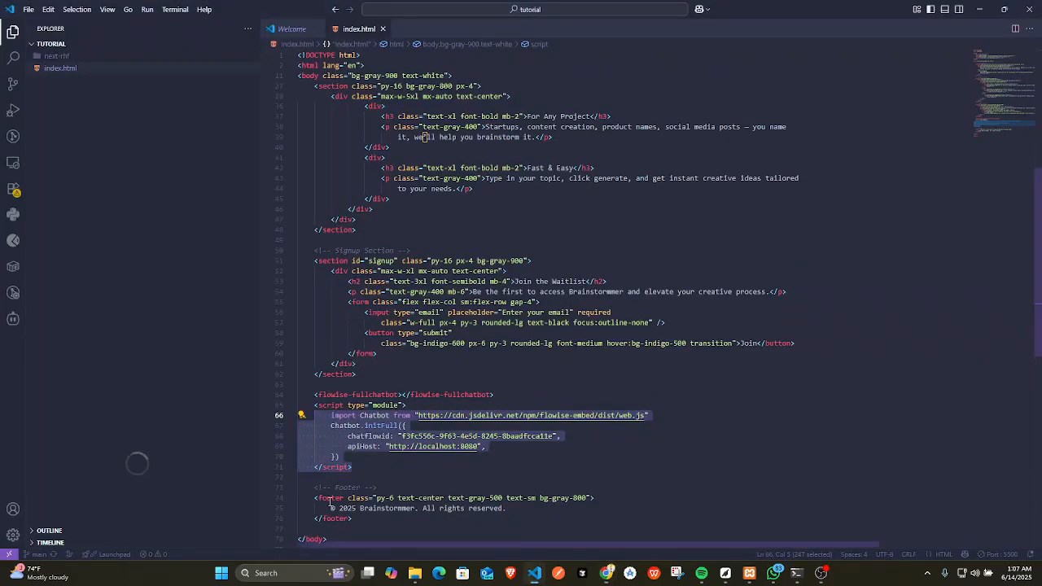
{"action": "left_click_drag", "start_coordinate": [355, 471], "coordinate": [315, 392]}
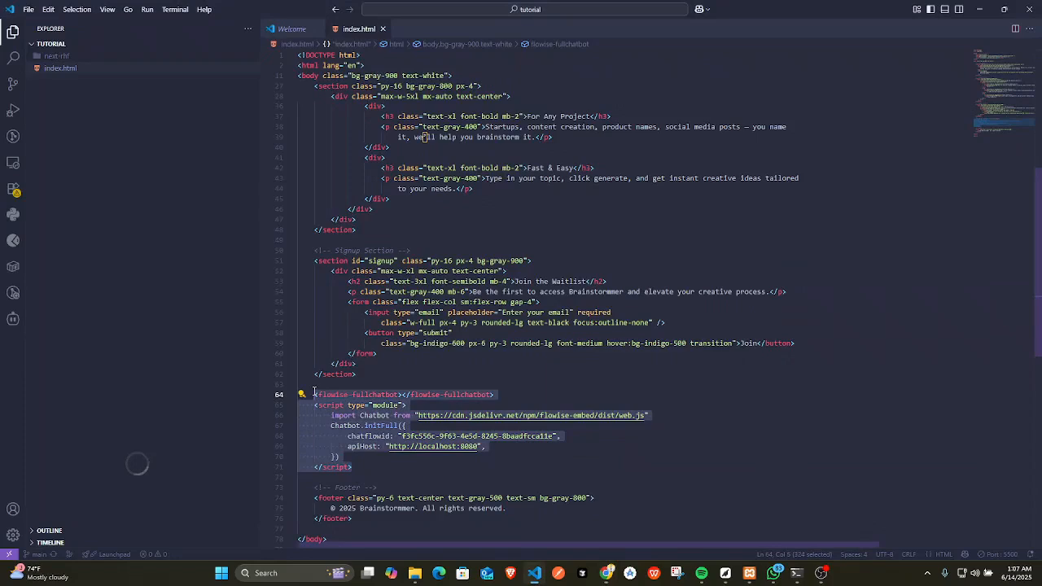
{"action": "key", "text": "ctrl+v"}
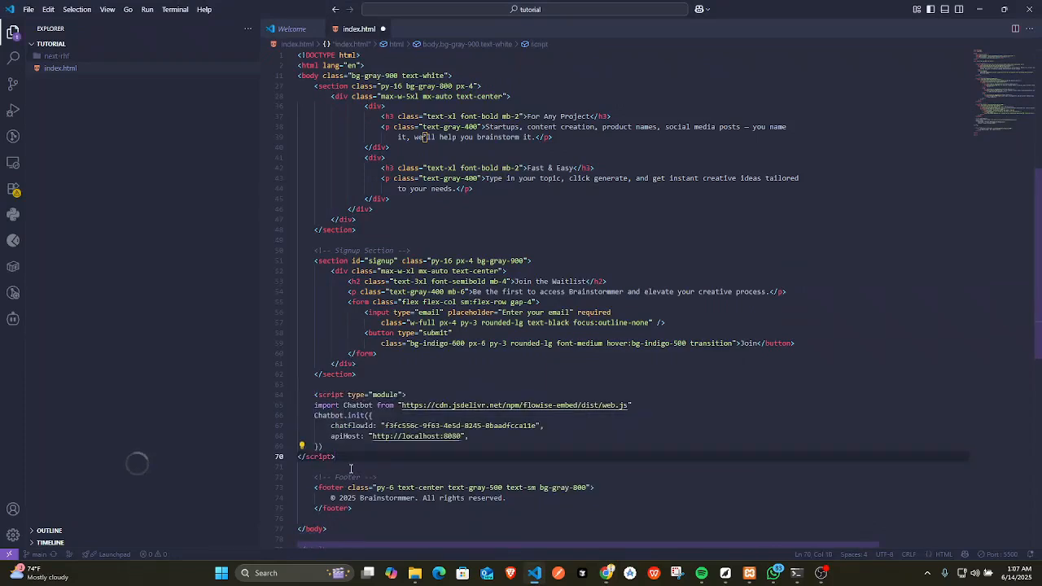
{"action": "key", "text": "ctrl+s"}
Test the popup chatbot on the landing page in the browser with the message "tech", and clear and close the chat.
{"action": "key", "text": "alt+Tab"}
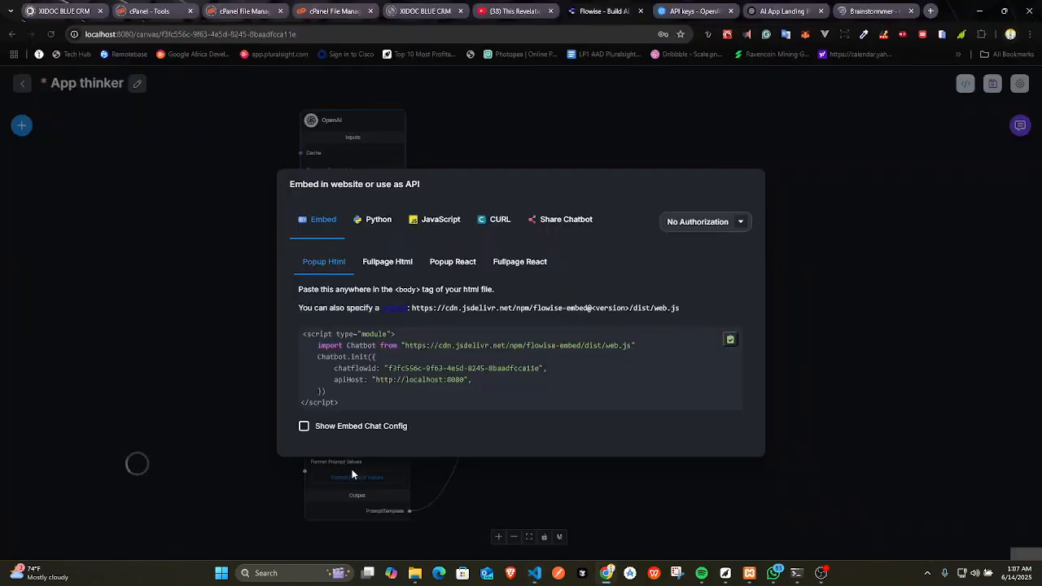
{"action": "left_click", "coordinate": [875, 12]}
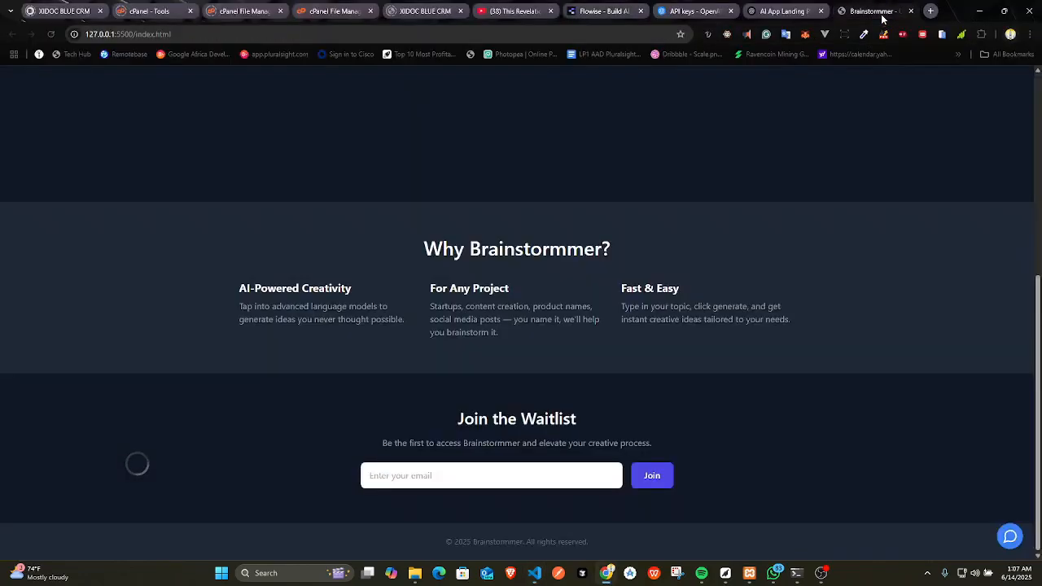
{"action": "left_click", "coordinate": [1010, 541]}
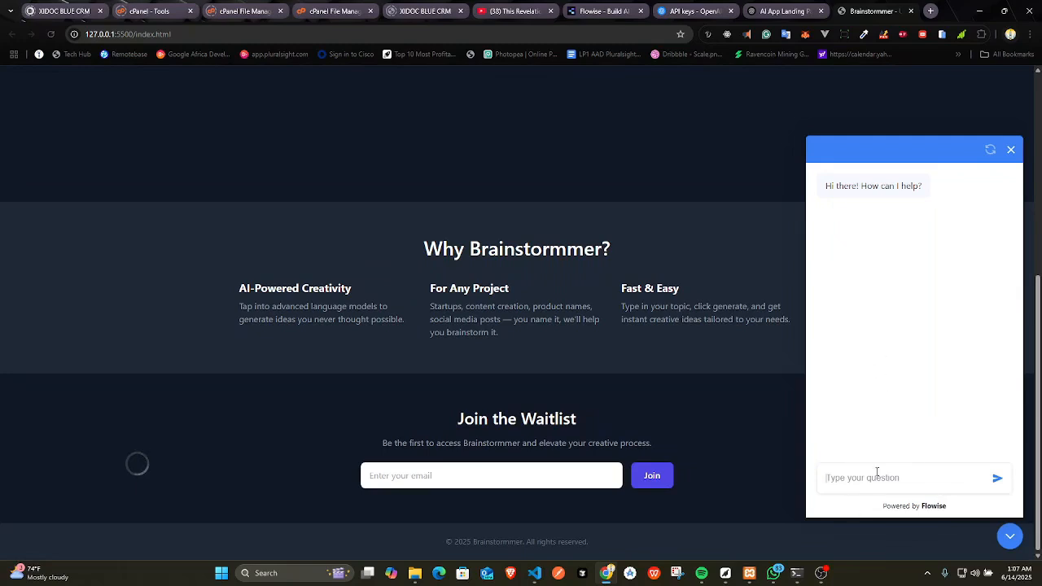
{"action": "left_click", "coordinate": [834, 473]}
{"action": "type", "text": "tech"}
{"action": "key", "text": "Return"}
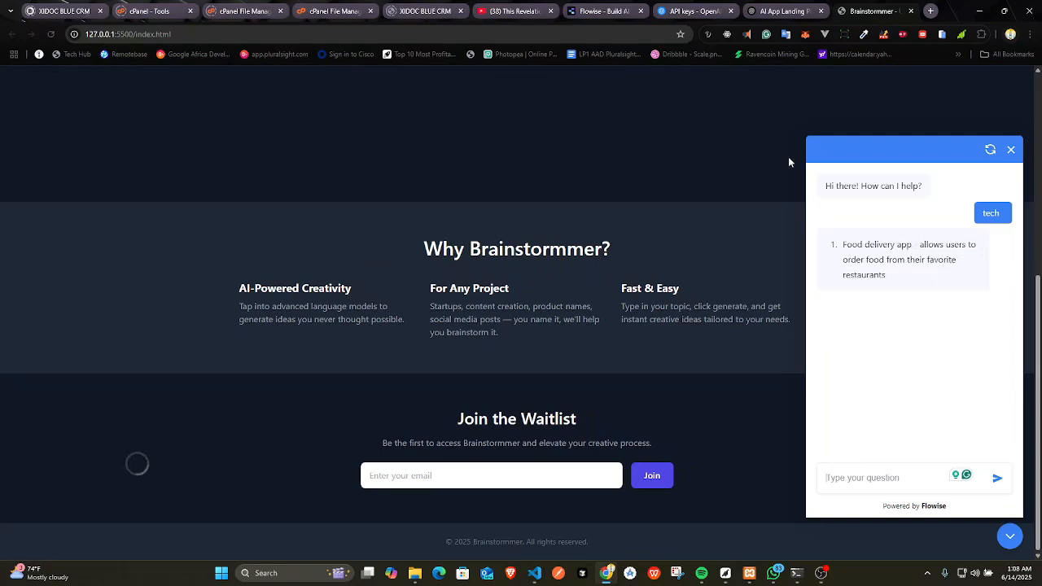
{"action": "left_click", "coordinate": [990, 149]}
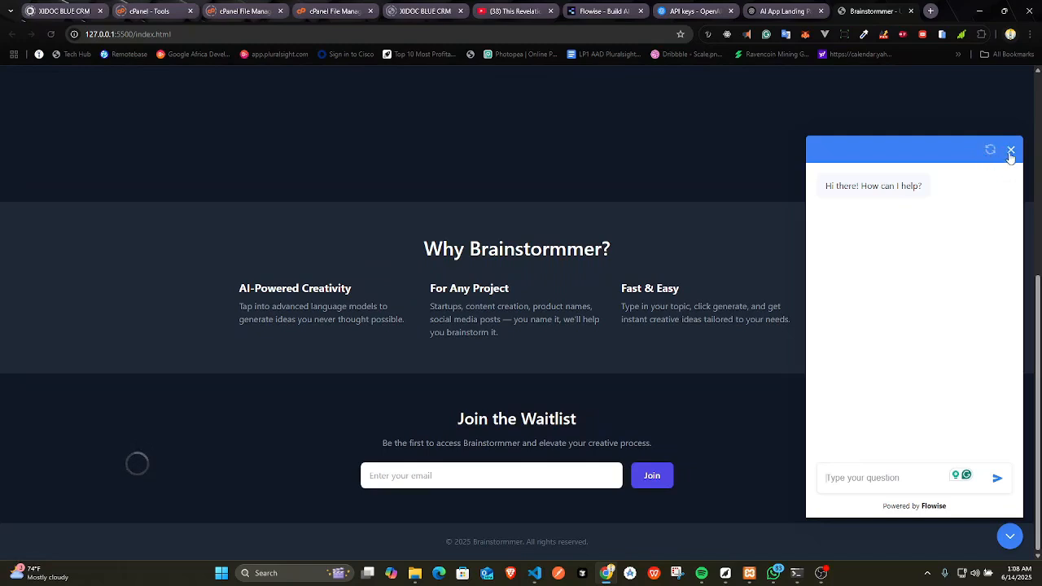
{"action": "left_click", "coordinate": [1009, 150]}
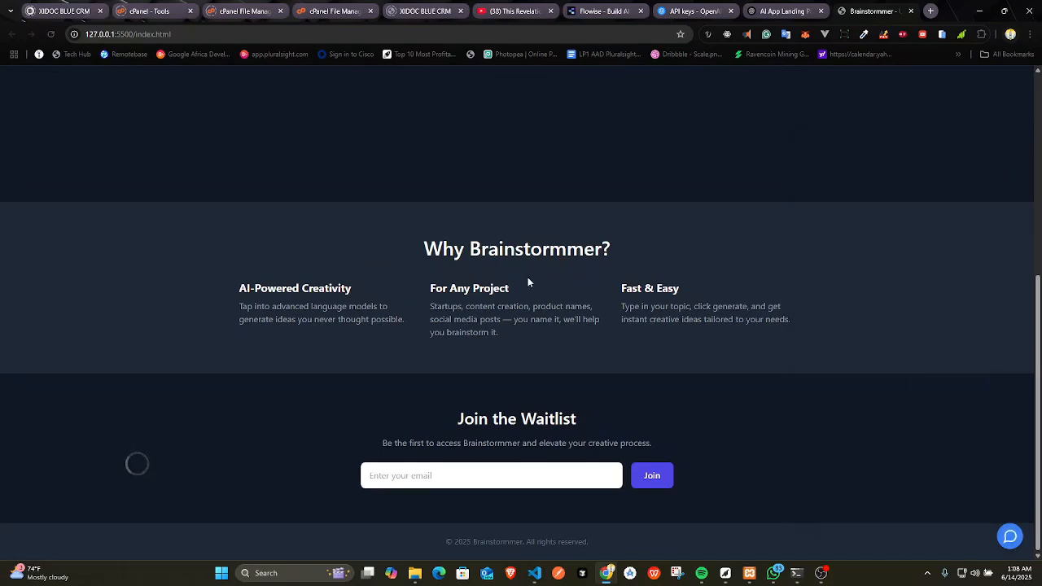
View the OpenAI API keys page and the authorization options for embedding the "App thinker" chatflow in Flowise.
{"action": "left_click", "coordinate": [698, 12]}
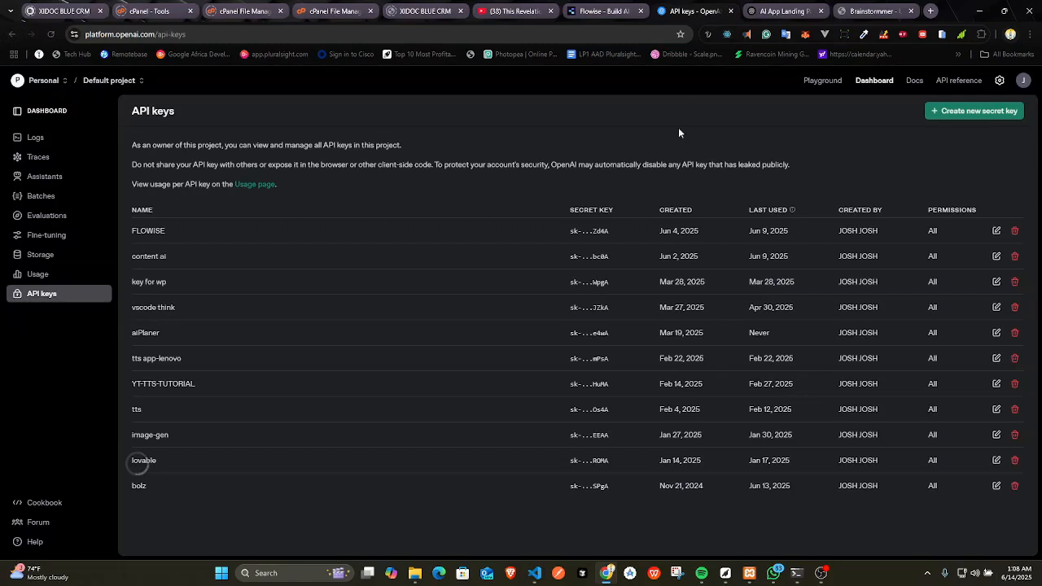
{"action": "left_click", "coordinate": [603, 13]}
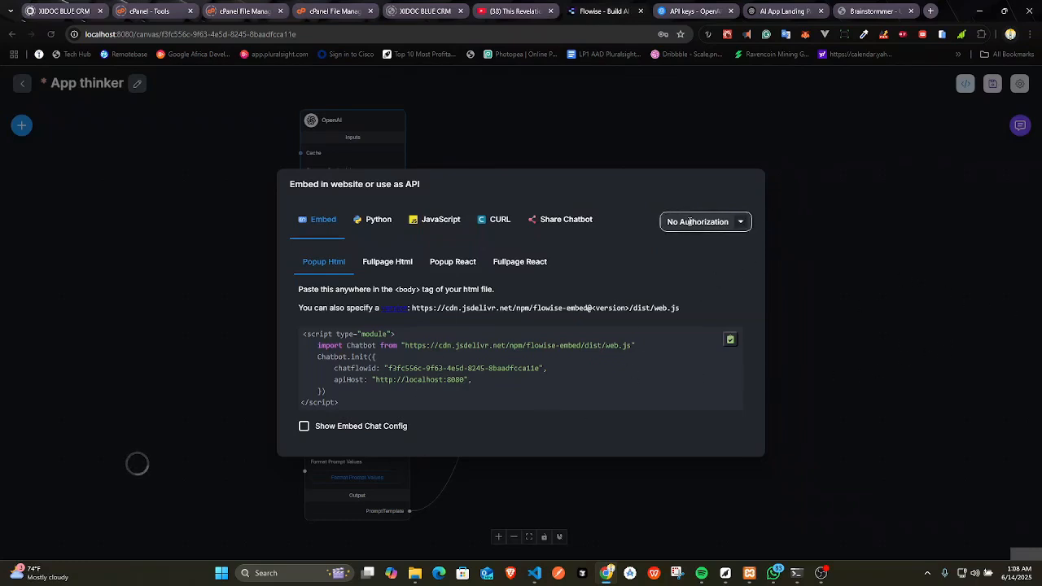
{"action": "left_click", "coordinate": [740, 225]}
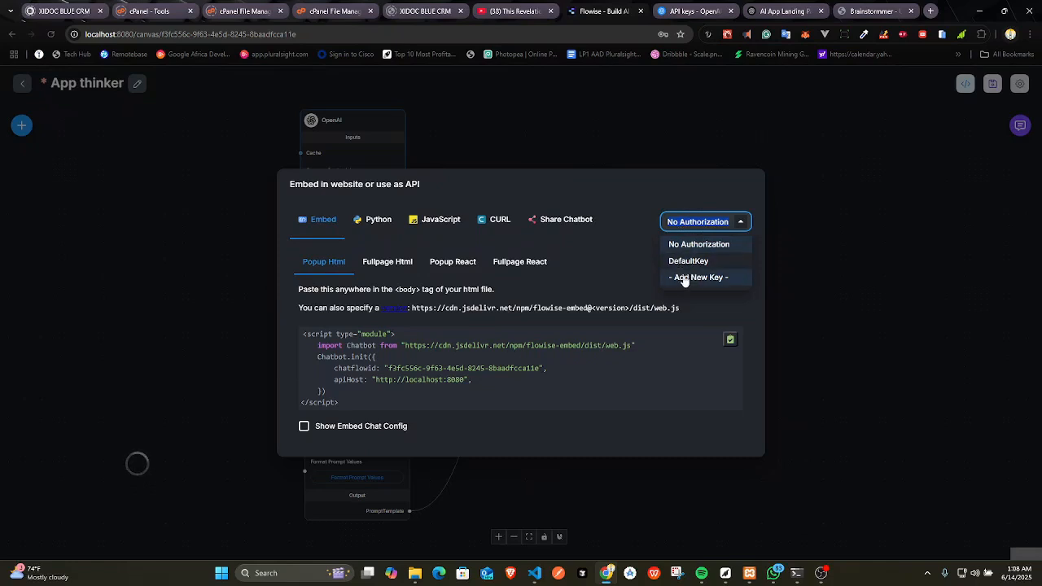
{"action": "left_click", "coordinate": [624, 249]}
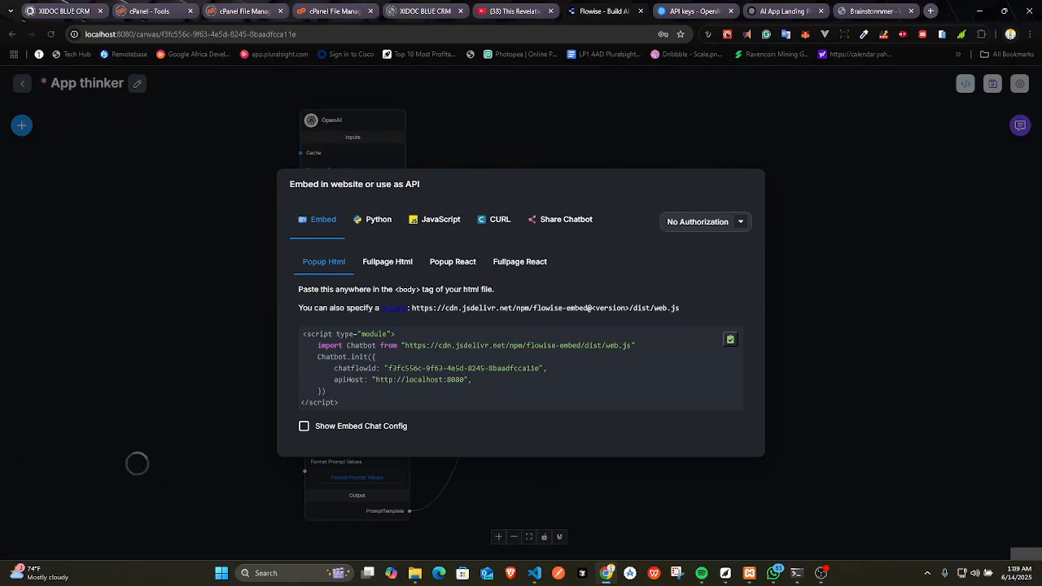
{"action": "key", "text": "alt+Tab"}
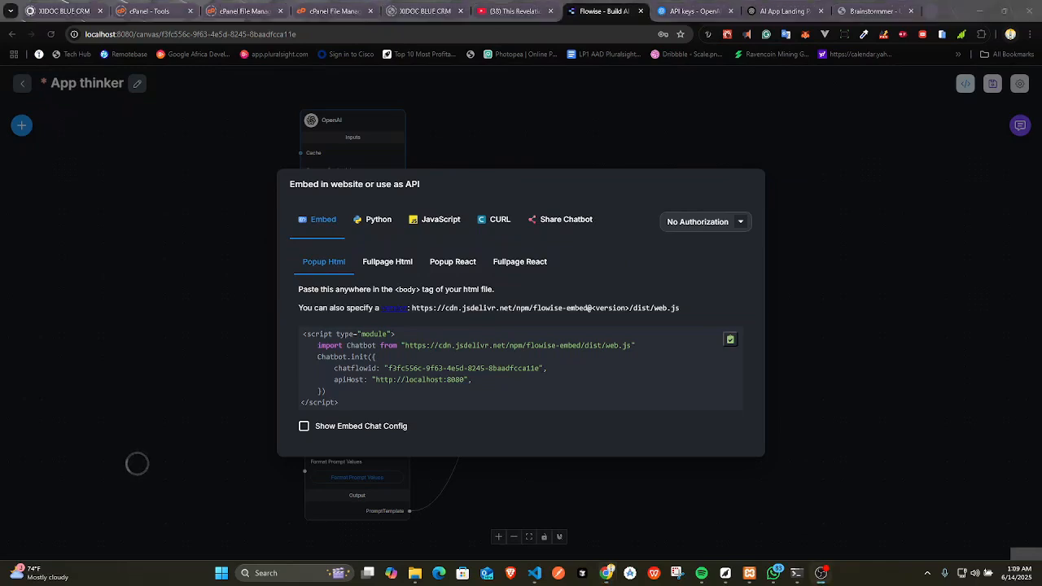